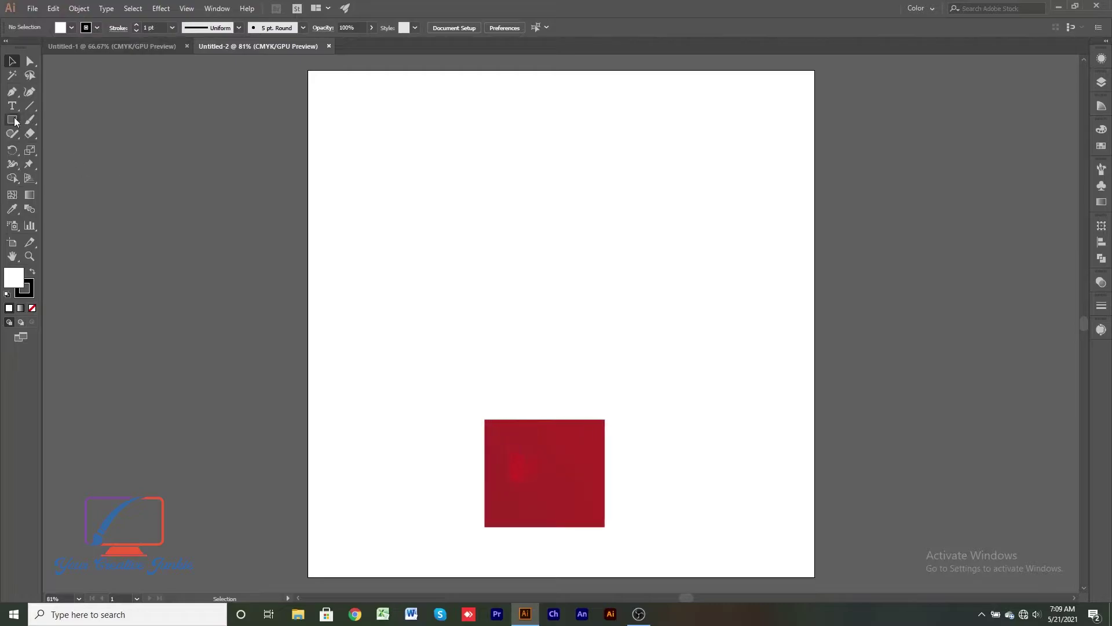
Draw a wide rectangle with no fill and a 15 pt black outline.
drag(417, 193, 671, 346)
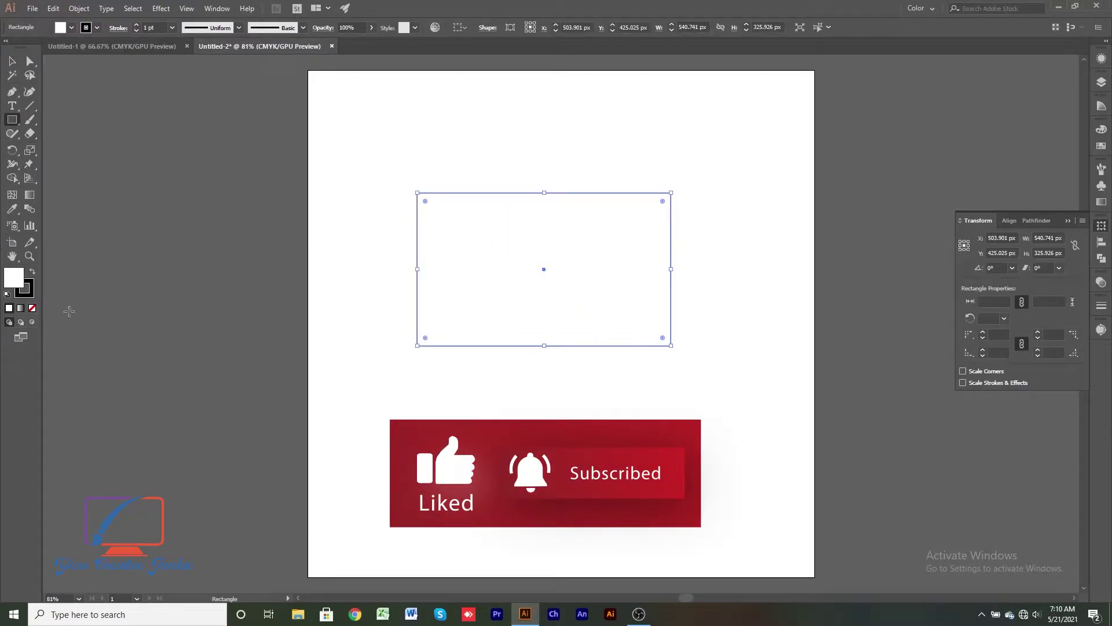
click(32, 308)
click(14, 61)
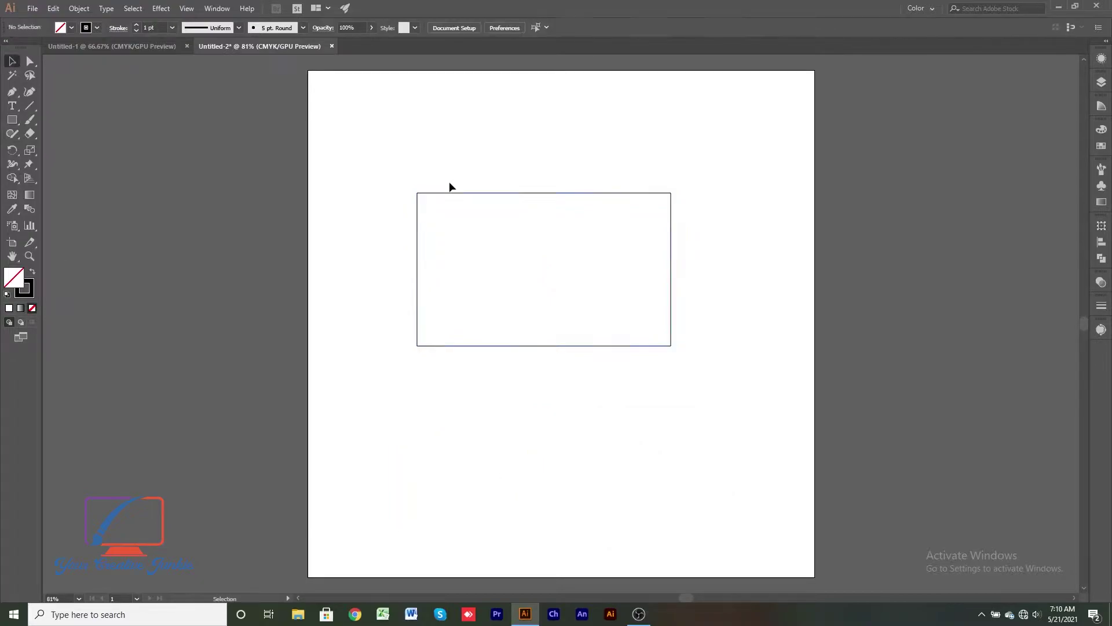
click(137, 26)
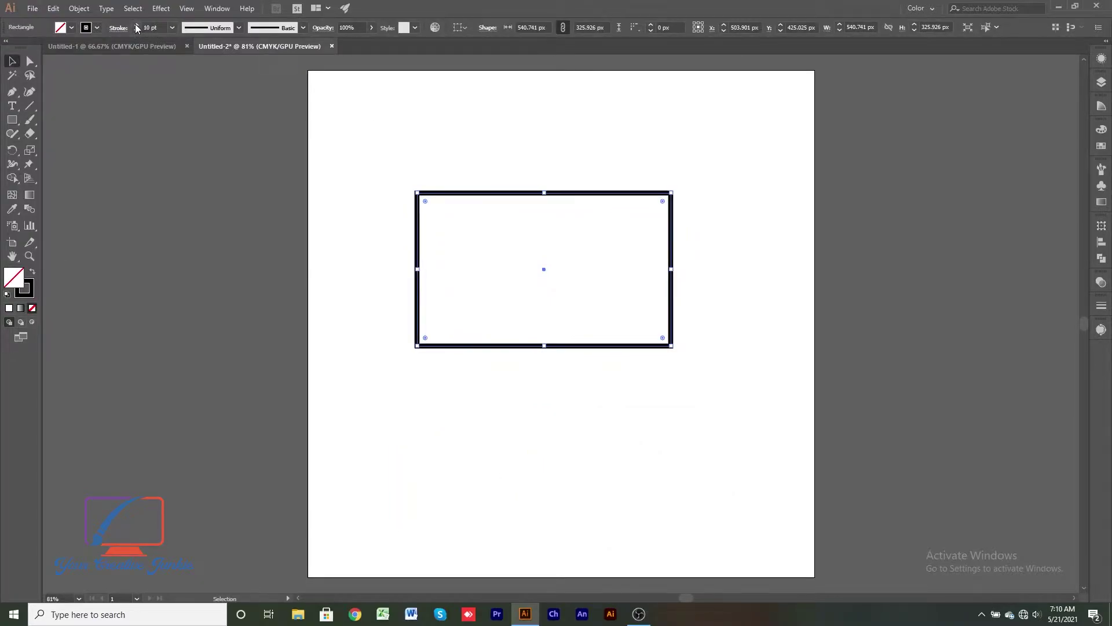
click(136, 26)
click(137, 26)
click(137, 27)
click(458, 123)
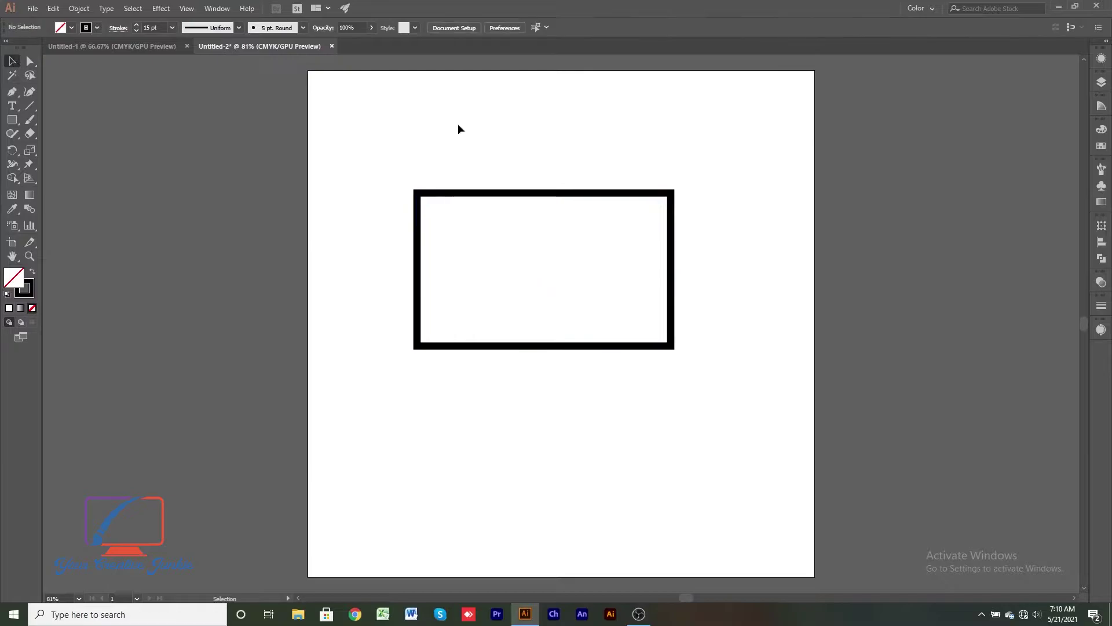
Drag the live corner widget to round the rectangle's corners.
click(454, 193)
drag(425, 200, 433, 204)
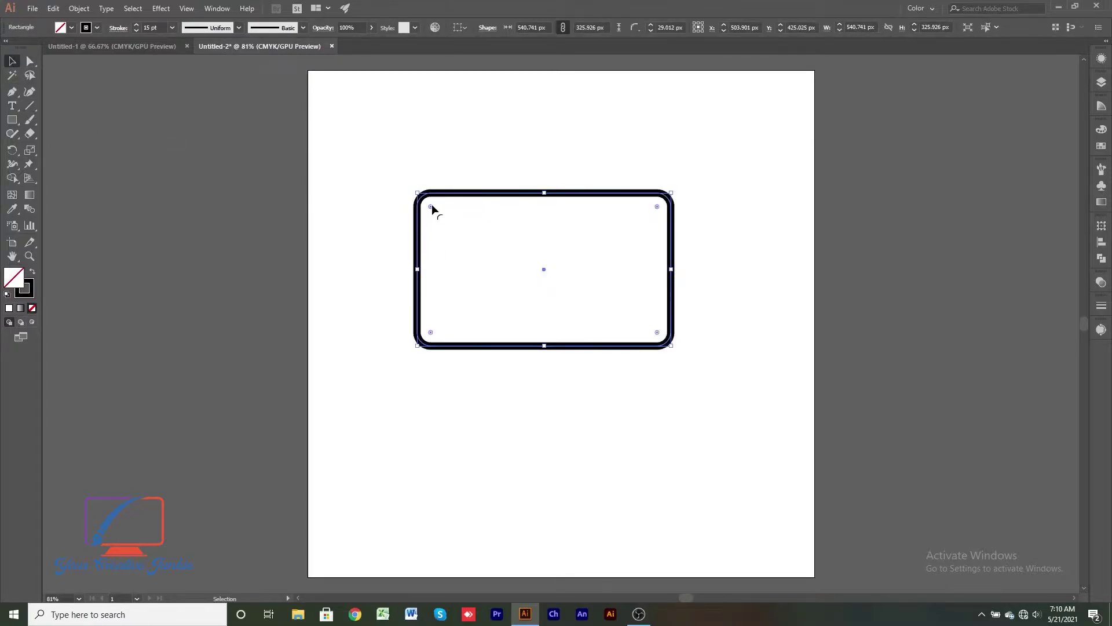
click(377, 215)
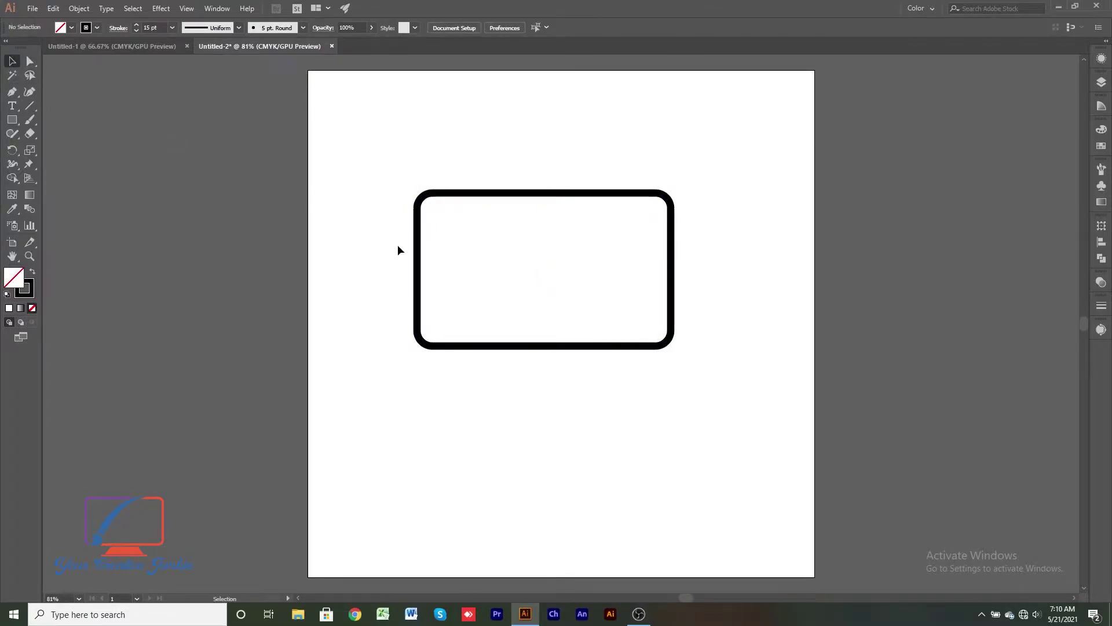
click(8, 121)
drag(490, 360, 606, 401)
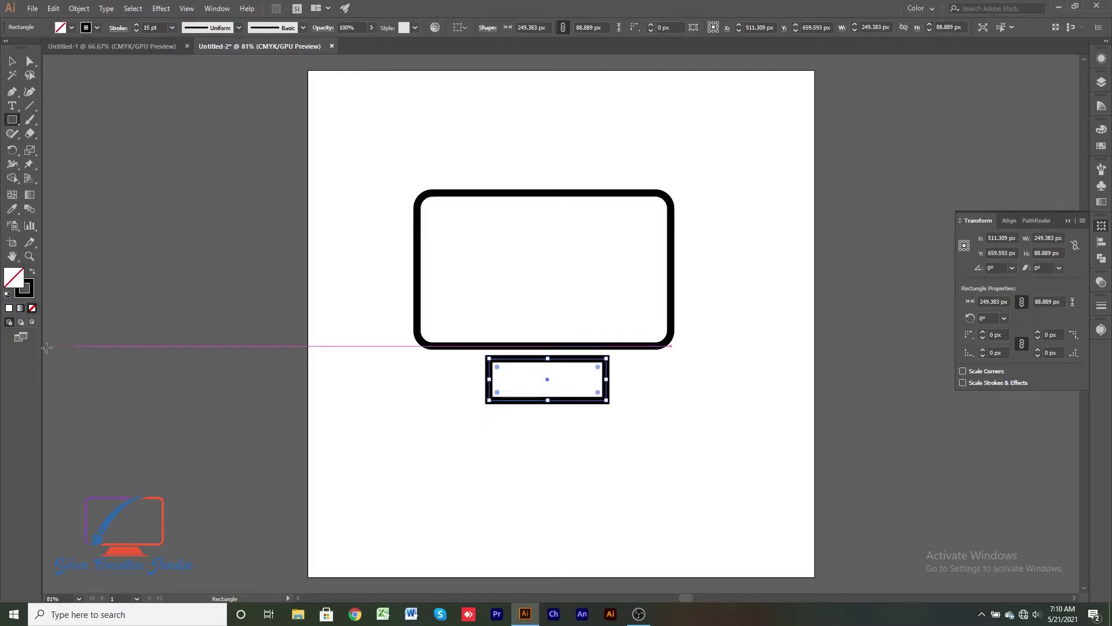
click(30, 61)
mouse_move(596, 389)
mouse_down()
mouse_move(584, 379)
mouse_move(608, 376)
mouse_up()
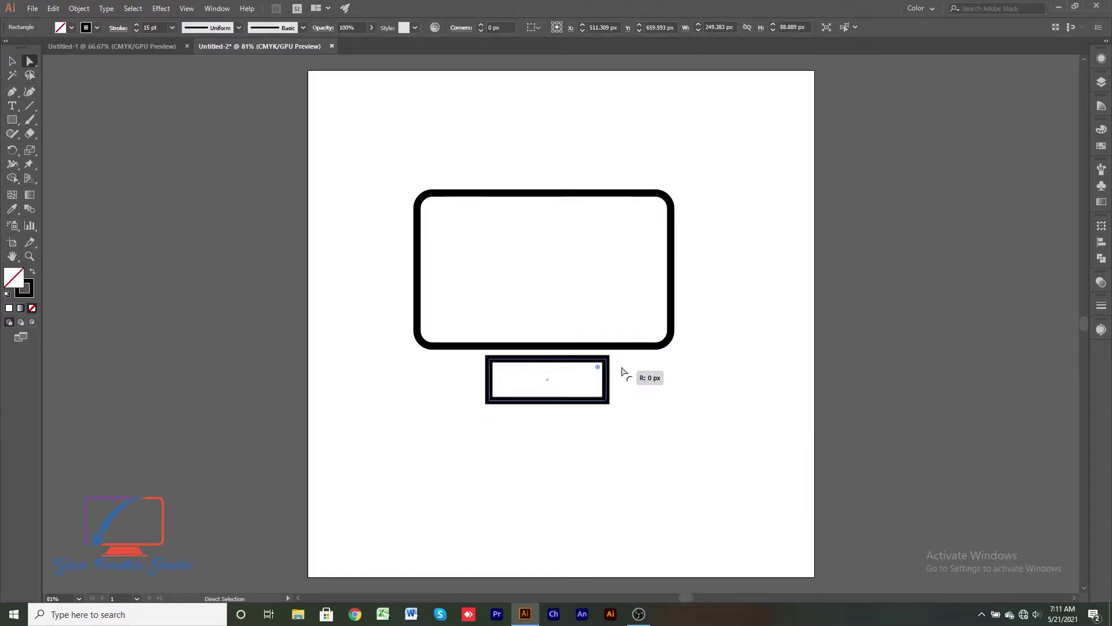
key(ctrl+shift+a)
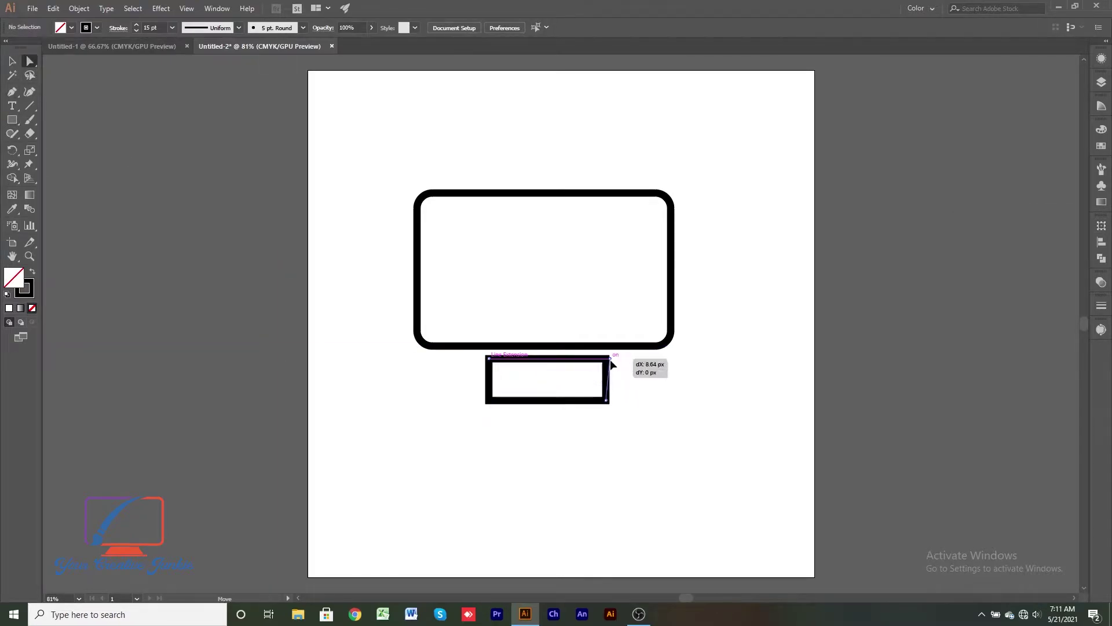
click(606, 360)
shift+click(491, 360)
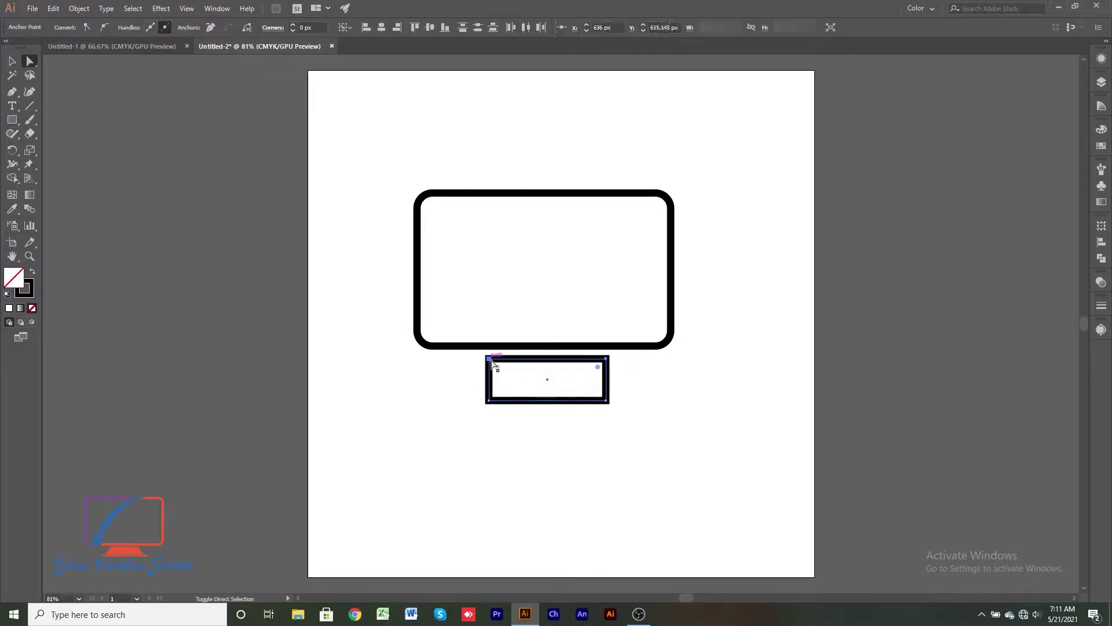
drag(491, 360, 501, 359)
key(ctrl+z)
key(ctrl+shift+a)
drag(606, 359, 597, 359)
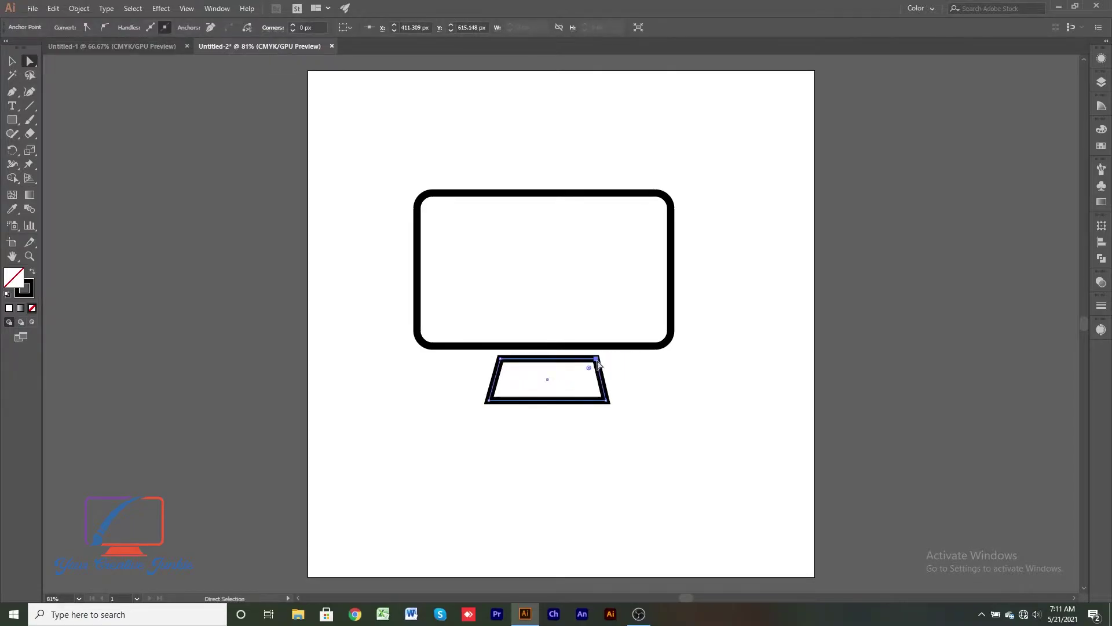
click(641, 376)
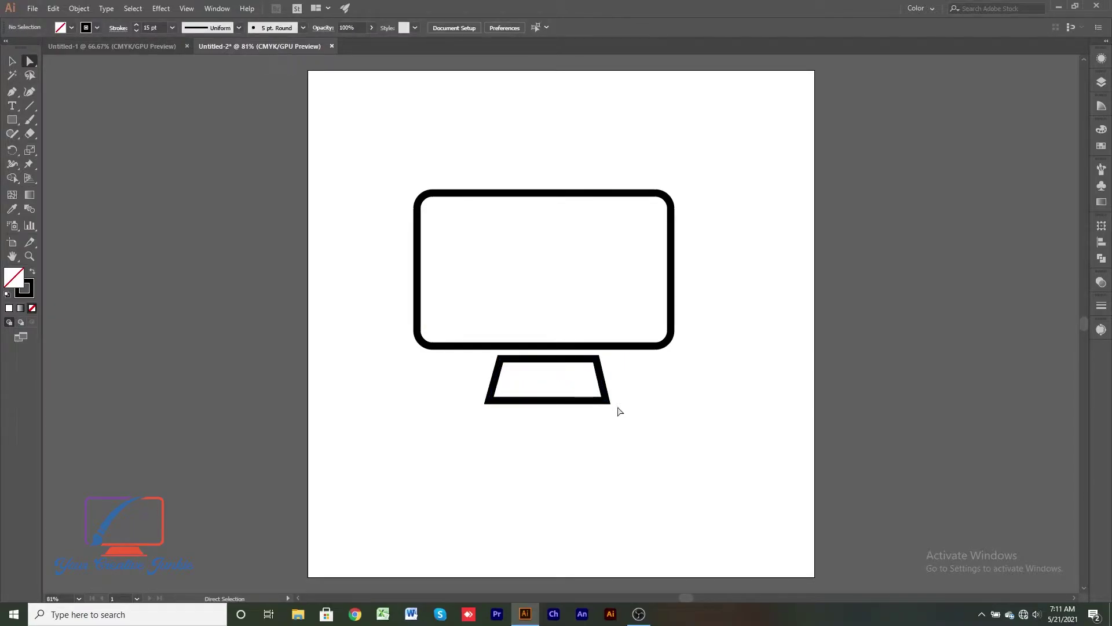
click(526, 377)
key(ctrl+z)
key(ctrl+z)
click(651, 380)
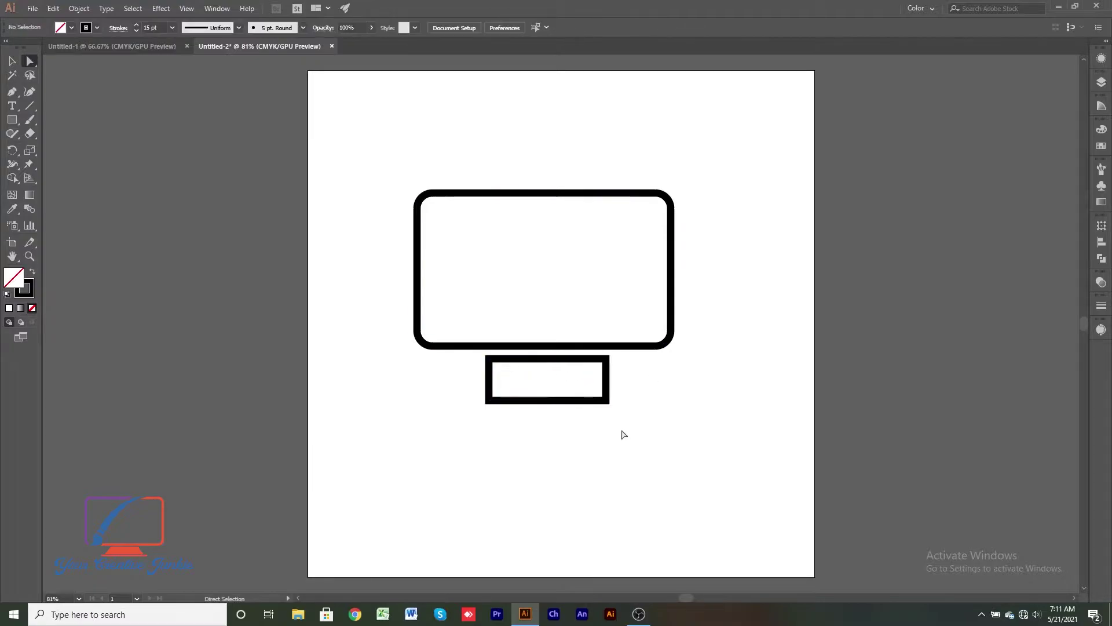
drag(622, 359, 623, 367)
key(Delete)
key(ctrl+z)
key(ctrl+shift+z)
drag(465, 378, 518, 406)
key(Delete)
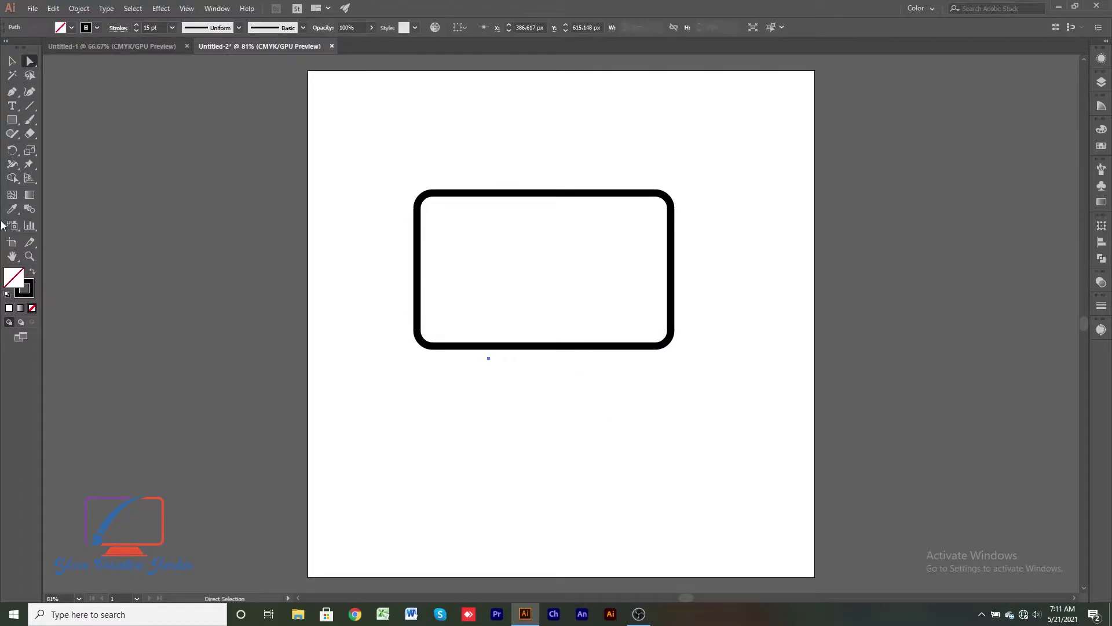
click(493, 382)
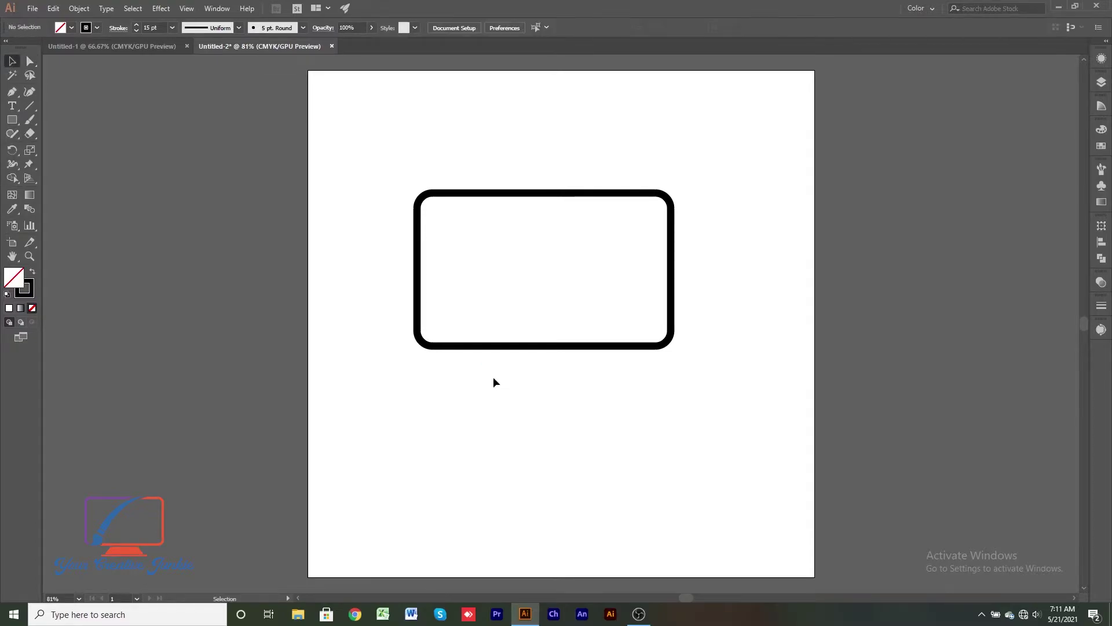
Draw a closed trapezoid just under the monitor screen with the Pen tool.
click(16, 121)
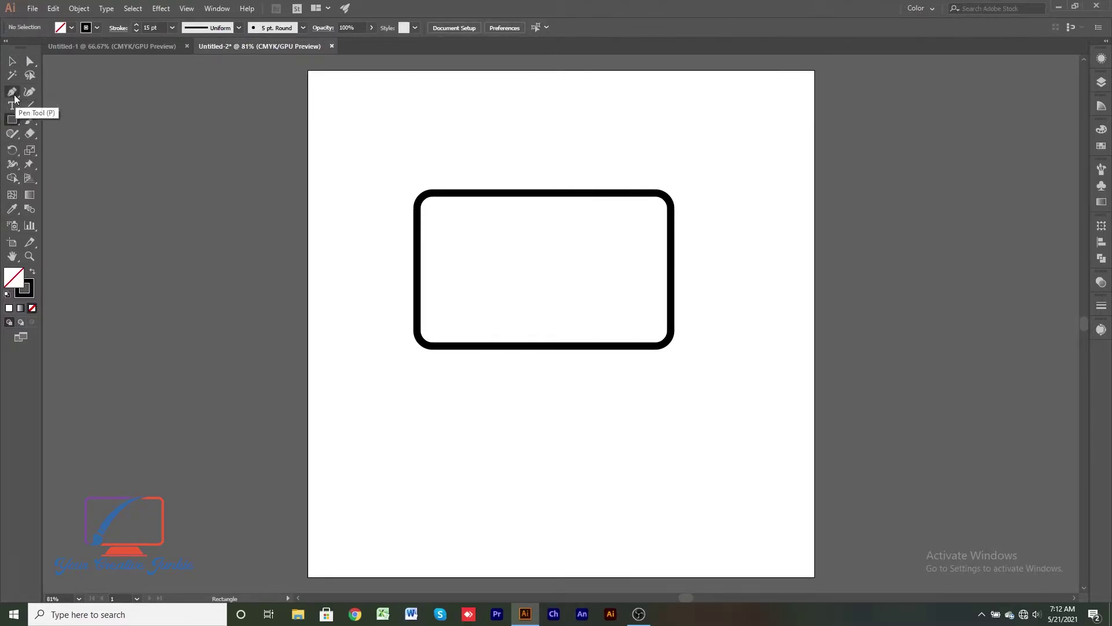
click(12, 91)
click(497, 356)
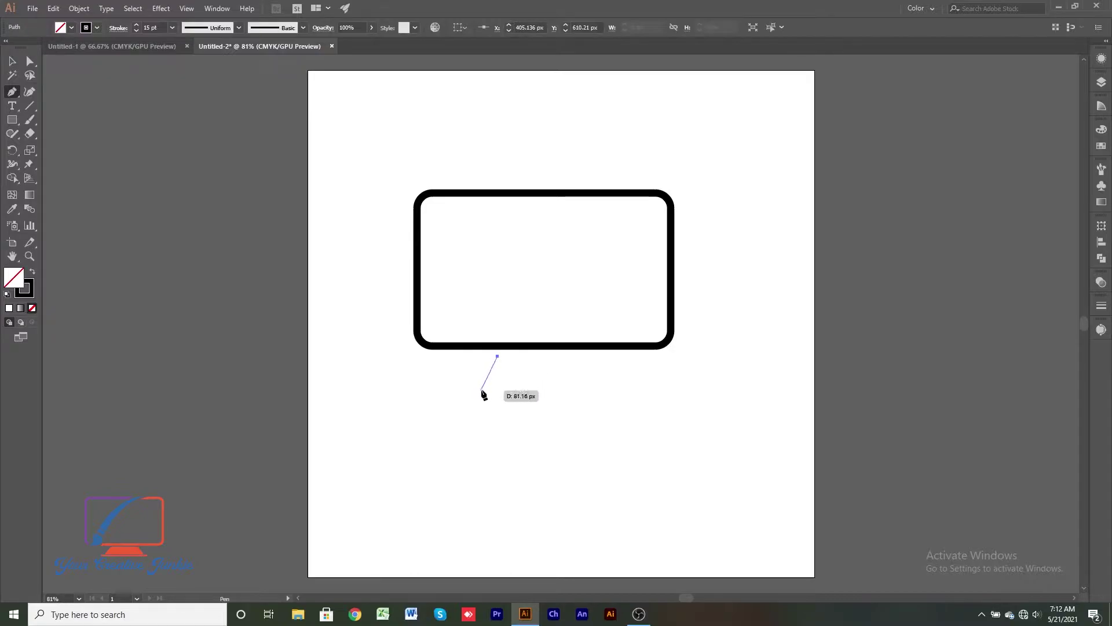
click(484, 381)
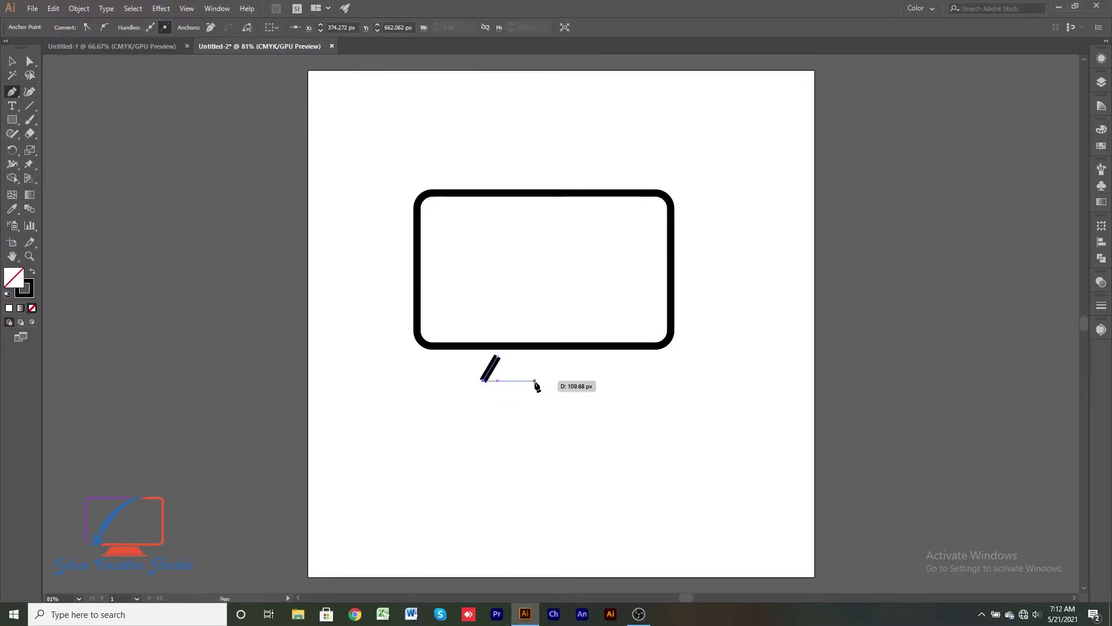
click(529, 381)
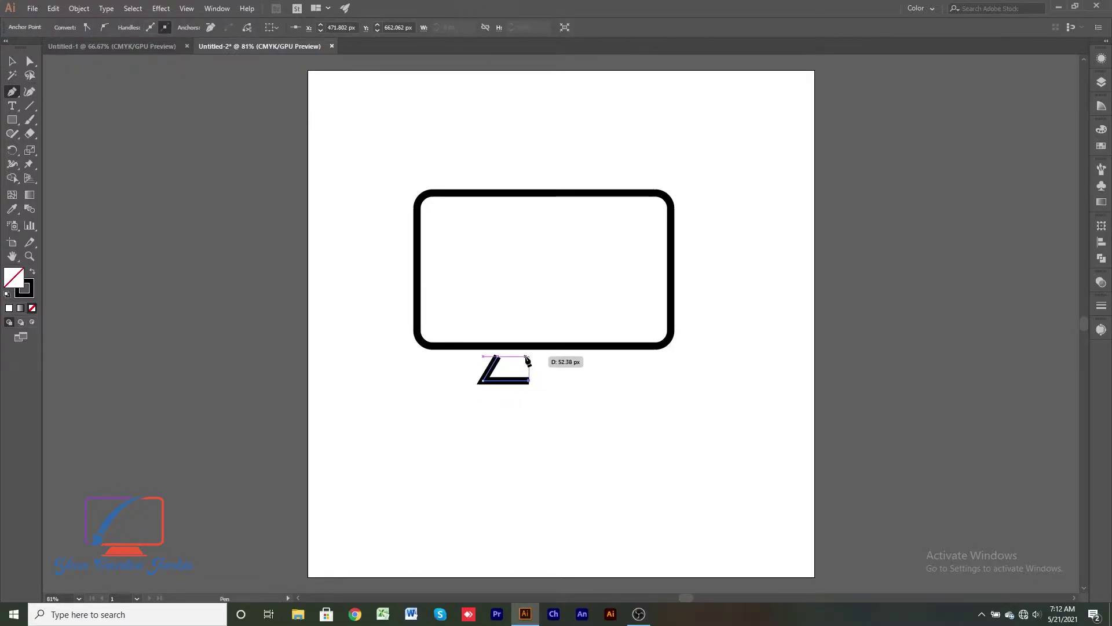
click(527, 356)
click(497, 355)
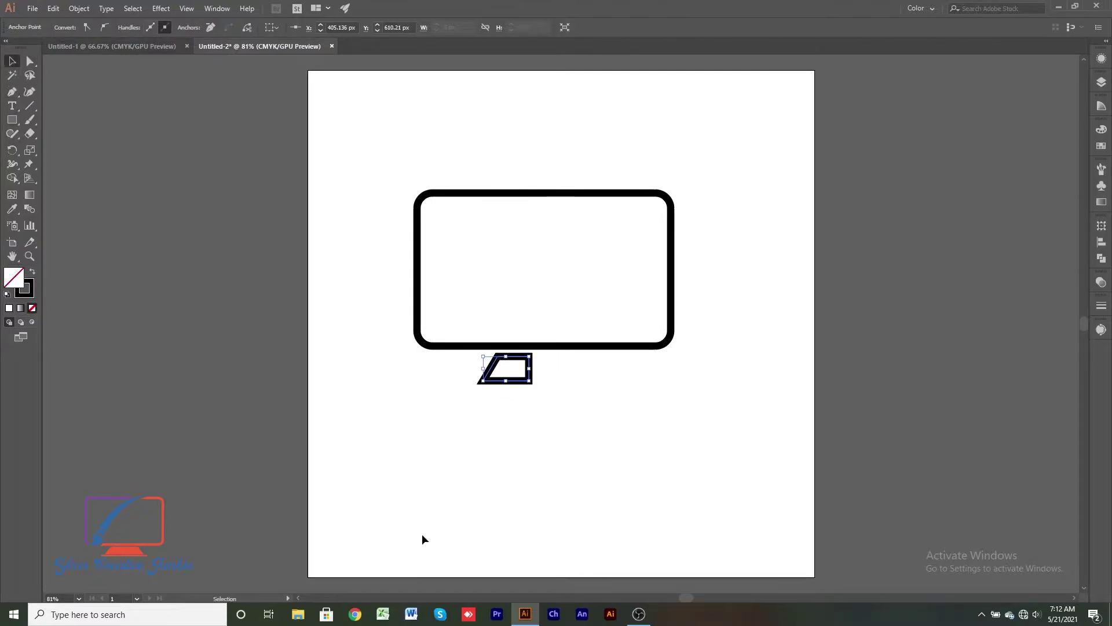
Send the trapezoid behind the monitor and delete its right edge.
right_click(511, 380)
click(655, 345)
click(105, 183)
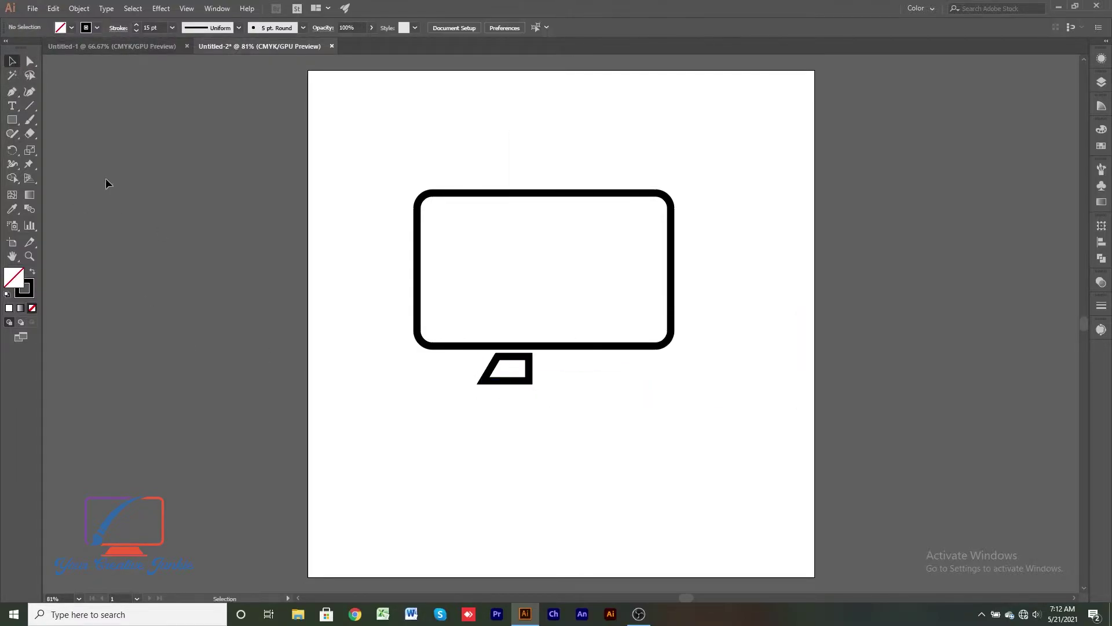
click(527, 368)
key(Delete)
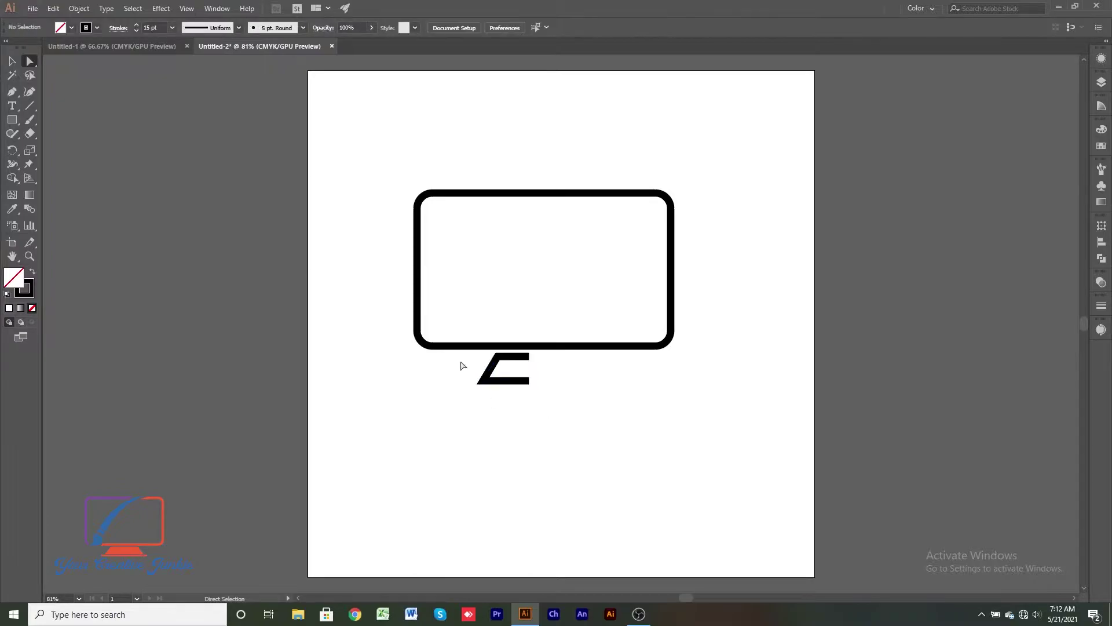
Reflect a copy of the open half and move it right to complete the stand.
drag(541, 404, 544, 407)
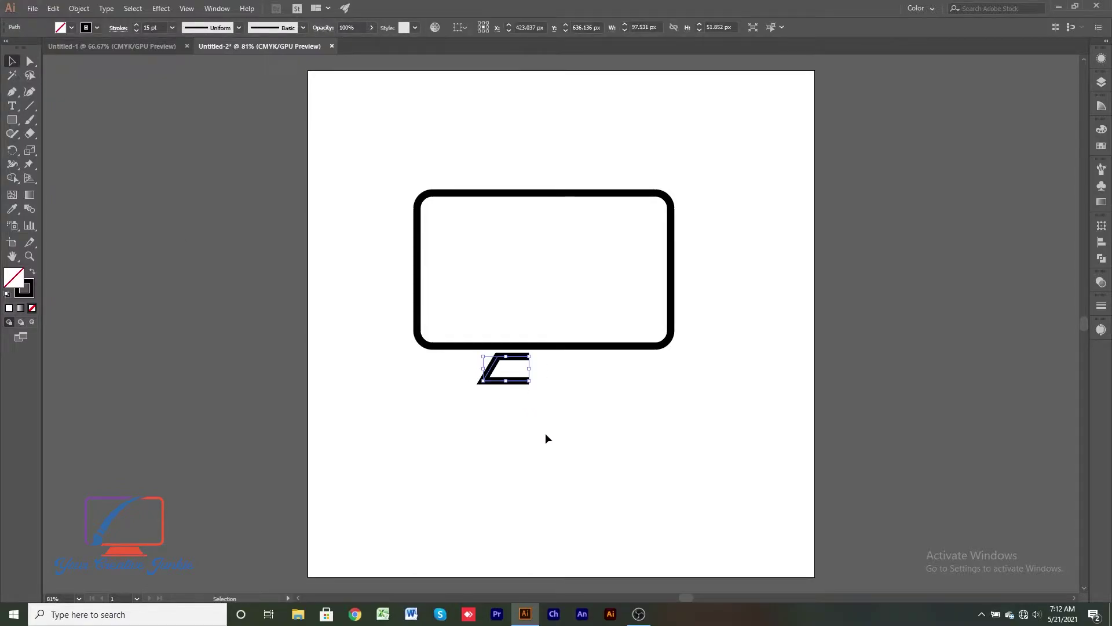
right_click(508, 378)
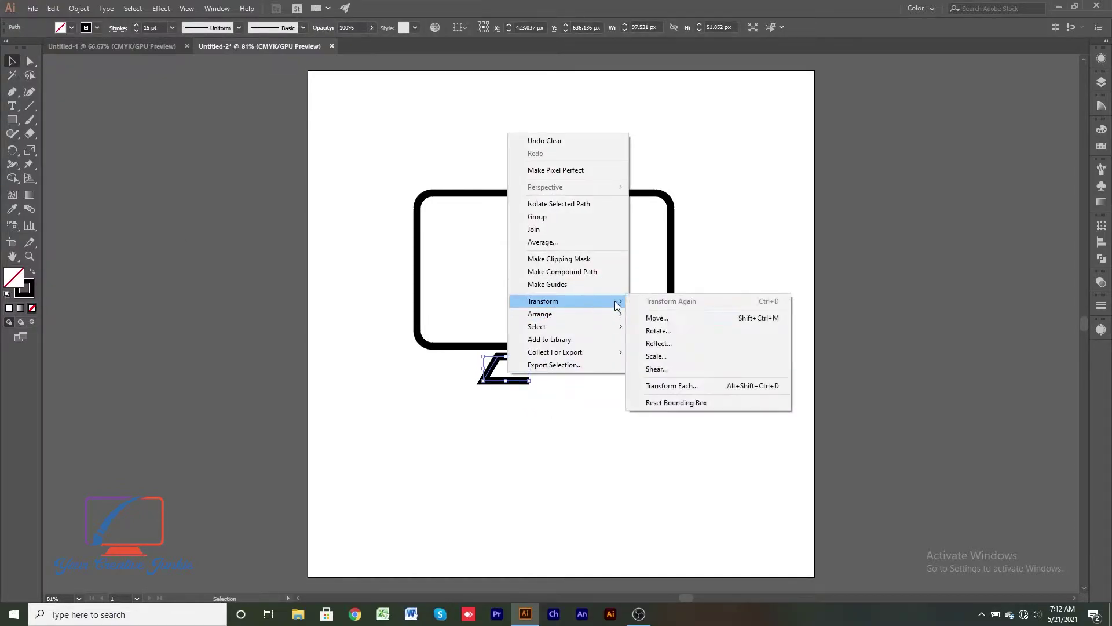
click(663, 344)
click(31, 183)
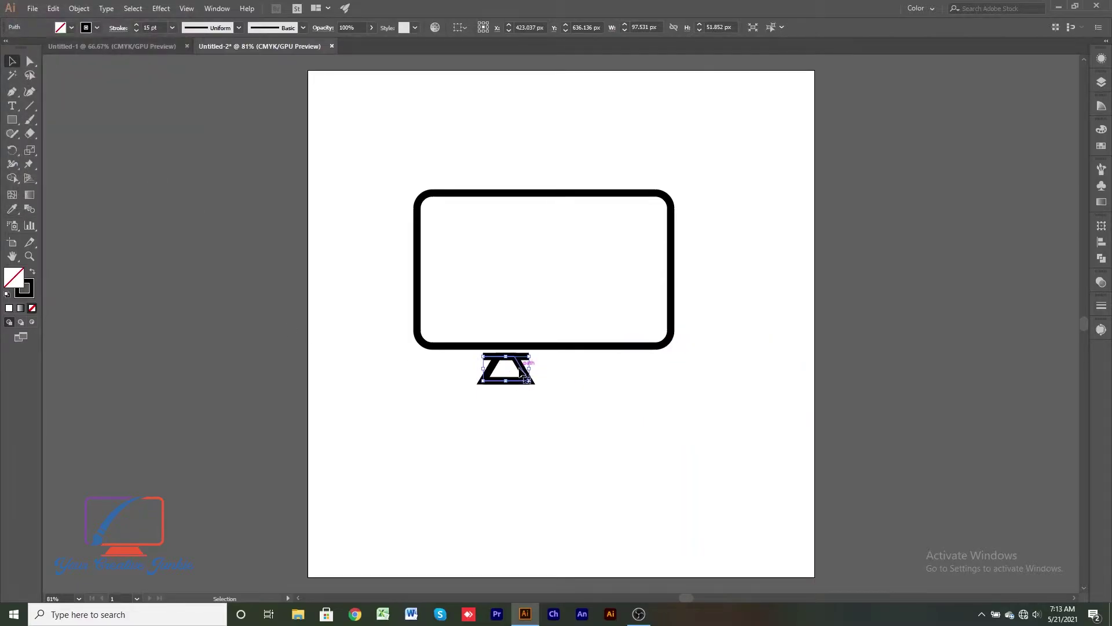
drag(525, 377, 573, 378)
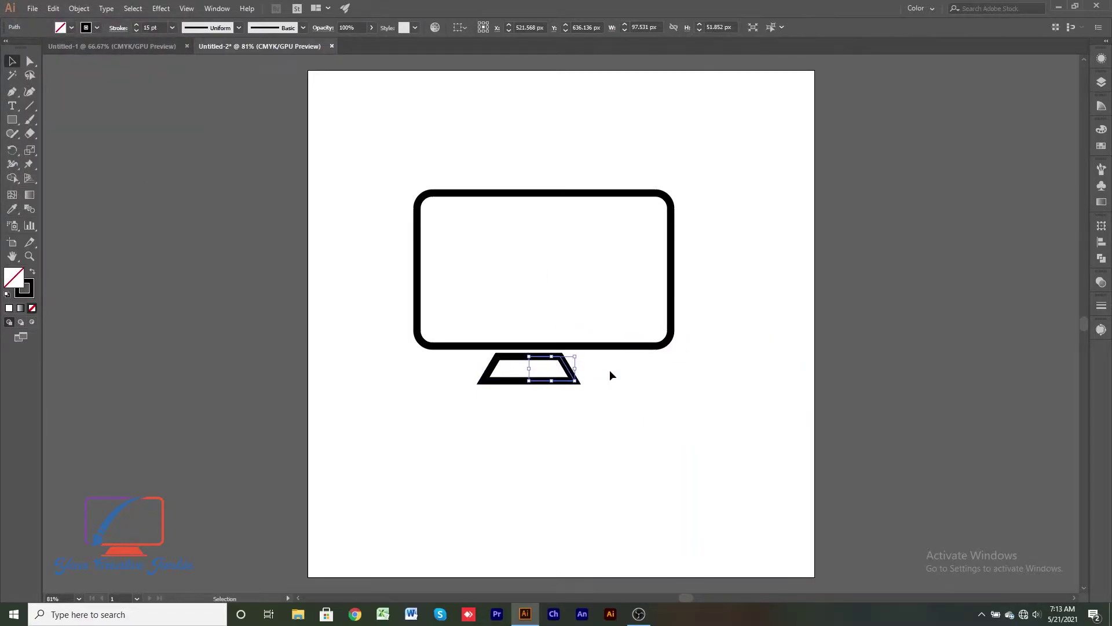
click(630, 375)
Widen the stand and centre it horizontally under the monitor.
mouse_move(592, 397)
mouse_down()
mouse_move(546, 388)
mouse_move(603, 372)
mouse_move(648, 297)
mouse_up()
right_click(517, 374)
click(545, 228)
click(556, 376)
click(584, 391)
click(500, 29)
Swap fill and stroke so the stand becomes solid black.
click(710, 400)
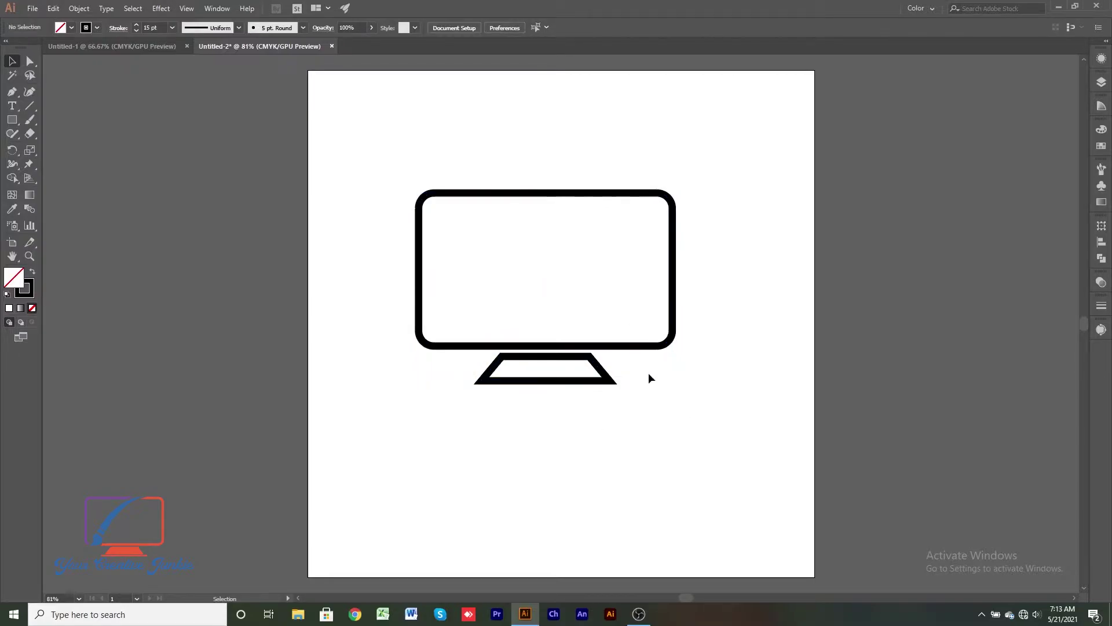
click(610, 377)
click(32, 271)
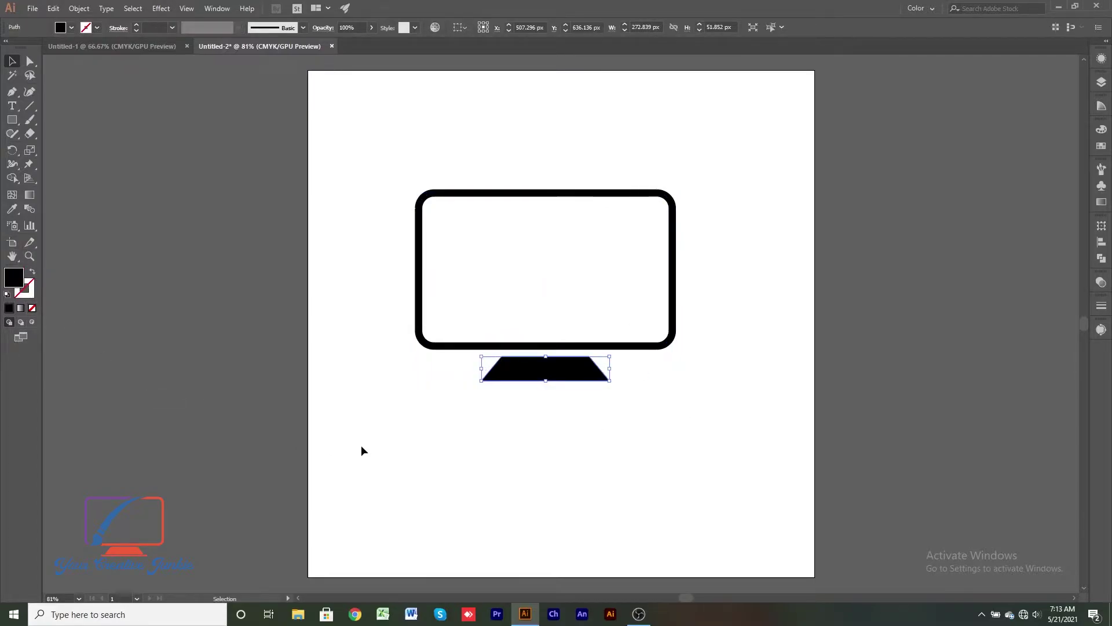
click(360, 445)
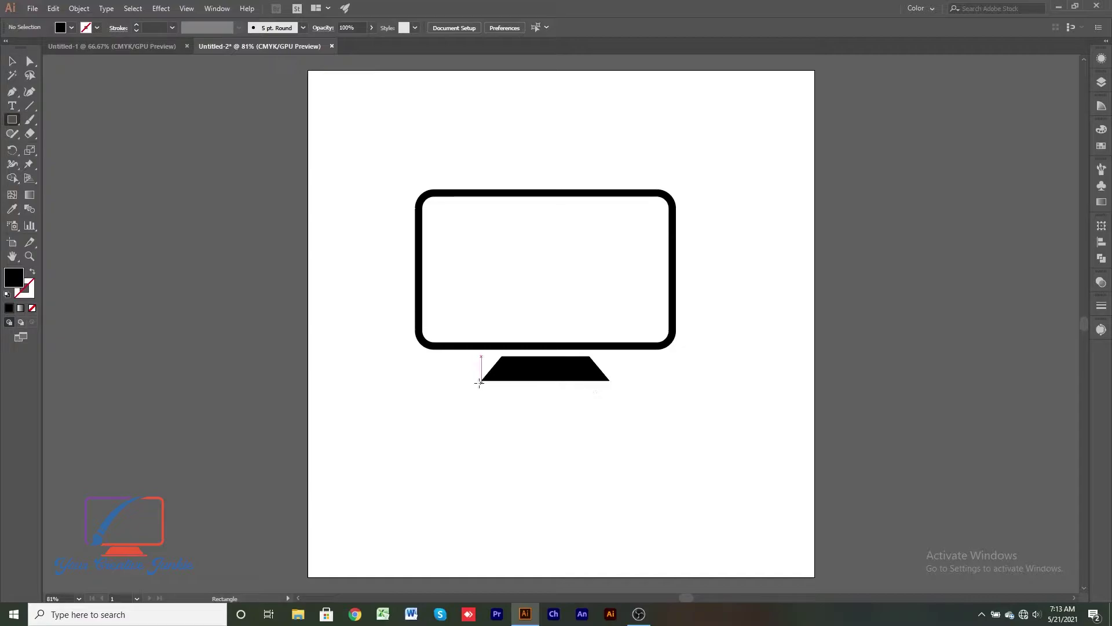
Draw a thin base bar under the stand and nudge the stand up to sit above it.
drag(468, 385, 619, 388)
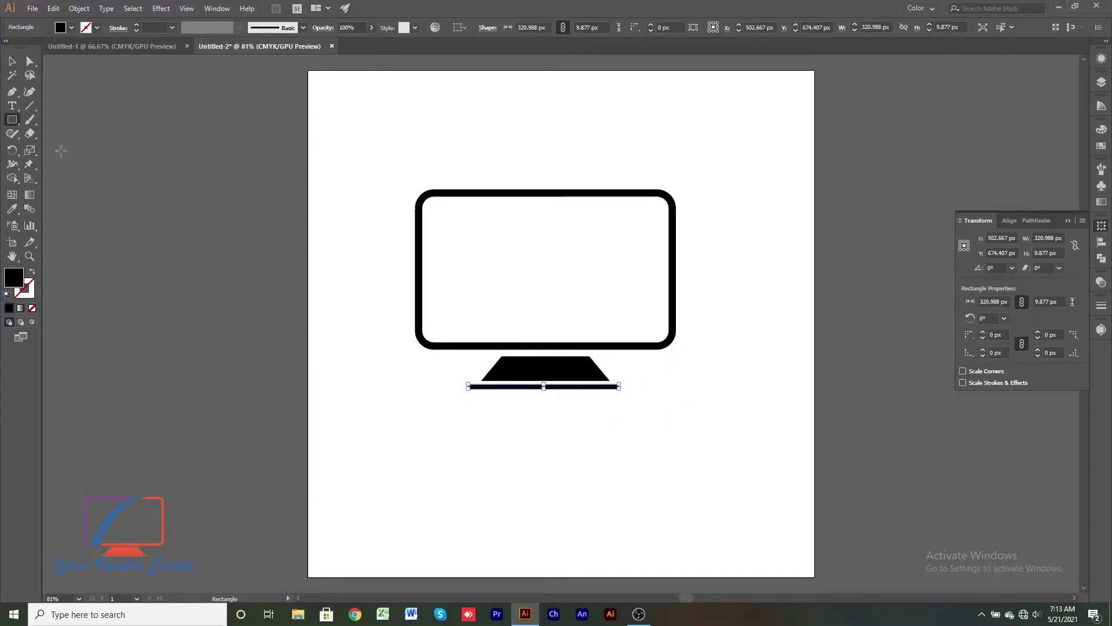
key(v)
drag(384, 160, 688, 482)
click(655, 431)
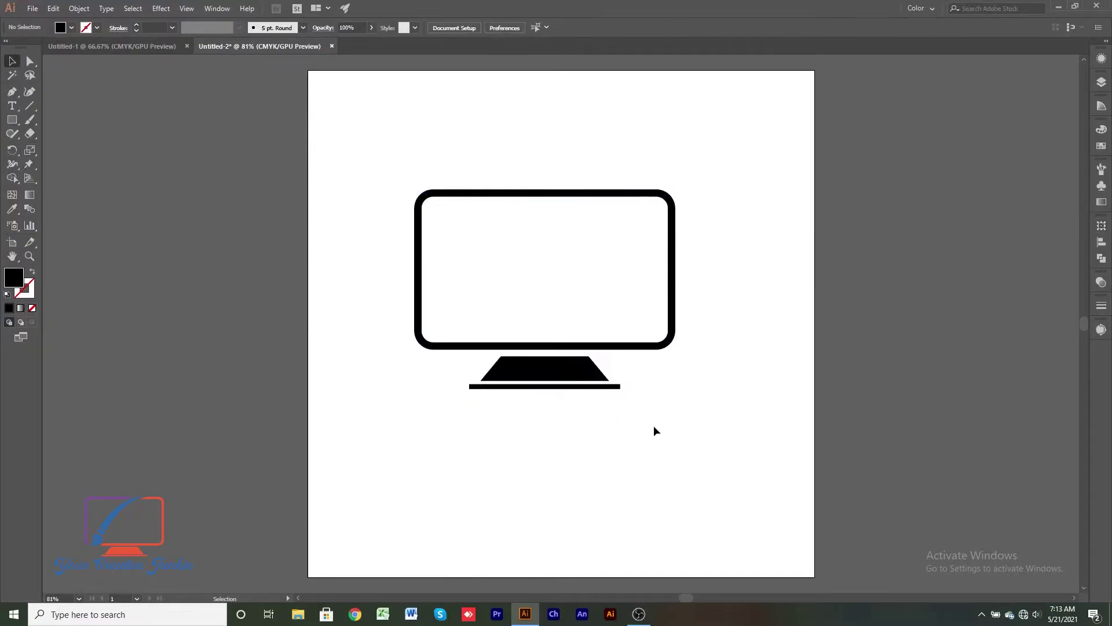
drag(542, 374, 546, 370)
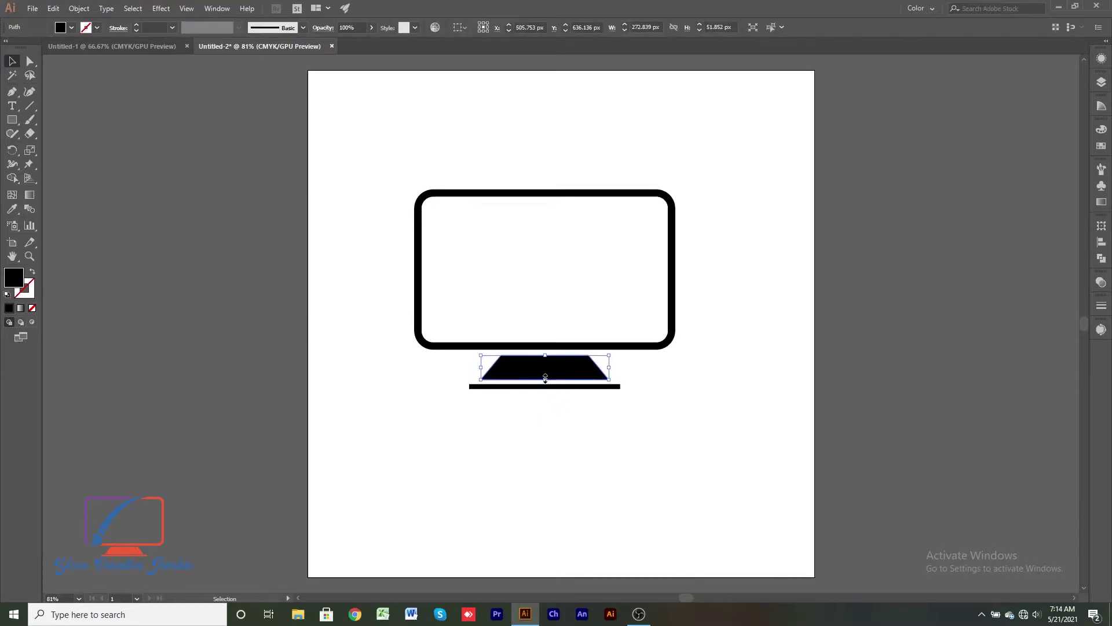
click(548, 391)
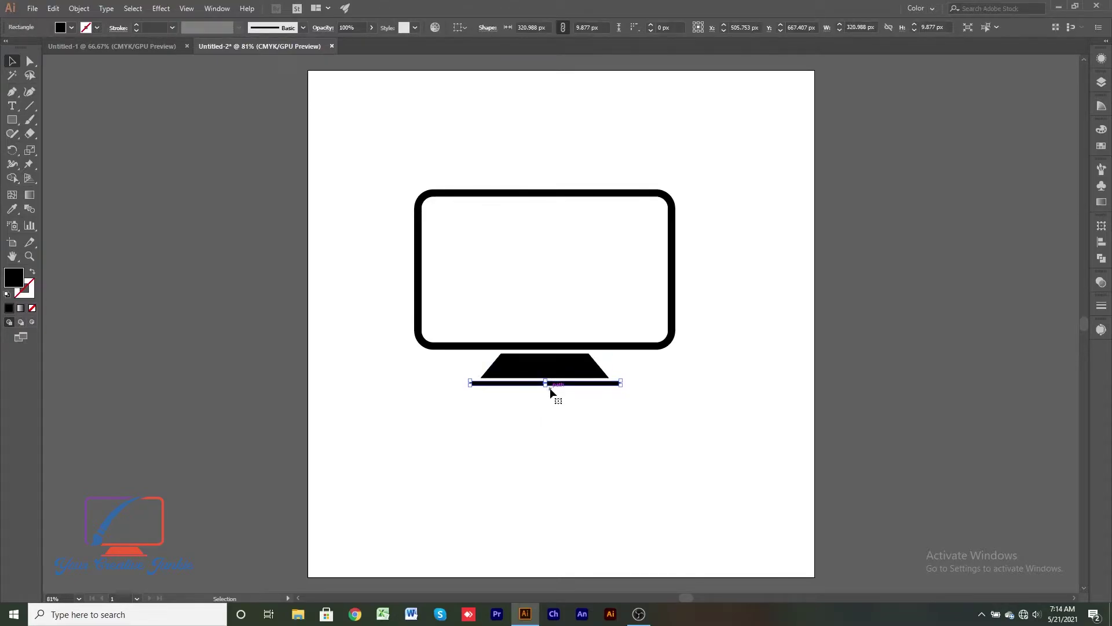
click(543, 464)
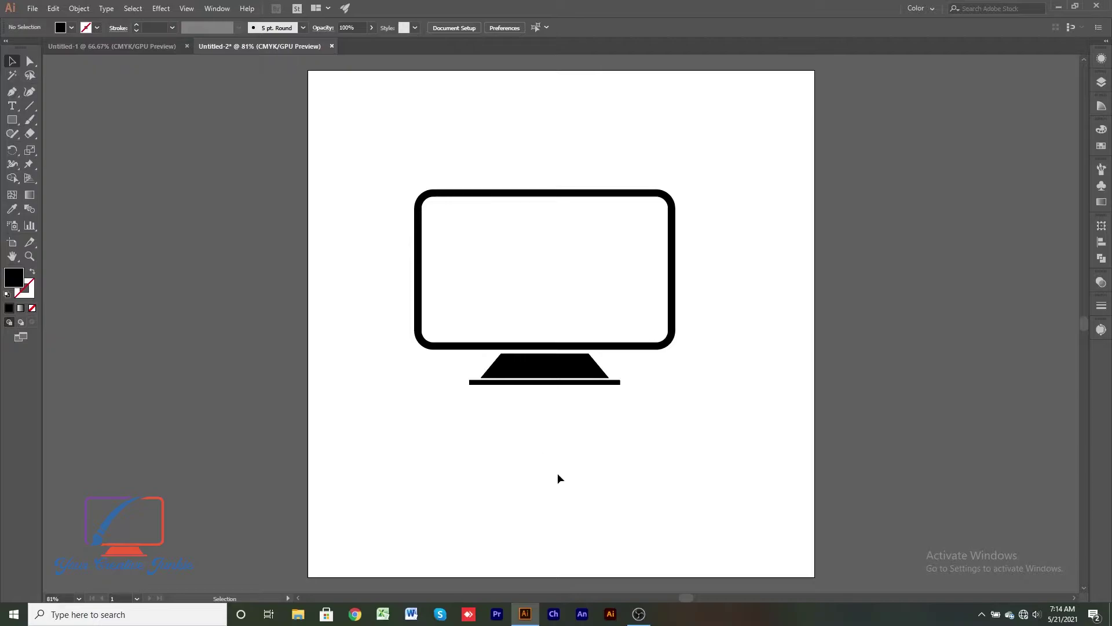
Select the monitor frame, opening and dismissing its context menu options.
drag(400, 159, 595, 457)
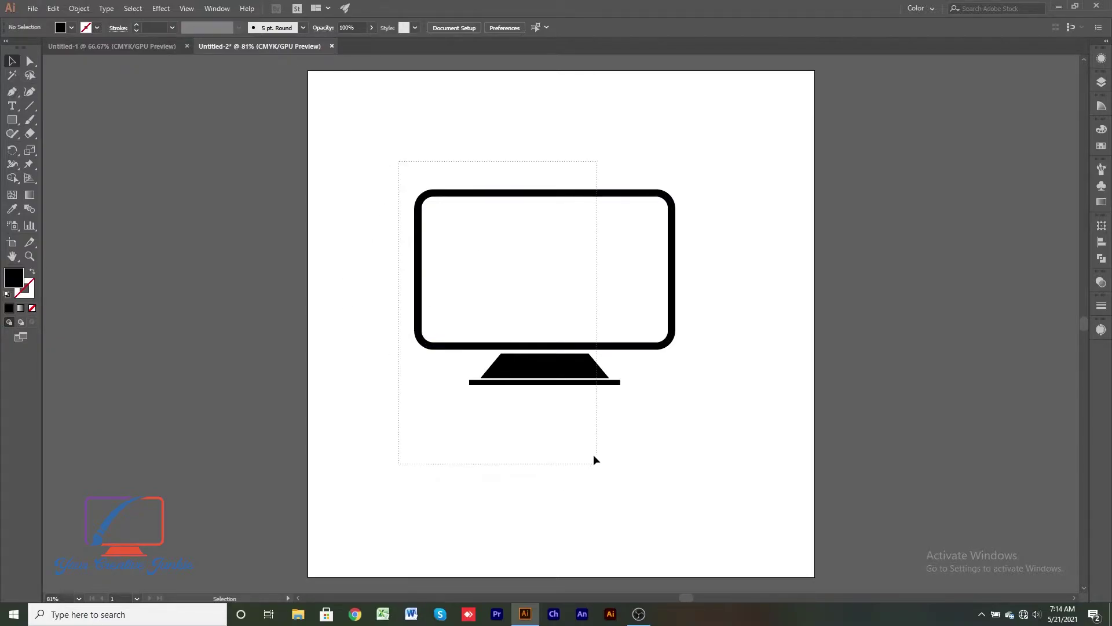
right_click(674, 317)
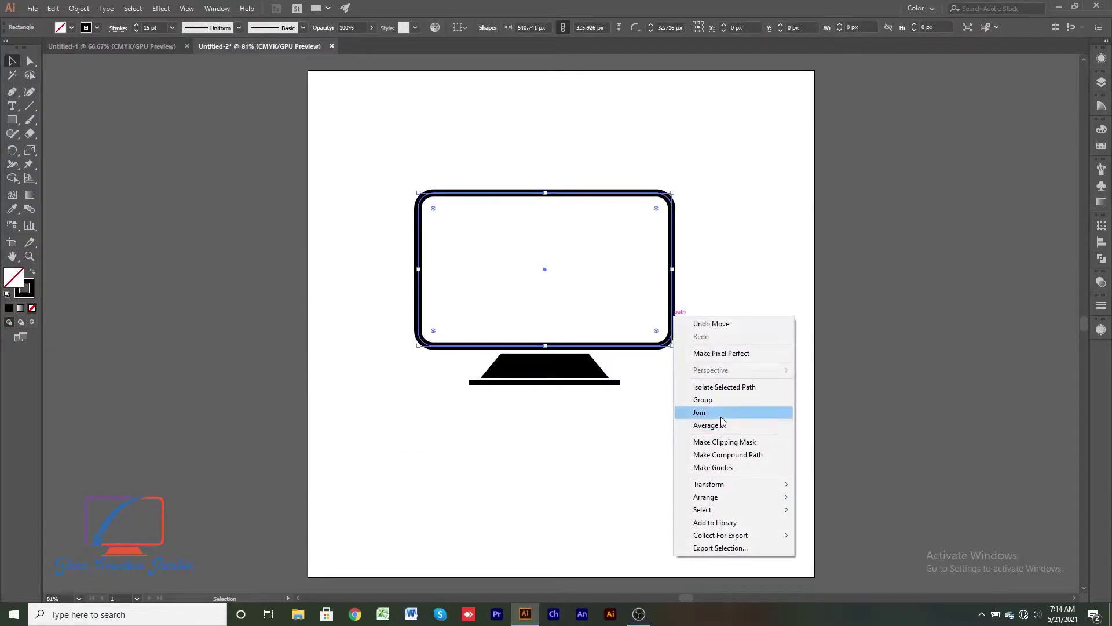
click(644, 425)
click(671, 225)
right_click(671, 224)
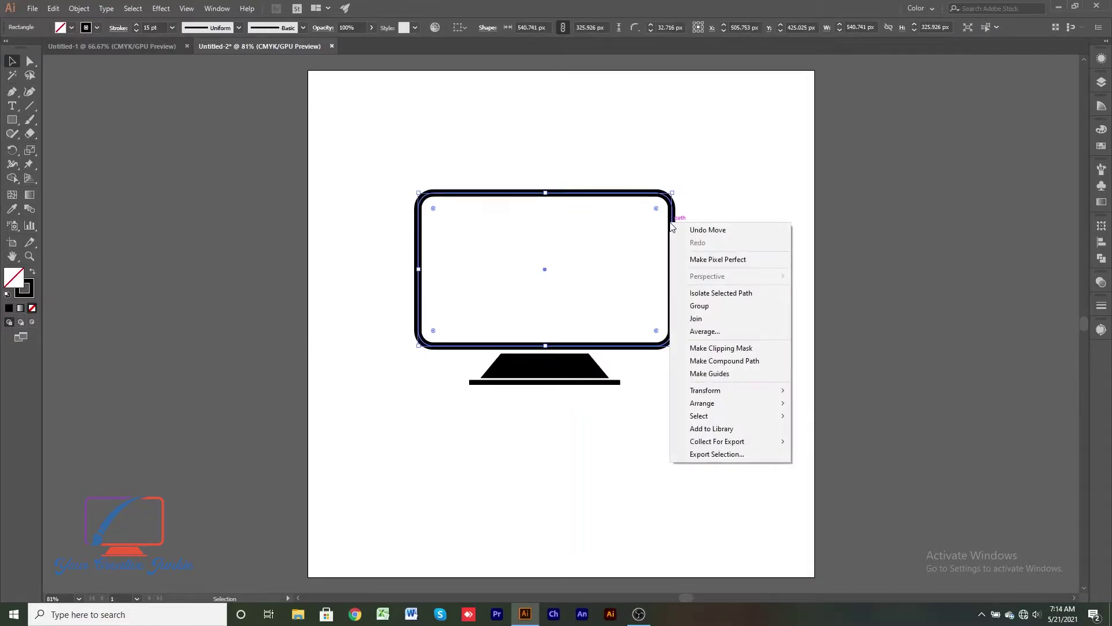
click(693, 177)
click(673, 232)
Try Pathfinder Trim on the frame and stand, dismissing the warning.
click(1101, 258)
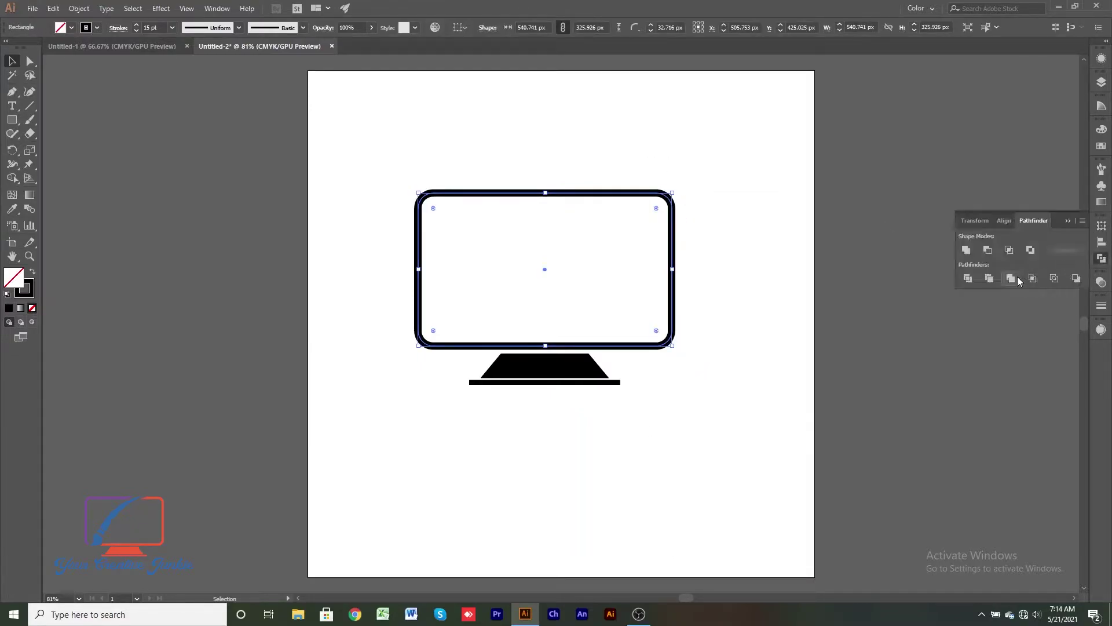
click(992, 281)
click(667, 320)
click(743, 284)
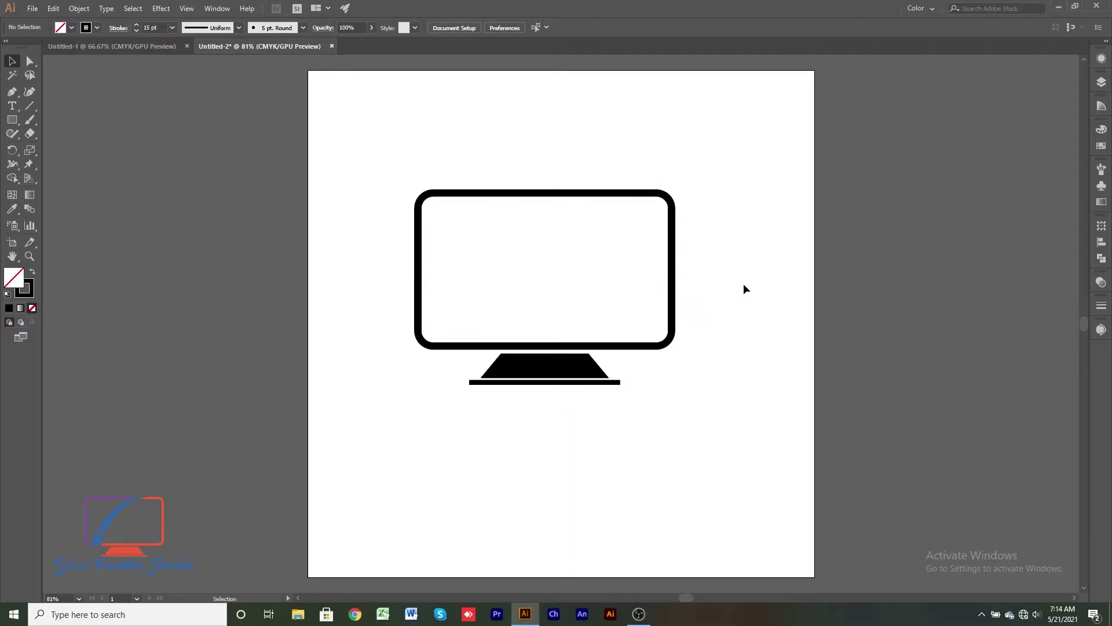
drag(742, 283, 582, 417)
click(582, 417)
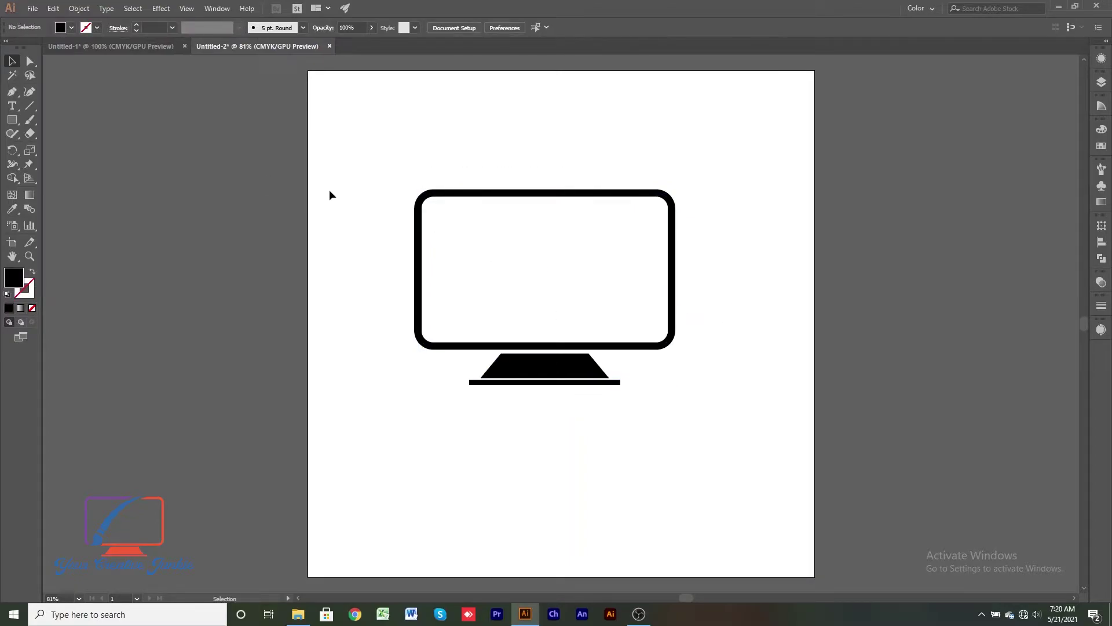
Paste the Untitled-1 paintbrush into Untitled-2, double its size, and move it to the frame's lower-left.
click(140, 46)
key(ctrl+c)
click(258, 46)
key(ctrl+v)
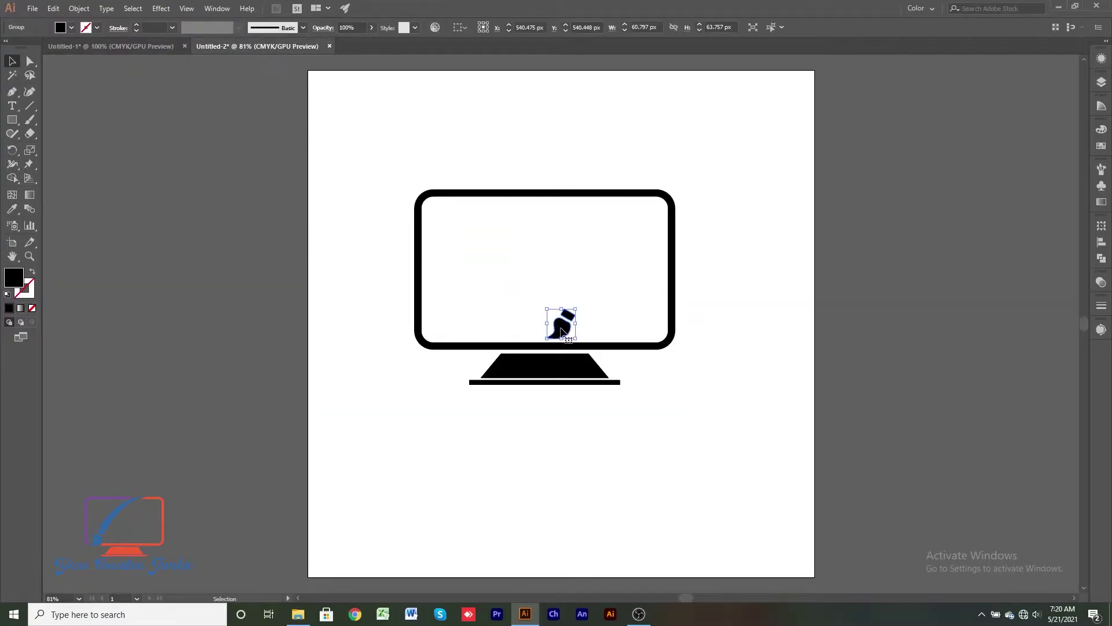
mouse_move(581, 308)
mouse_down()
mouse_move(474, 297)
mouse_move(500, 272)
mouse_up()
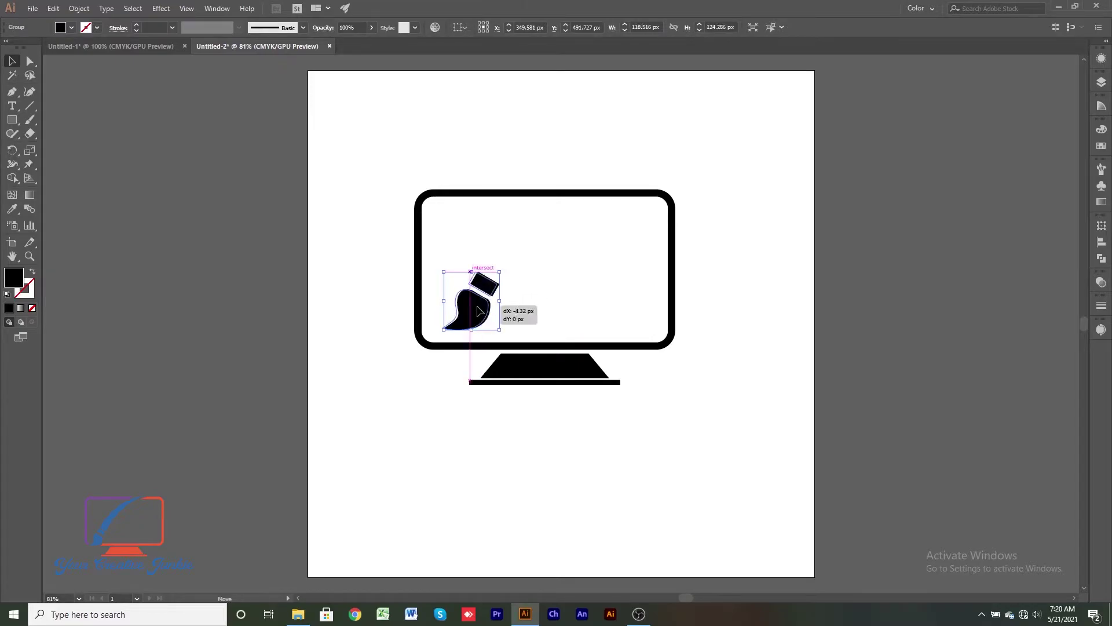
mouse_move(480, 310)
mouse_down()
mouse_move(452, 344)
mouse_move(476, 348)
mouse_up()
scroll(460, 328, up, 1)
scroll(458, 330, up, 4)
scroll(457, 383, down, 4)
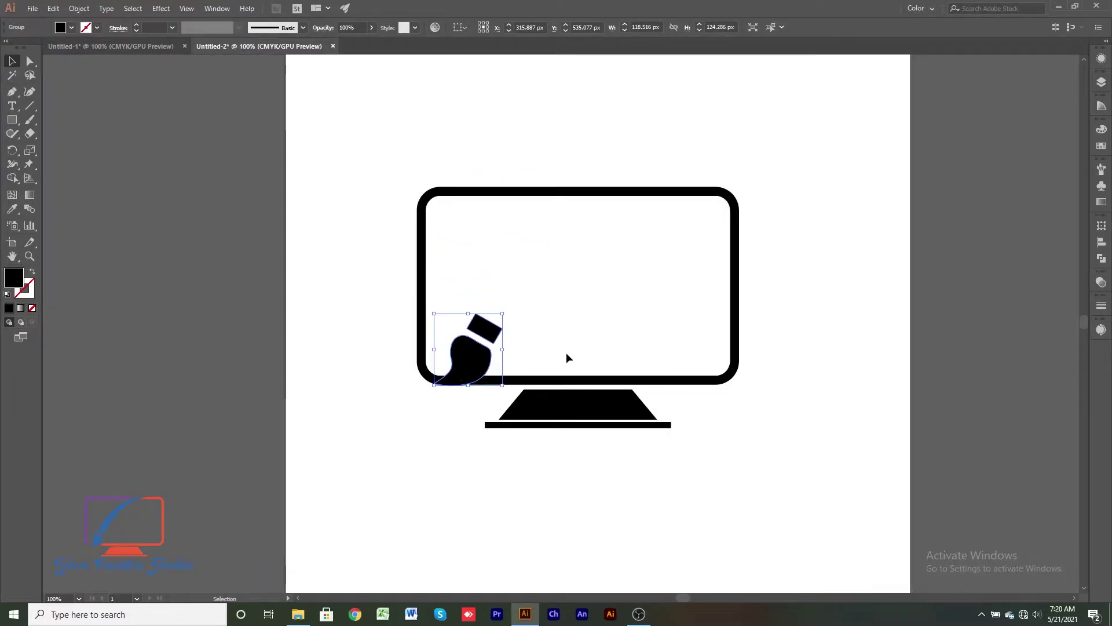
Expand the monitor frame's outline into a solid shape with Object > Expand.
click(498, 193)
click(79, 8)
click(87, 134)
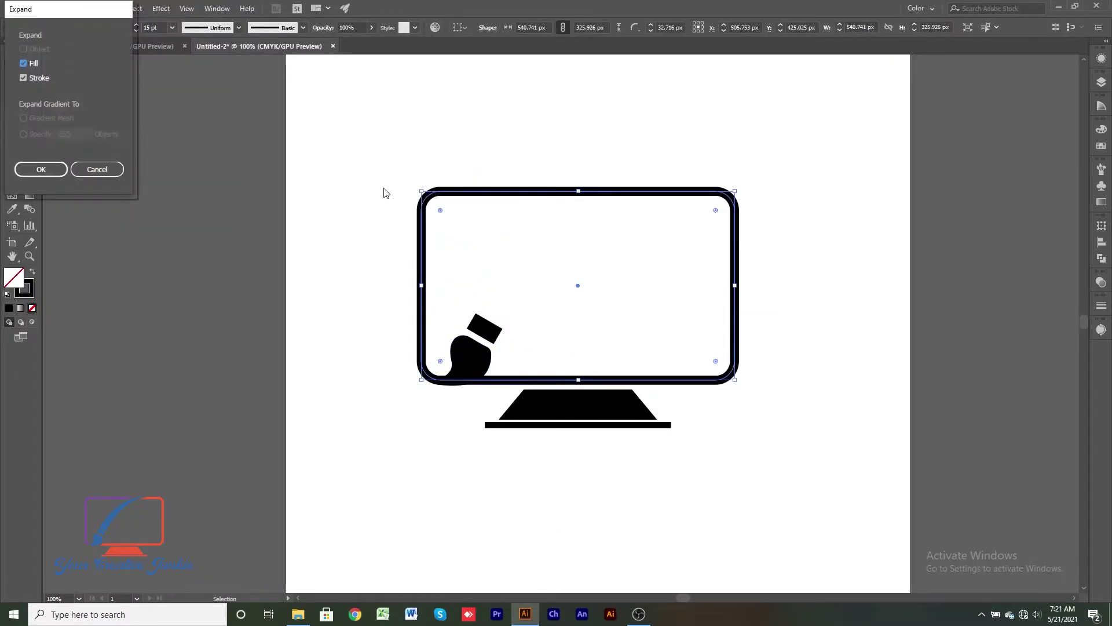
click(41, 169)
Expand the base bar likewise and start a Pen path at the paintbrush's ferrule.
click(494, 425)
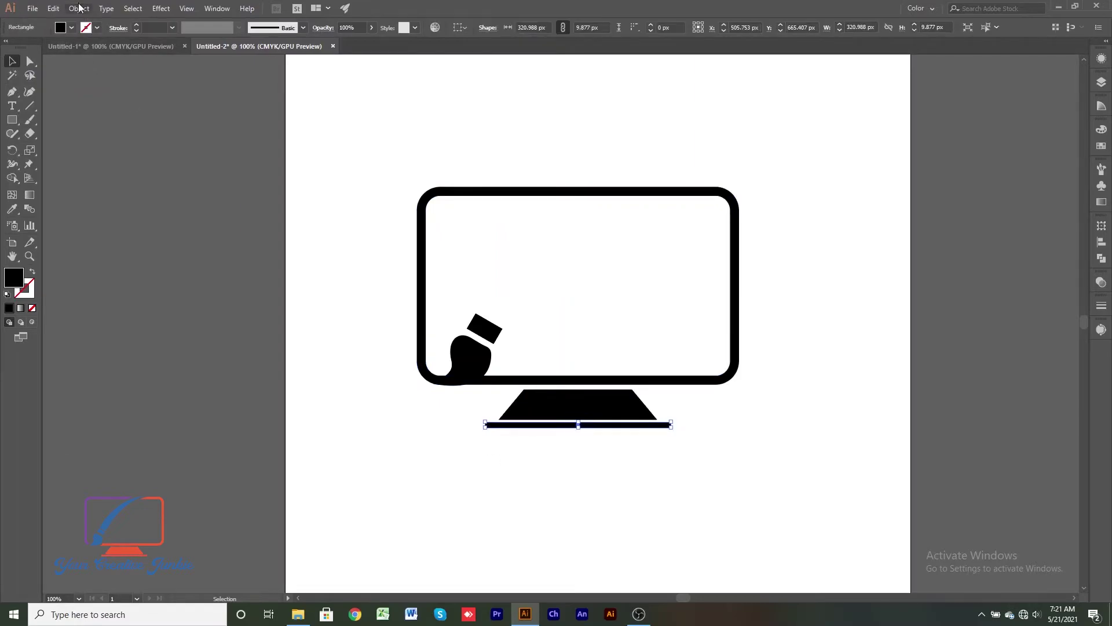
click(79, 8)
click(116, 132)
click(515, 480)
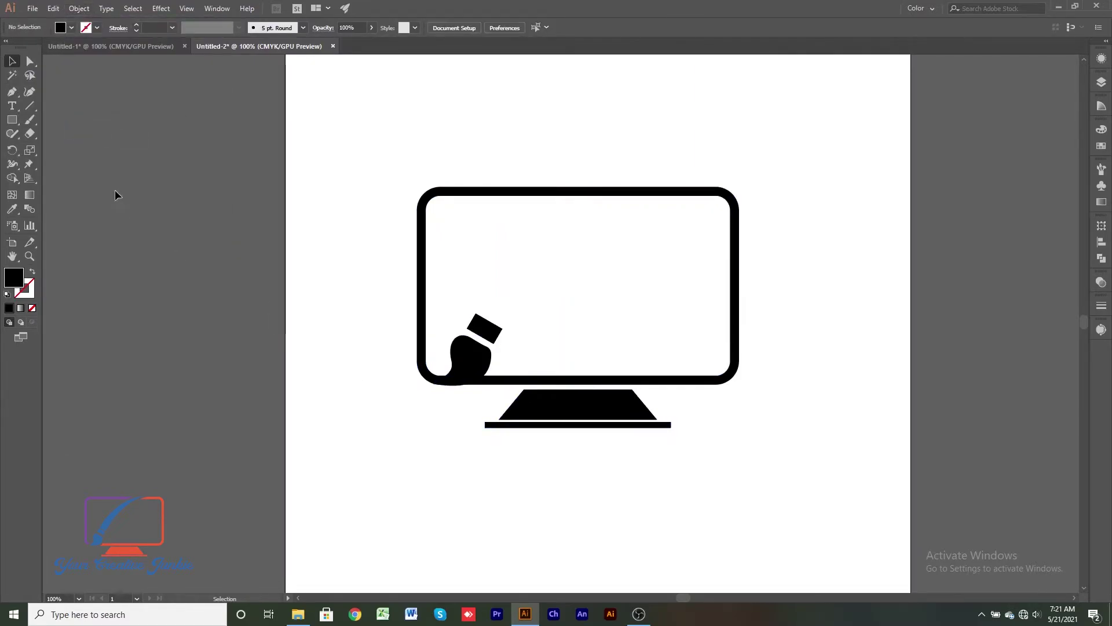
click(12, 93)
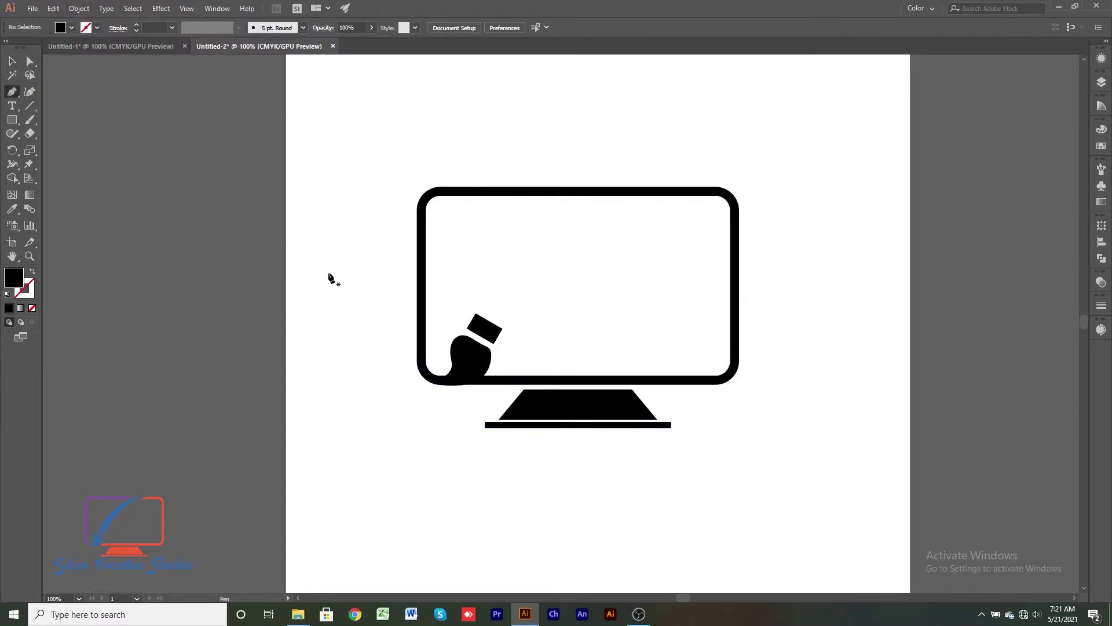
click(478, 308)
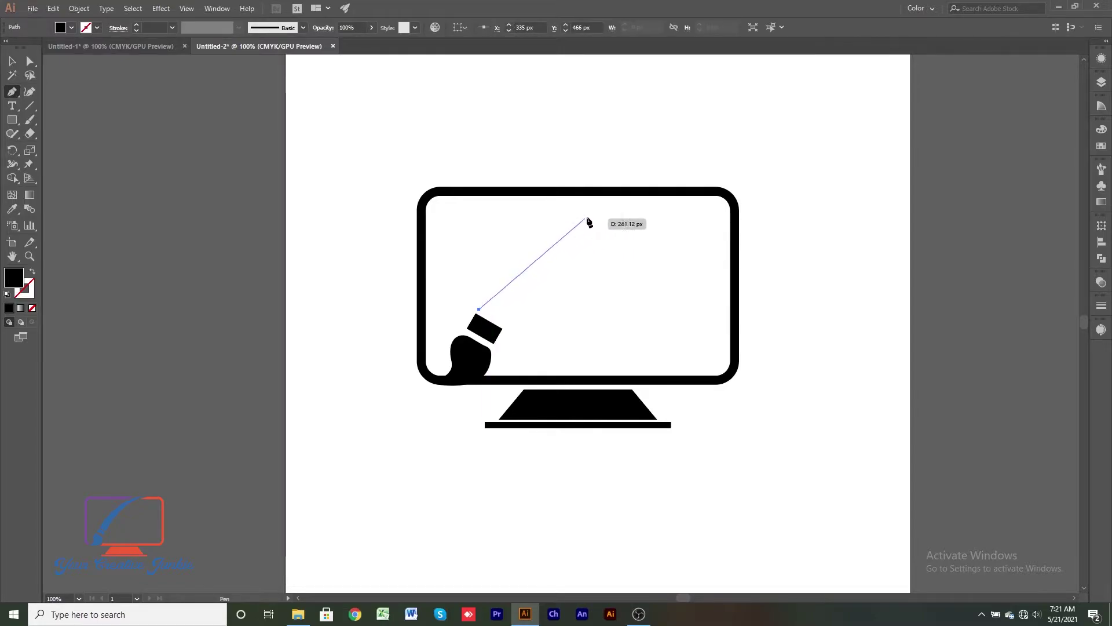
Pen an unfilled, black-outlined curved handle up past the monitor top and back to the ferrule.
mouse_move(674, 179)
mouse_down()
mouse_move(804, 165)
mouse_move(752, 182)
mouse_move(802, 183)
mouse_up()
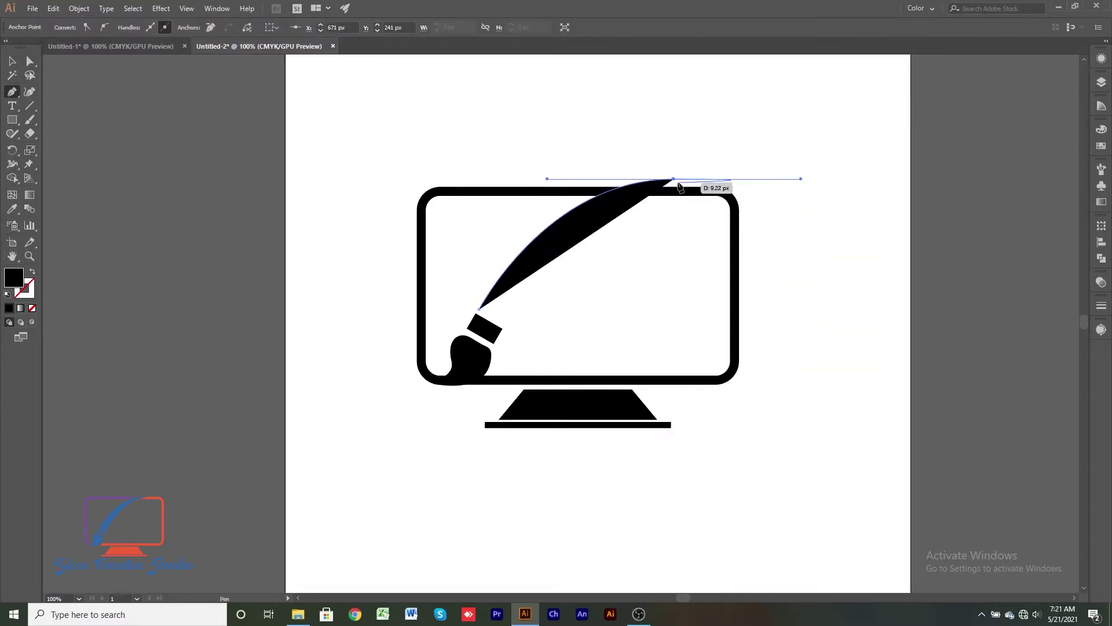
click(32, 271)
click(674, 179)
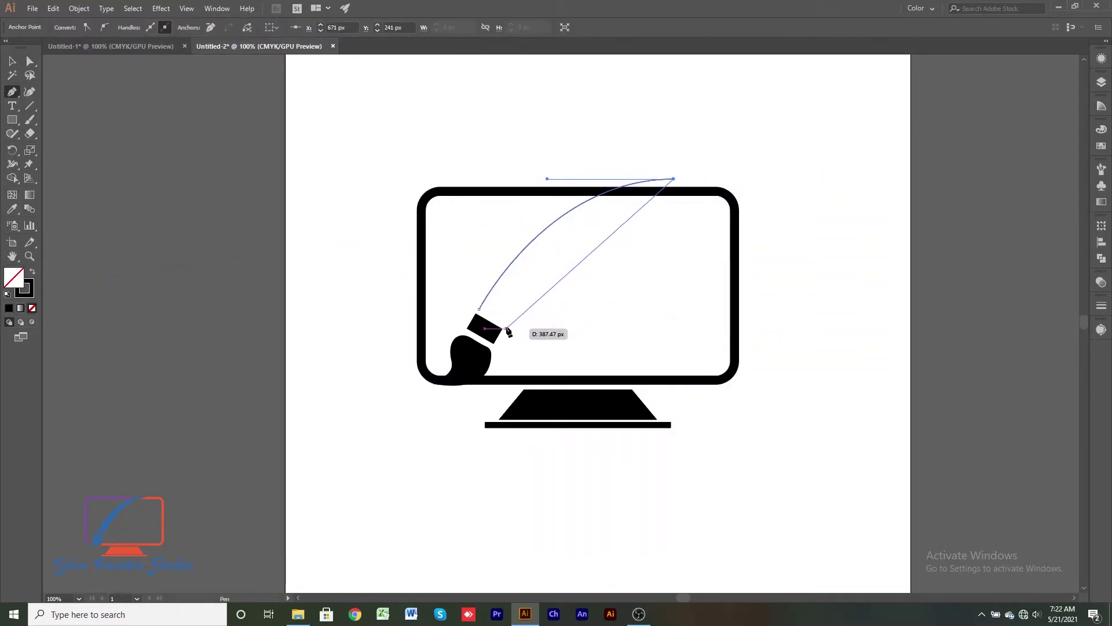
scroll(508, 332, up, 1)
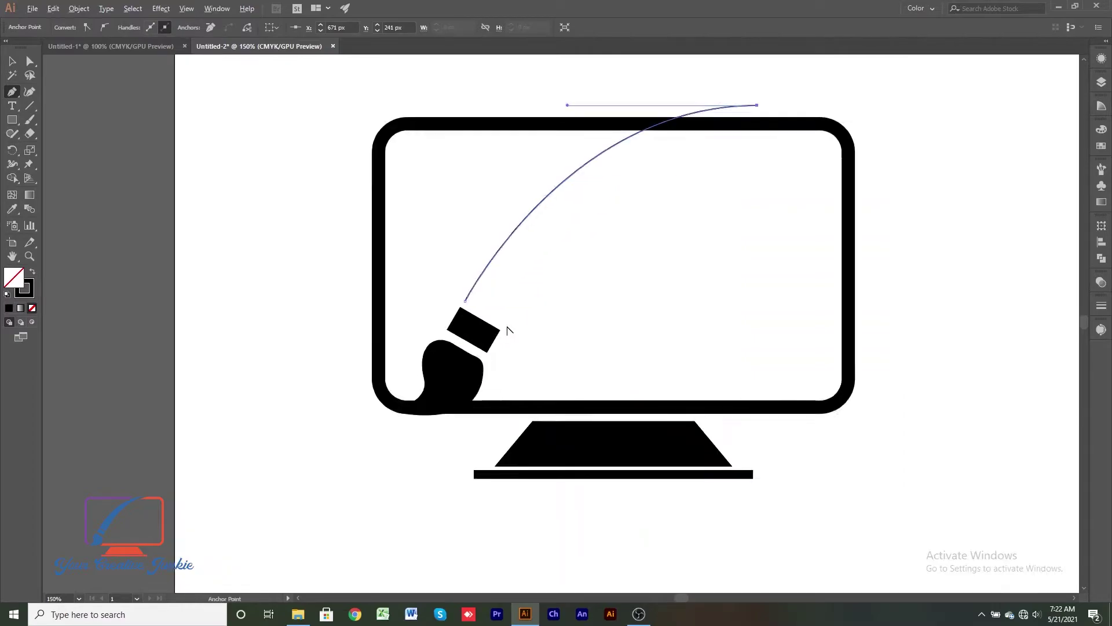
scroll(507, 330, up, 1)
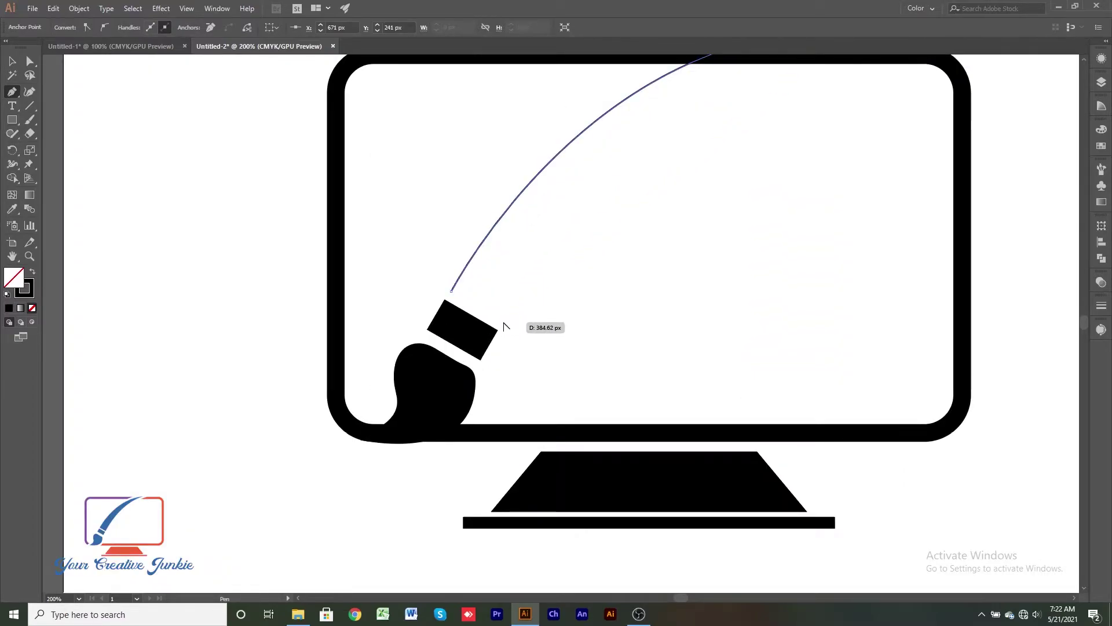
scroll(506, 327, down, 2)
mouse_move(503, 322)
mouse_down()
mouse_move(468, 405)
mouse_move(418, 458)
mouse_move(449, 471)
mouse_move(453, 452)
mouse_move(506, 449)
mouse_move(478, 432)
mouse_move(472, 460)
mouse_move(451, 465)
mouse_move(484, 417)
mouse_move(494, 426)
mouse_move(470, 408)
mouse_move(422, 446)
mouse_move(429, 458)
mouse_move(433, 443)
mouse_up()
Retract the new anchor's handle and move the handle's corner anchor beside the ferrule.
alt+click(503, 322)
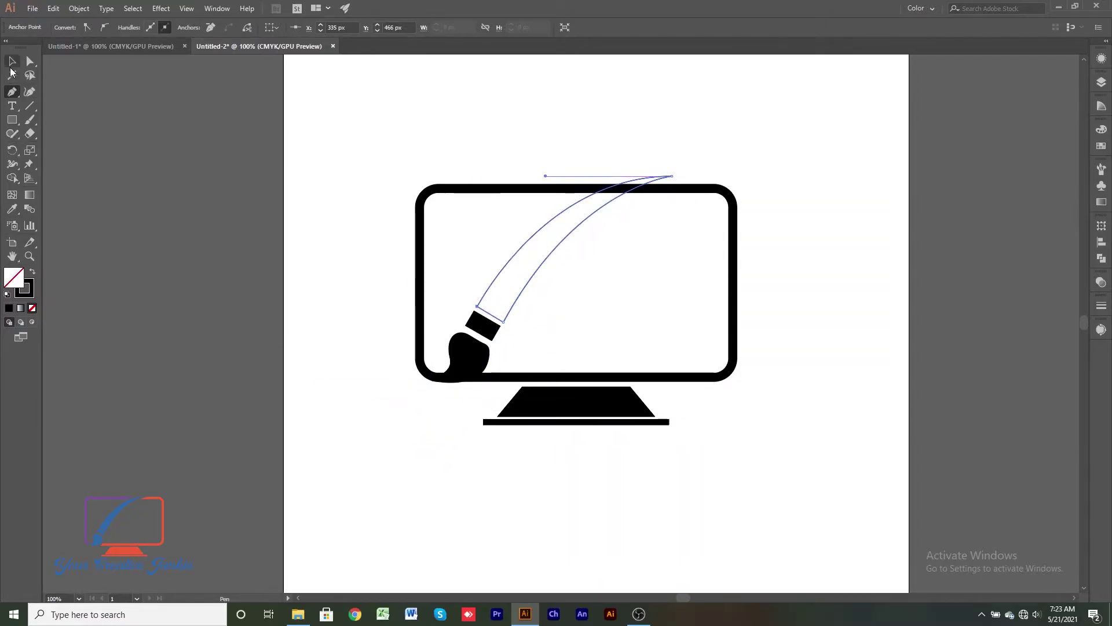
click(12, 62)
click(342, 340)
click(30, 60)
scroll(513, 324, up, 3)
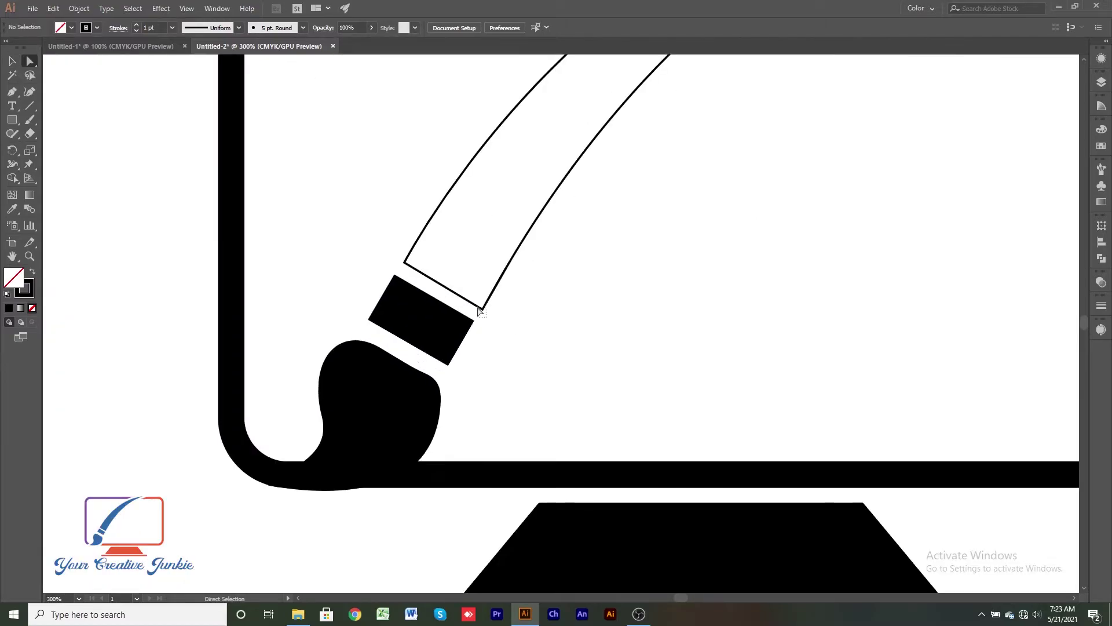
drag(483, 310, 485, 305)
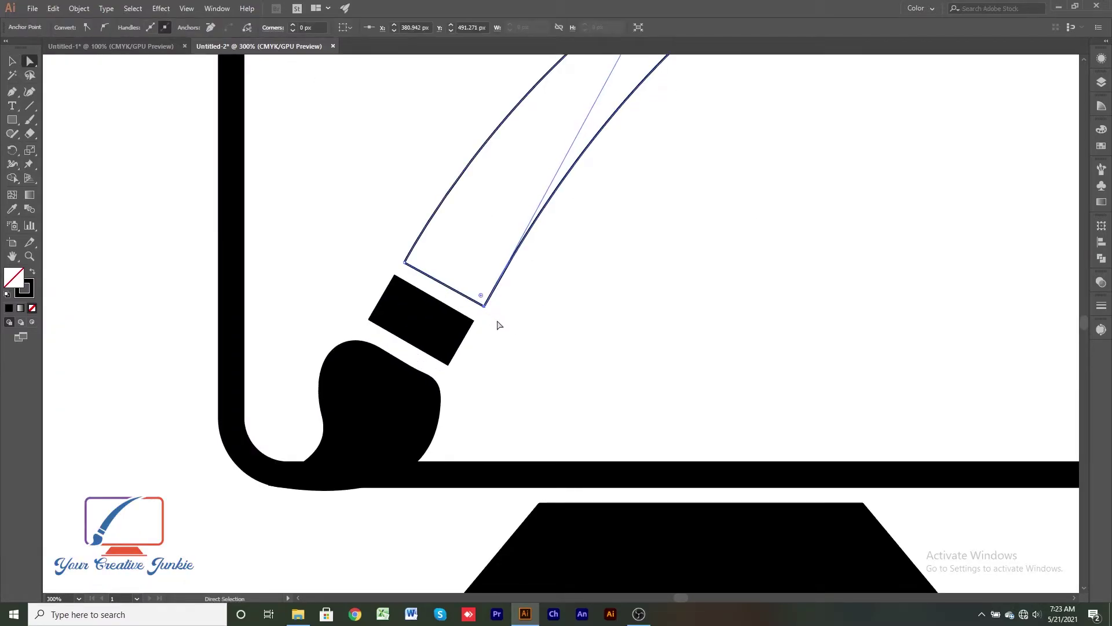
click(508, 346)
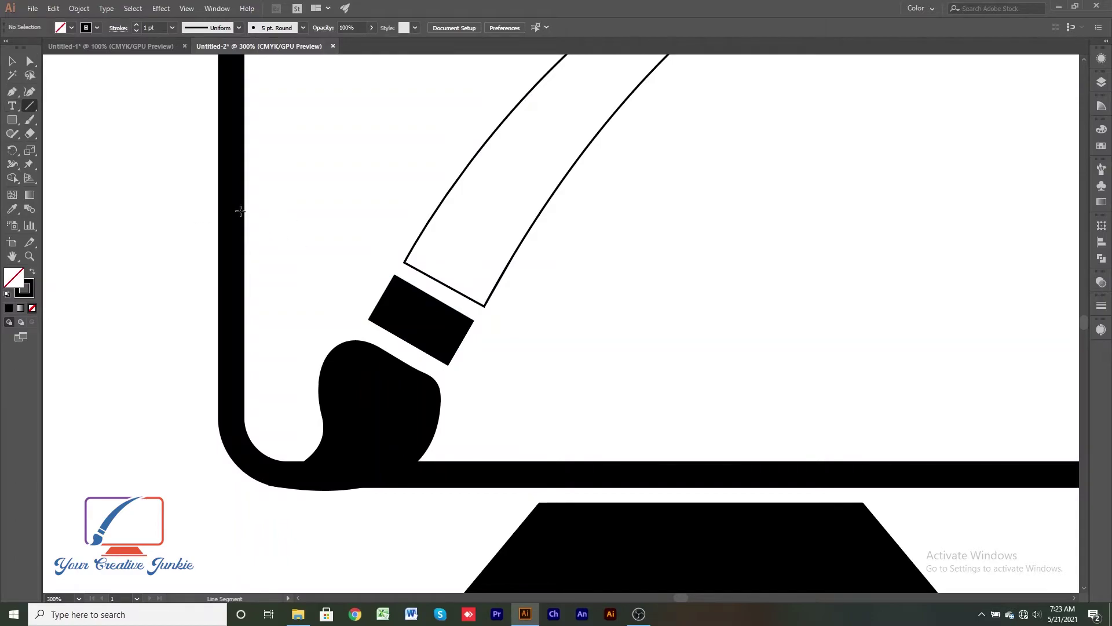
Shift the handle path slightly down-left and nudge its corner anchor onto the ferrule edge.
key(v)
drag(436, 286, 430, 306)
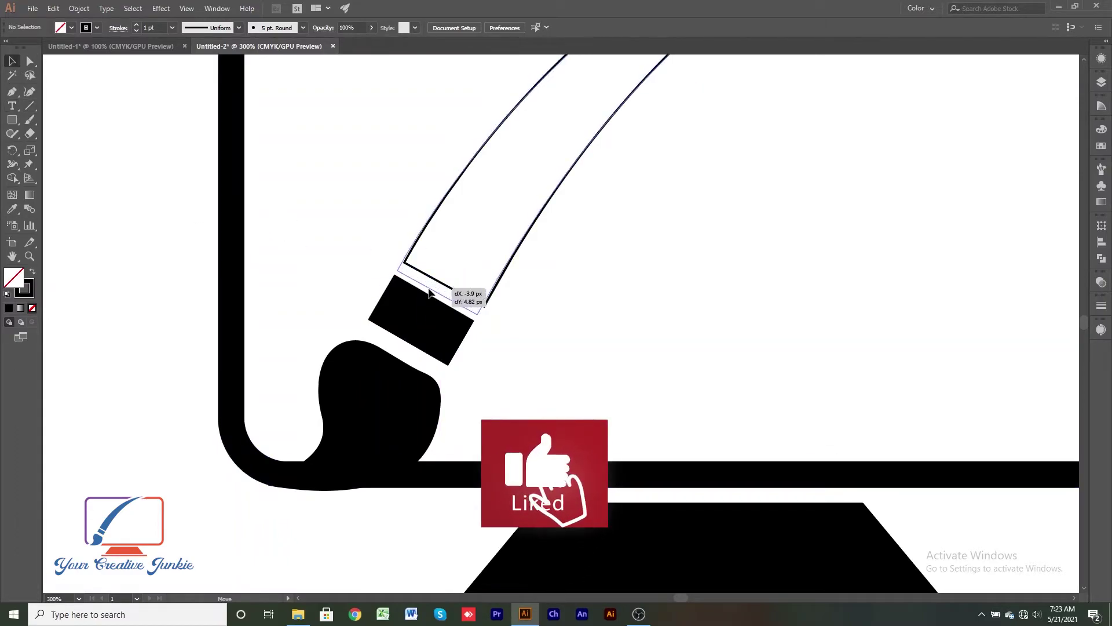
scroll(425, 282, up, 3)
scroll(424, 282, up, 4)
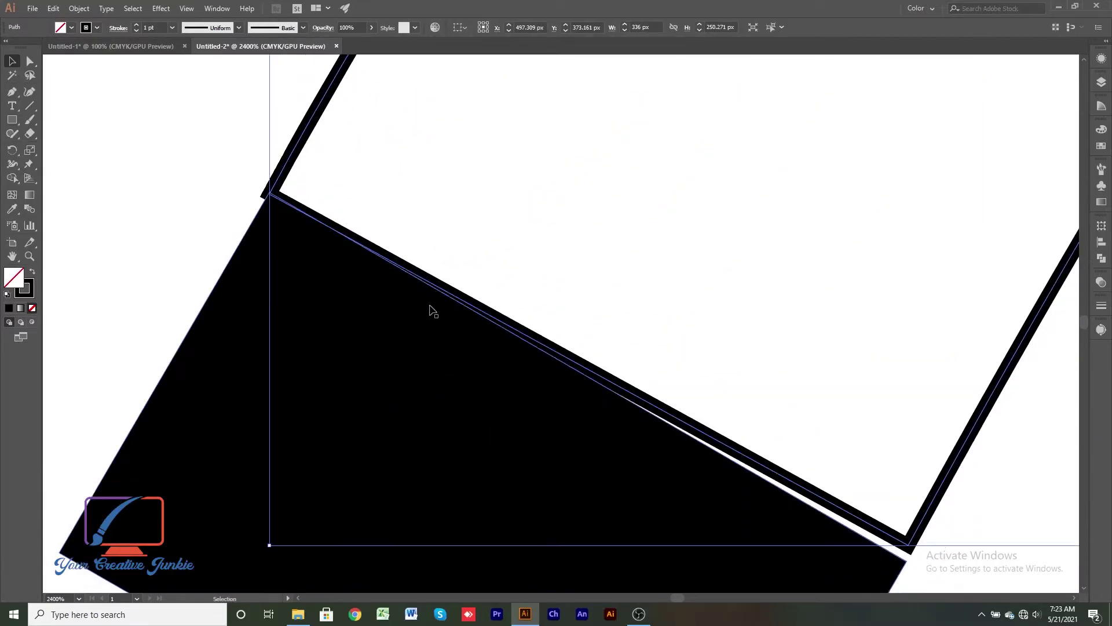
scroll(433, 311, down, 2)
key(a)
drag(909, 493, 902, 507)
scroll(902, 507, up, 5)
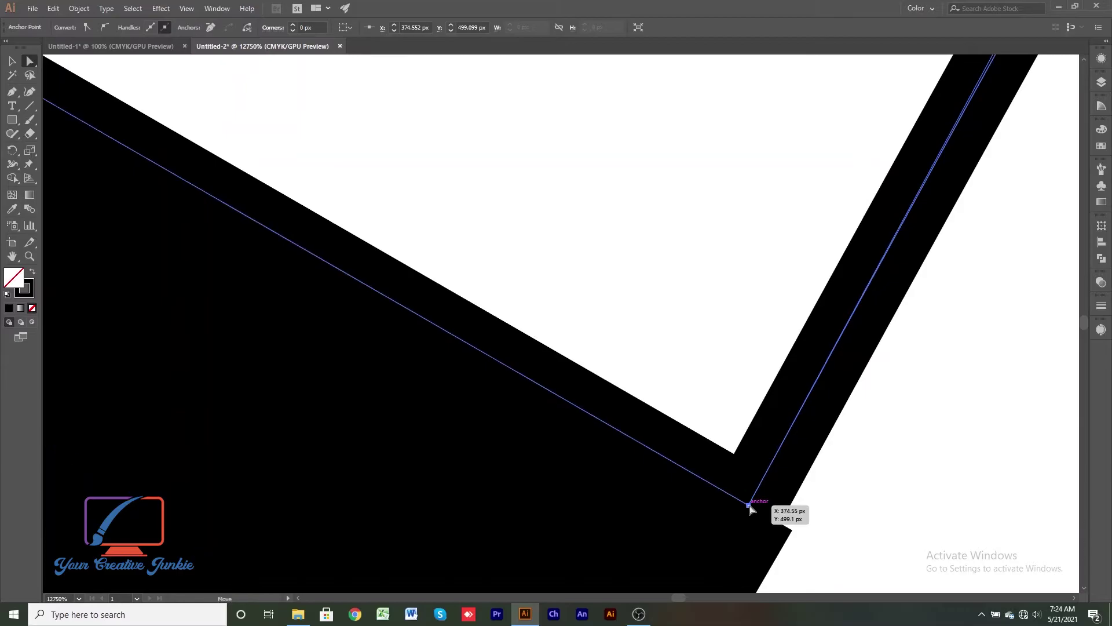
drag(750, 509, 794, 530)
scroll(800, 527, down, 4)
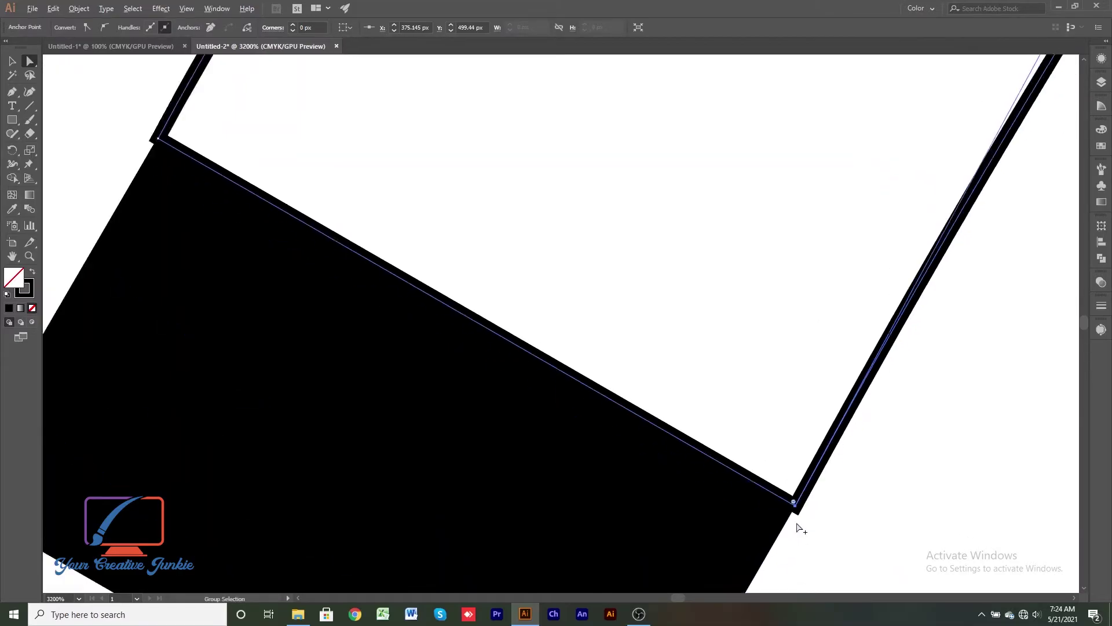
scroll(477, 323, up, 5)
Align the ferrule's upper-left corner and raise its top edge to meet the handle.
click(536, 342)
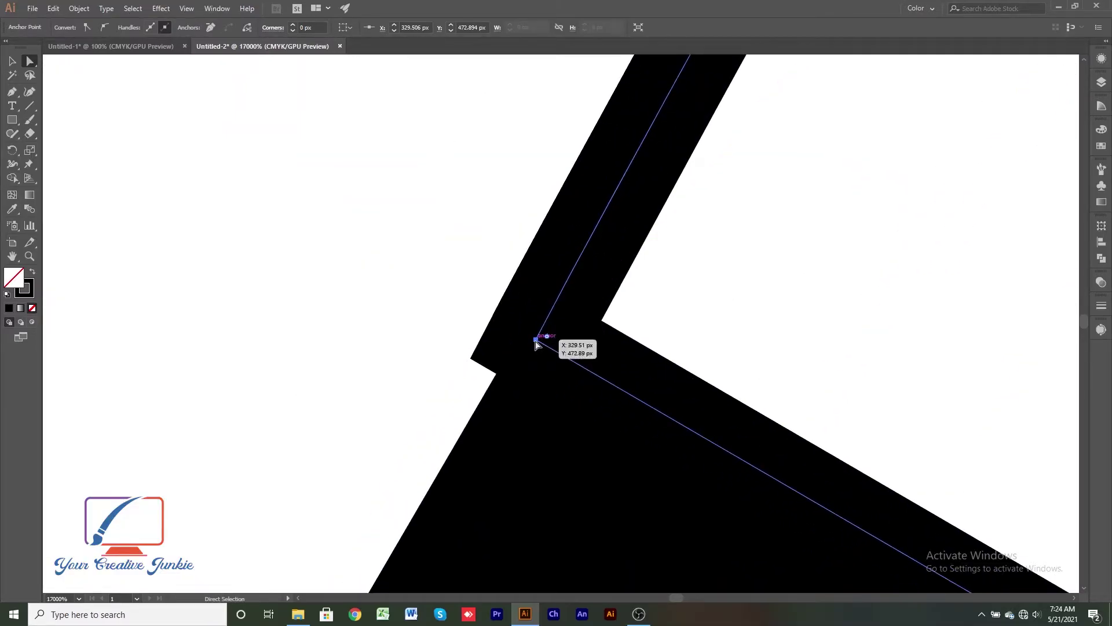
drag(536, 342, 515, 349)
scroll(521, 351, down, 8)
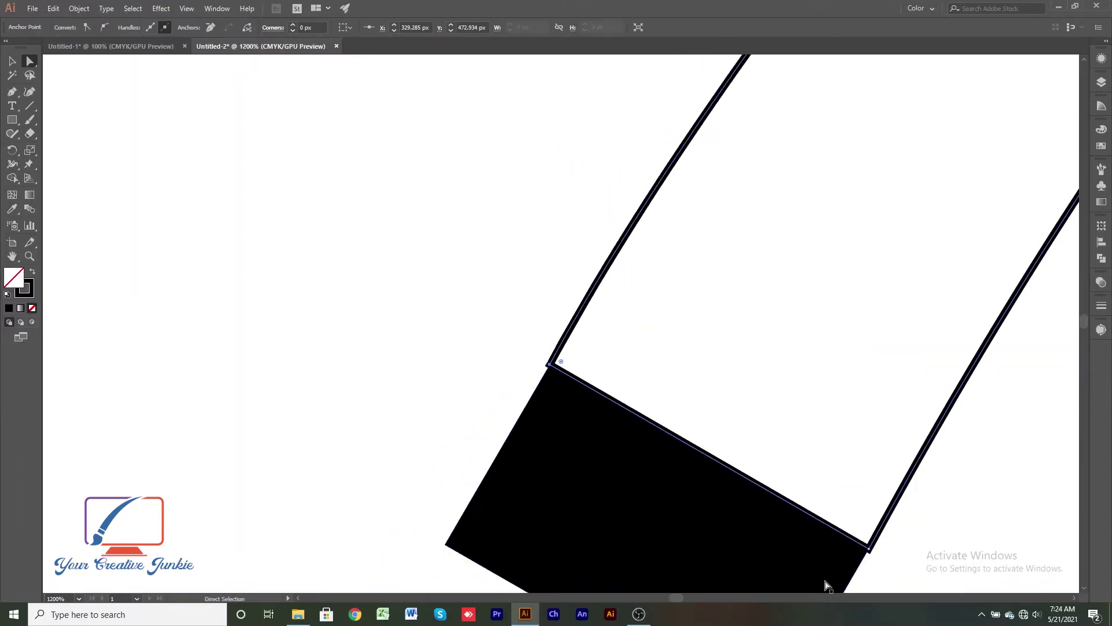
scroll(521, 368, down, 3)
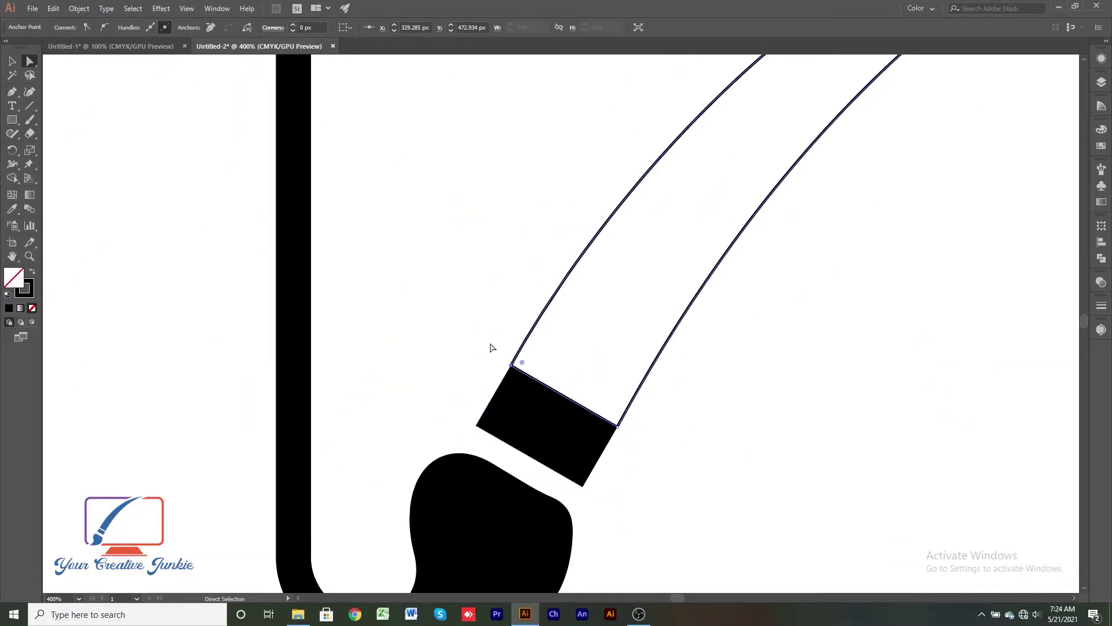
scroll(516, 365, up, 2)
scroll(490, 342, up, 2)
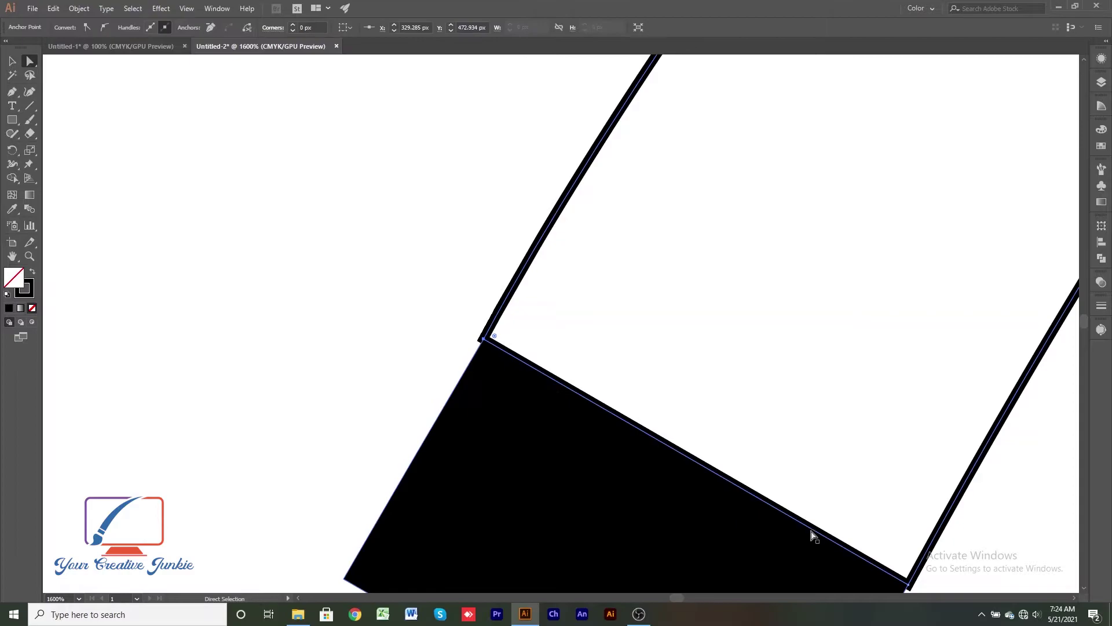
shift+click(907, 584)
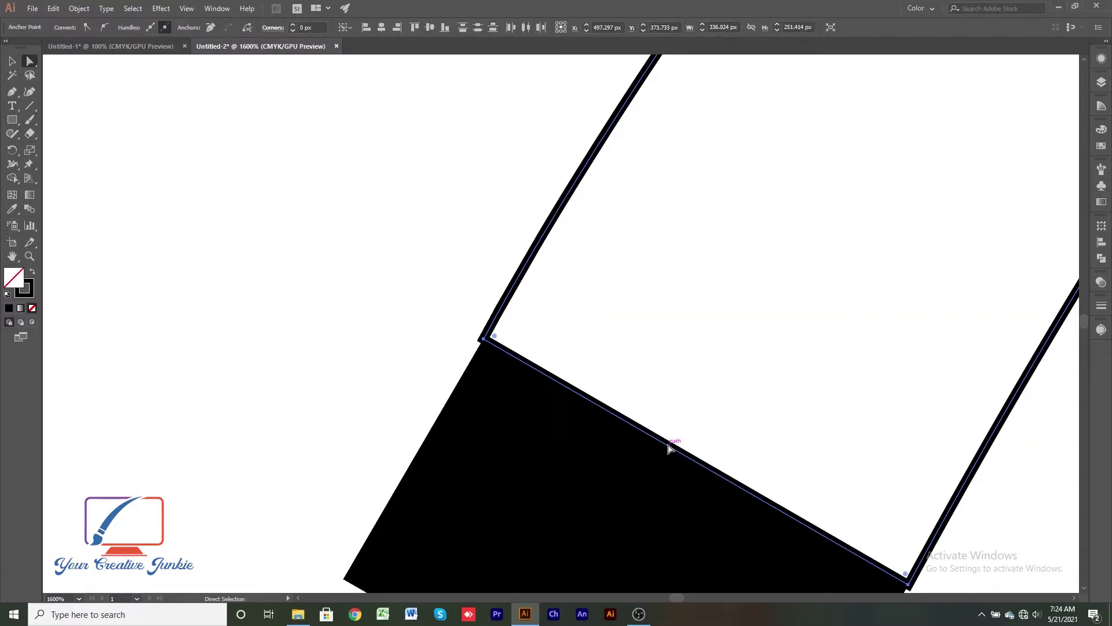
drag(668, 448, 673, 439)
scroll(634, 426, down, 3)
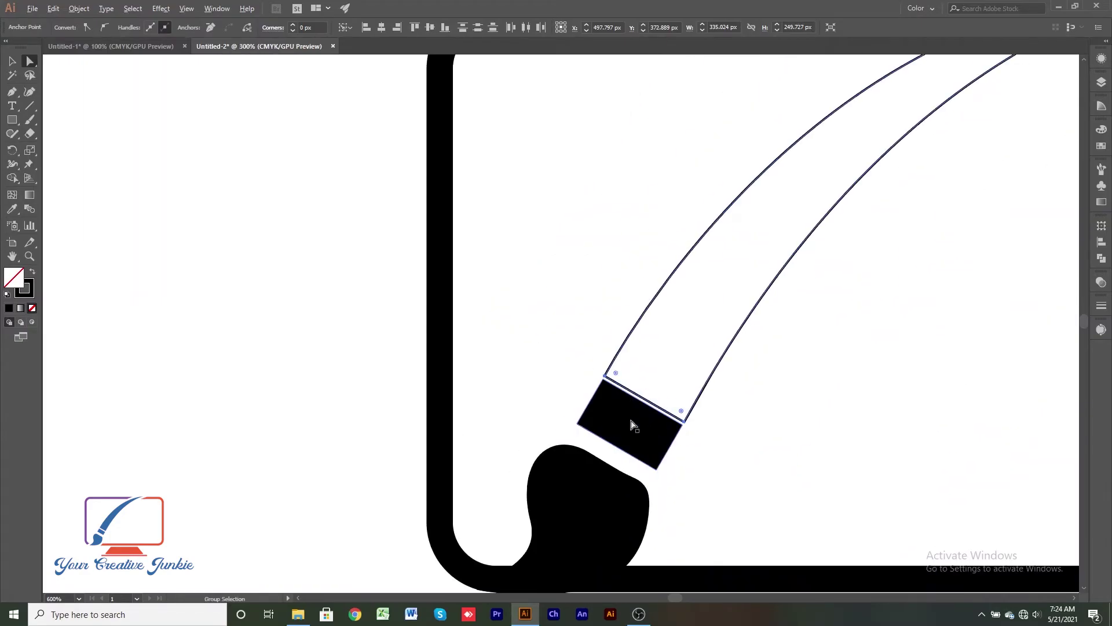
scroll(633, 426, down, 1)
scroll(435, 442, down, 3)
Fill the brush handle black by eyedropping the black artwork.
key(v)
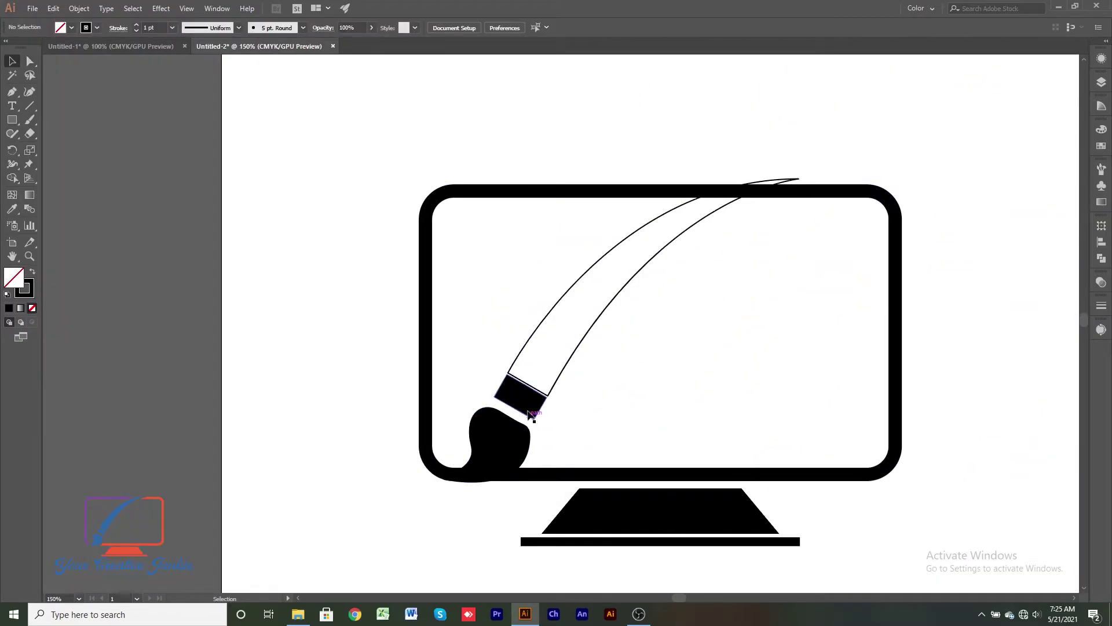
click(537, 327)
key(i)
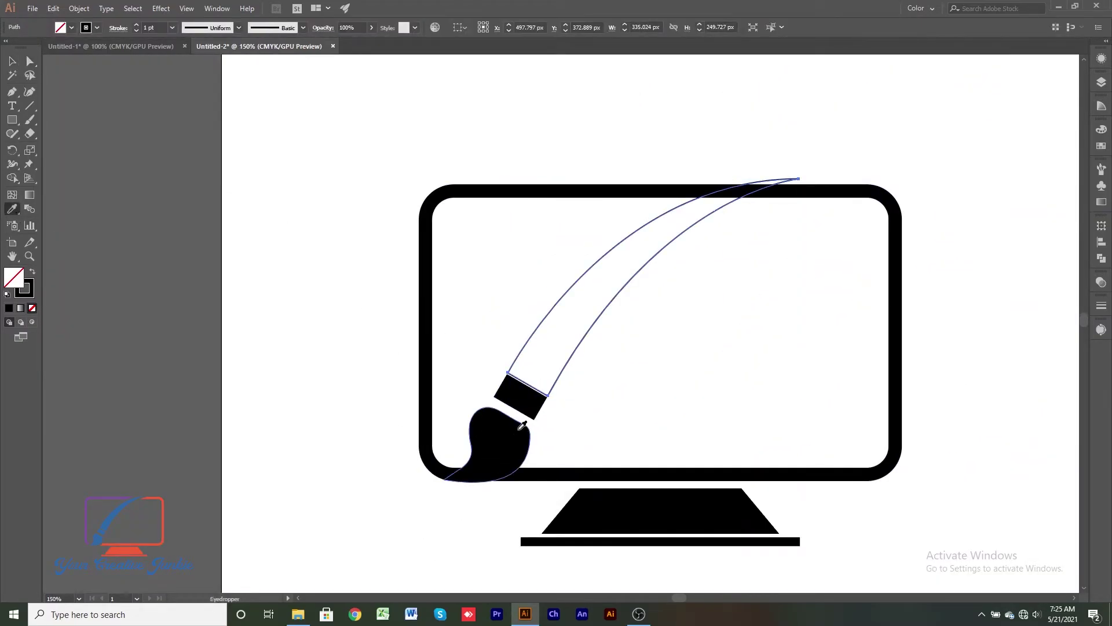
click(521, 426)
key(v)
click(281, 249)
Give the brush handle a white 5 pt outline.
scroll(682, 369, down, 1)
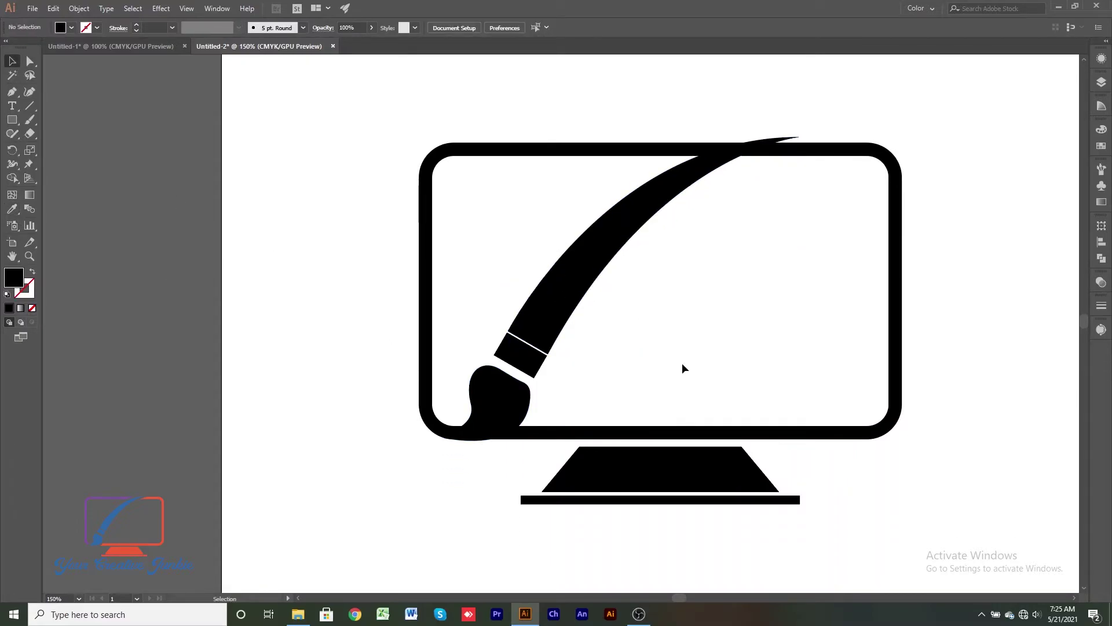
scroll(674, 360, down, 1)
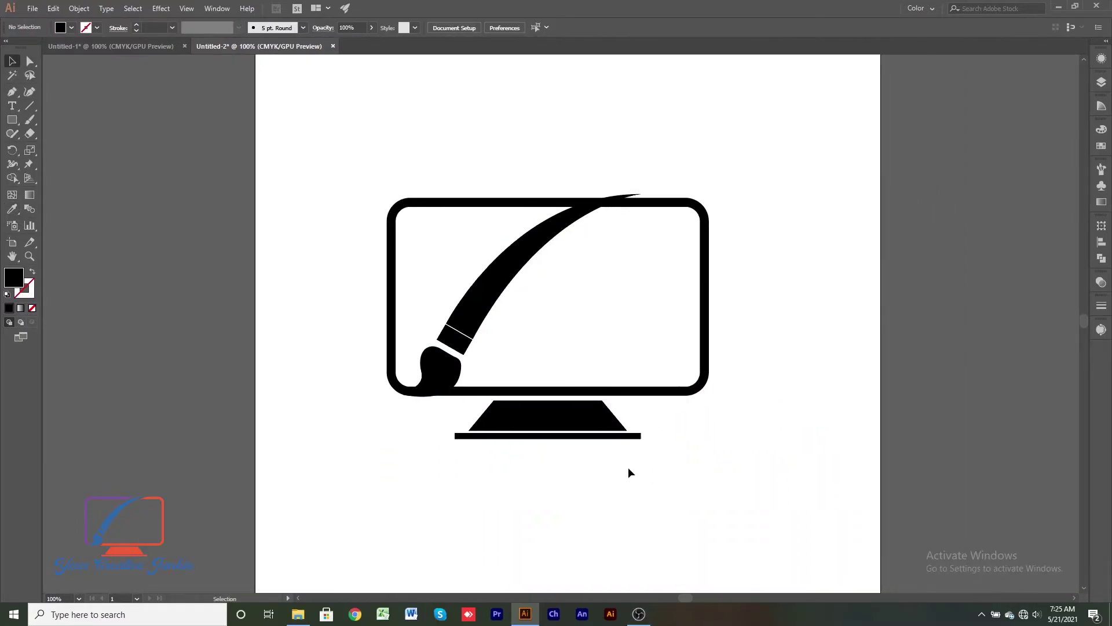
scroll(594, 471, down, 1)
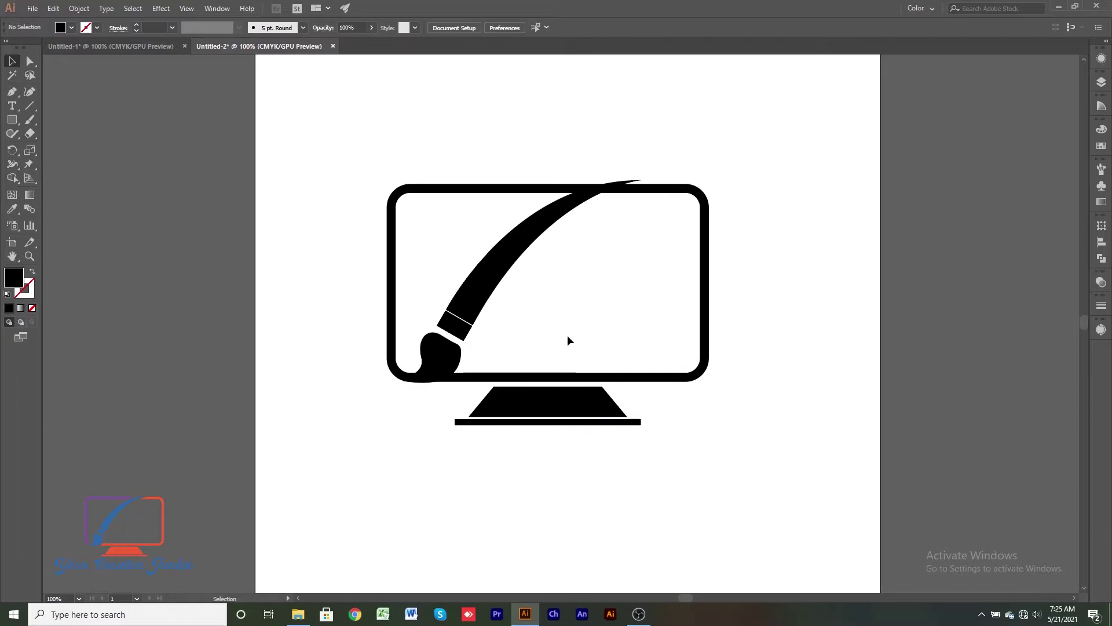
click(554, 227)
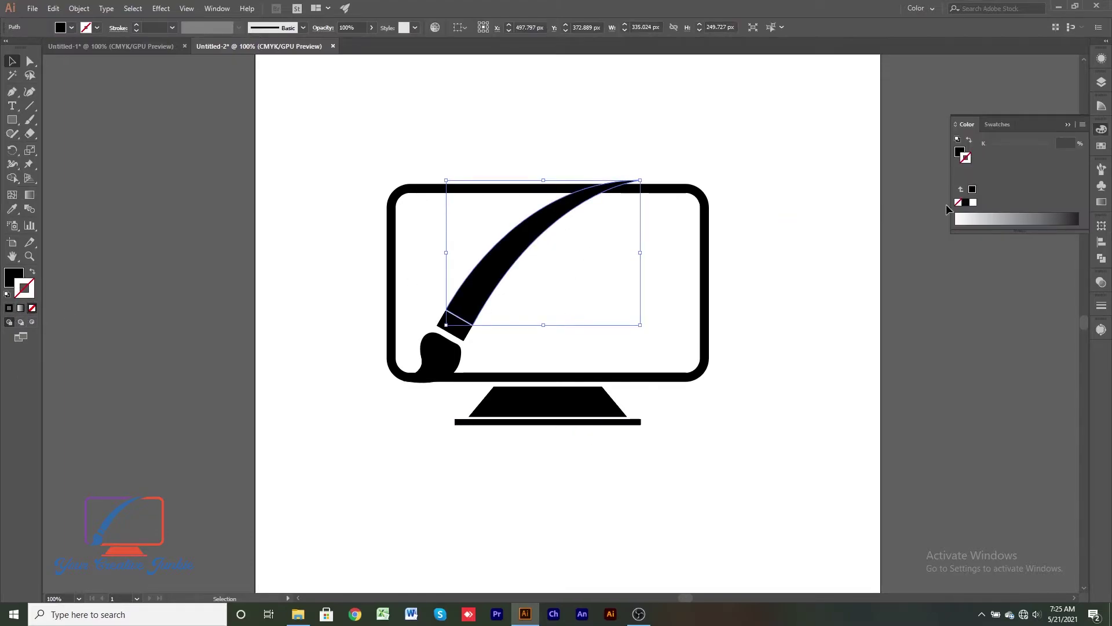
click(973, 202)
click(137, 25)
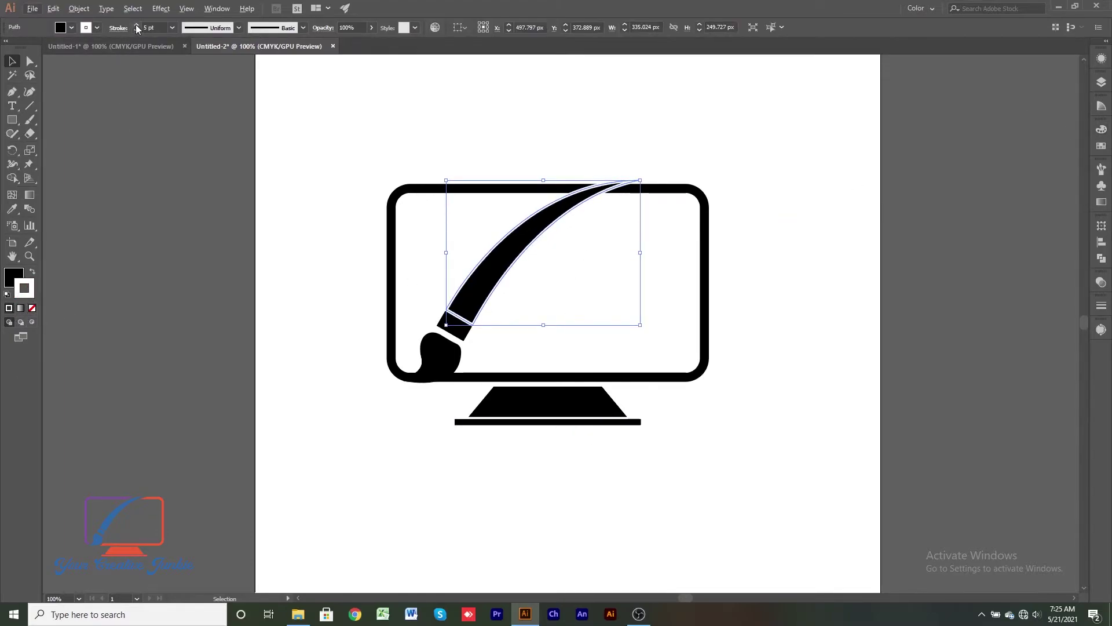
Give the brush tip group a white 5 pt outline.
click(440, 351)
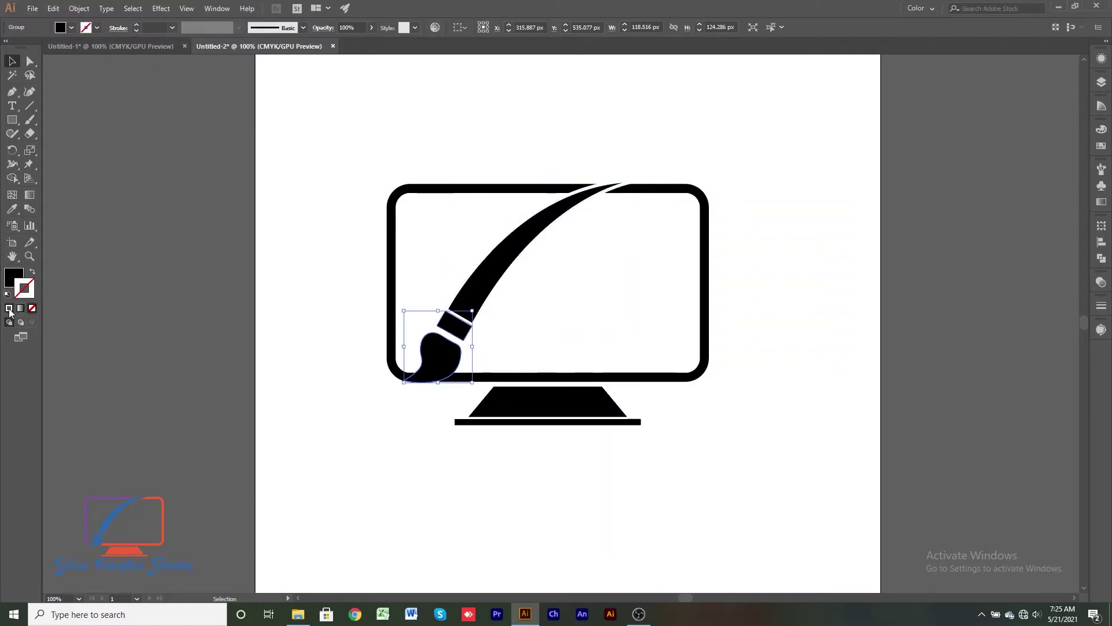
click(1101, 128)
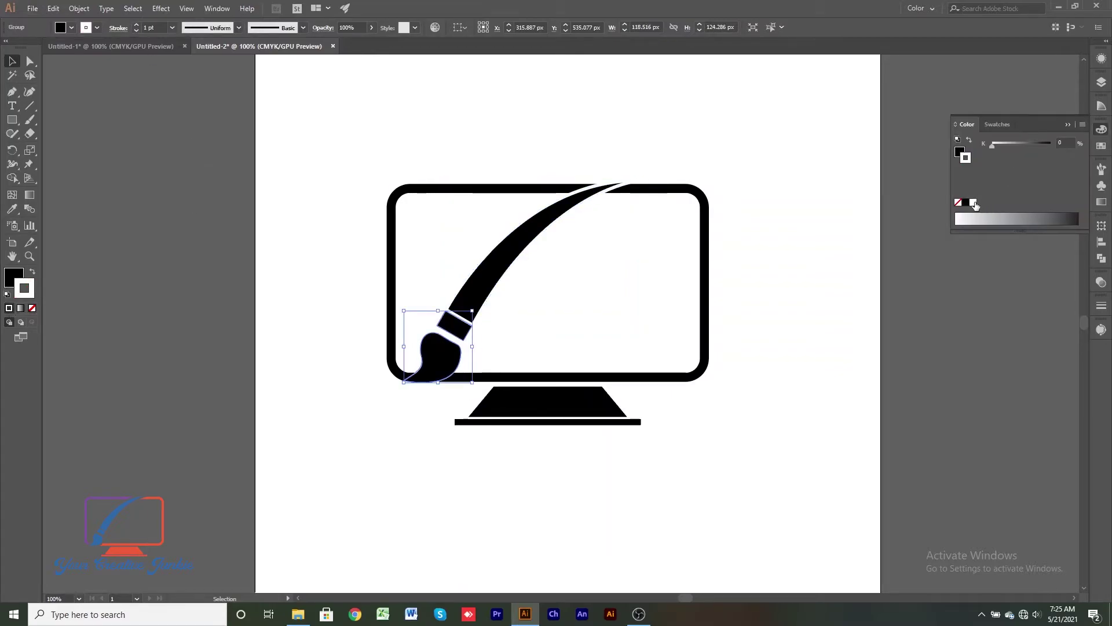
click(1069, 128)
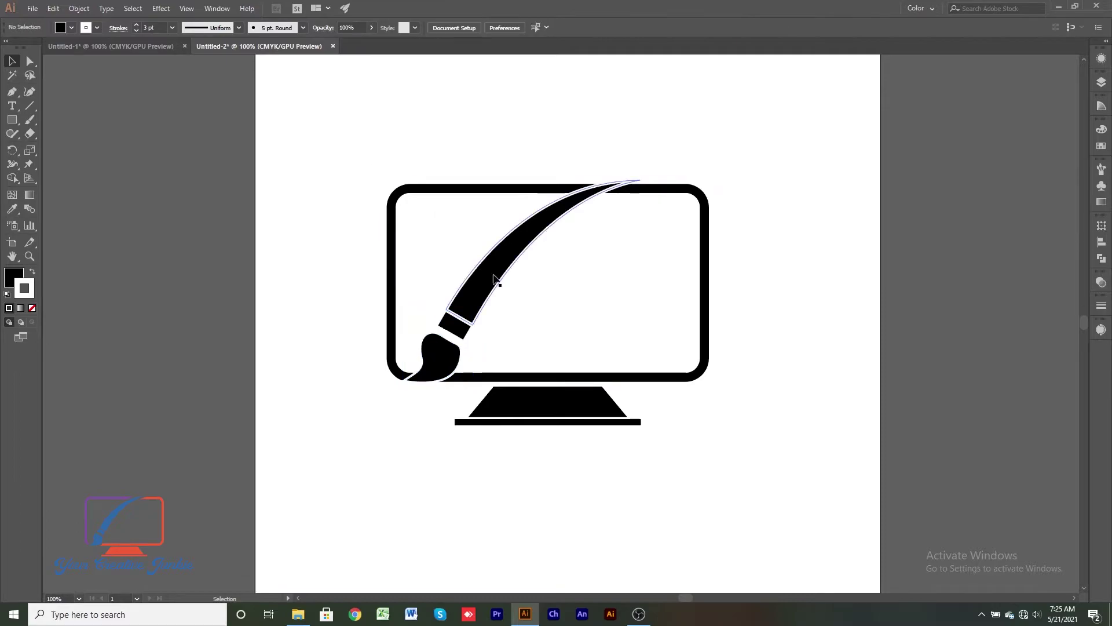
click(137, 25)
click(137, 25)
click(282, 170)
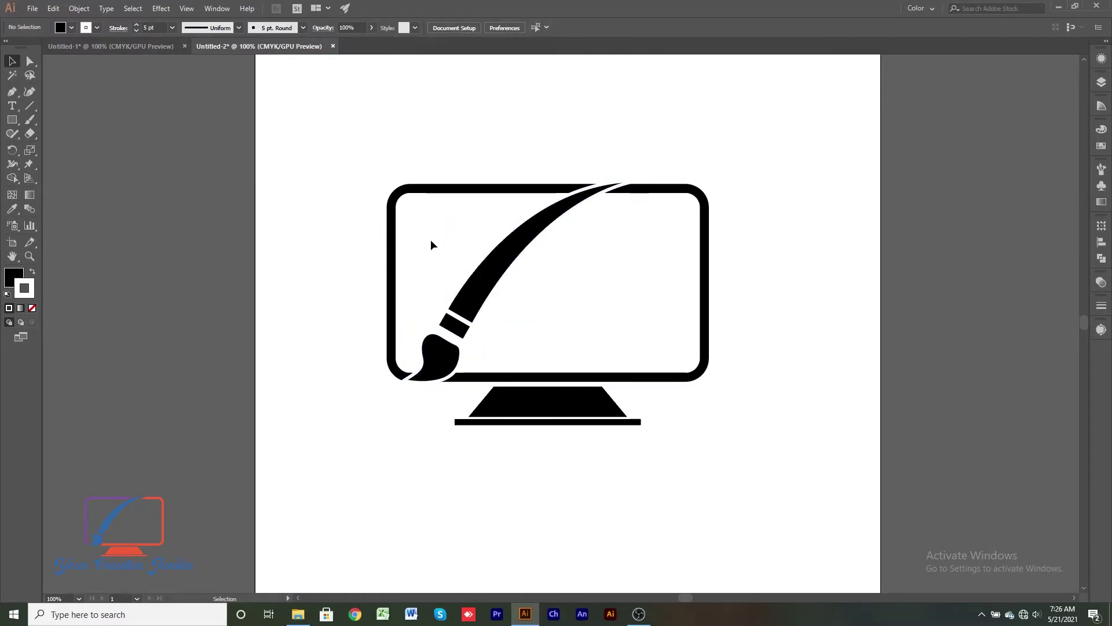
Expand the brush handle's fill and stroke into solid shapes.
click(489, 267)
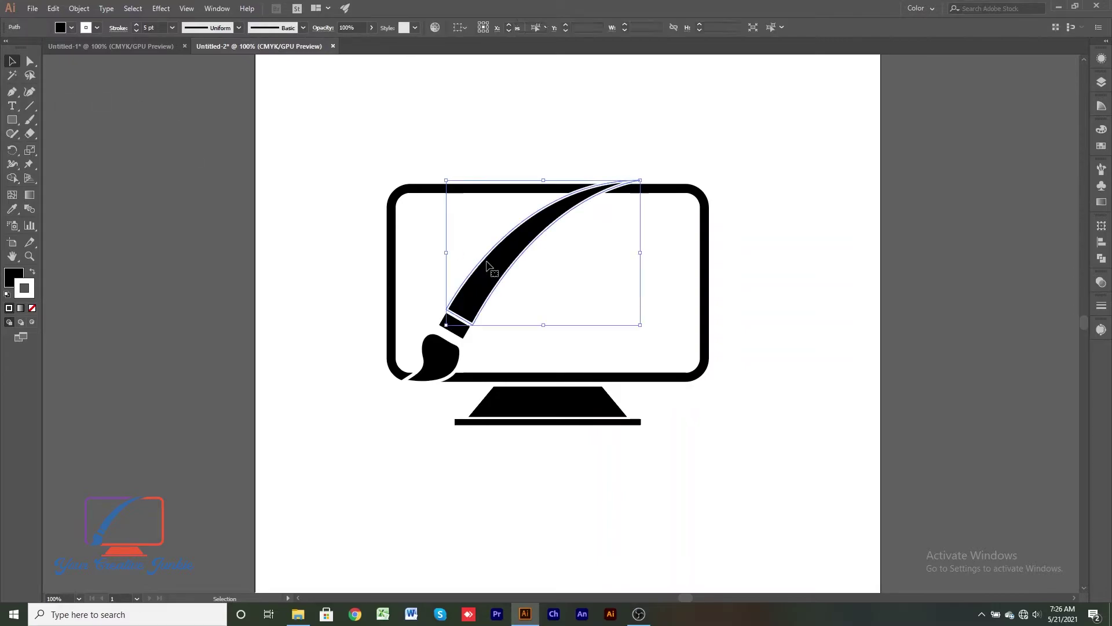
key(y)
scroll(693, 159, up, 5)
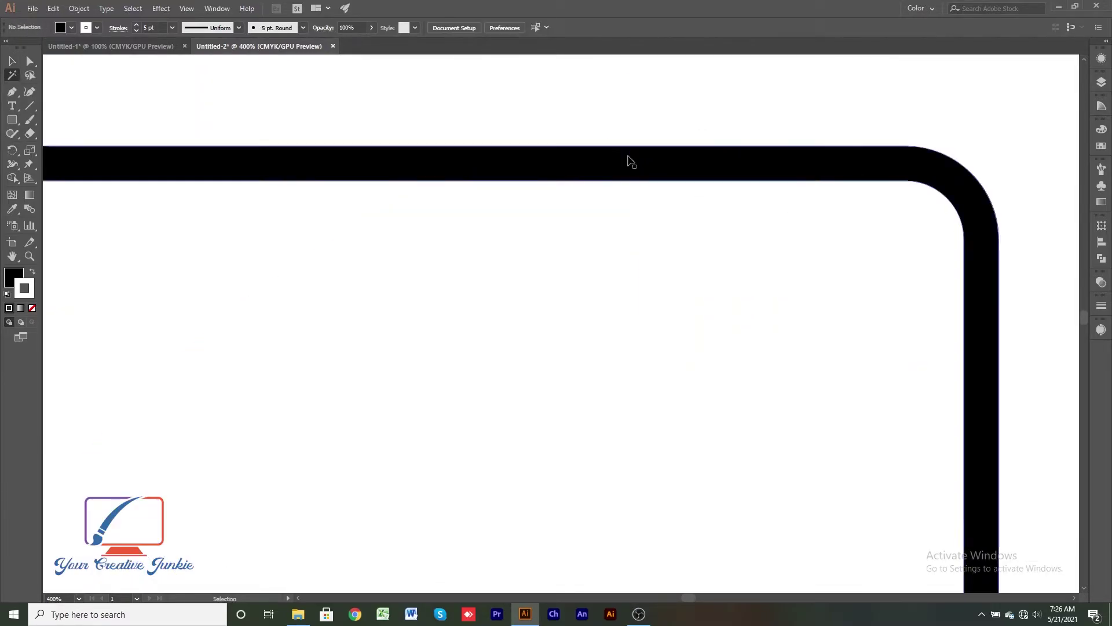
scroll(339, 195, down, 6)
key(v)
click(557, 268)
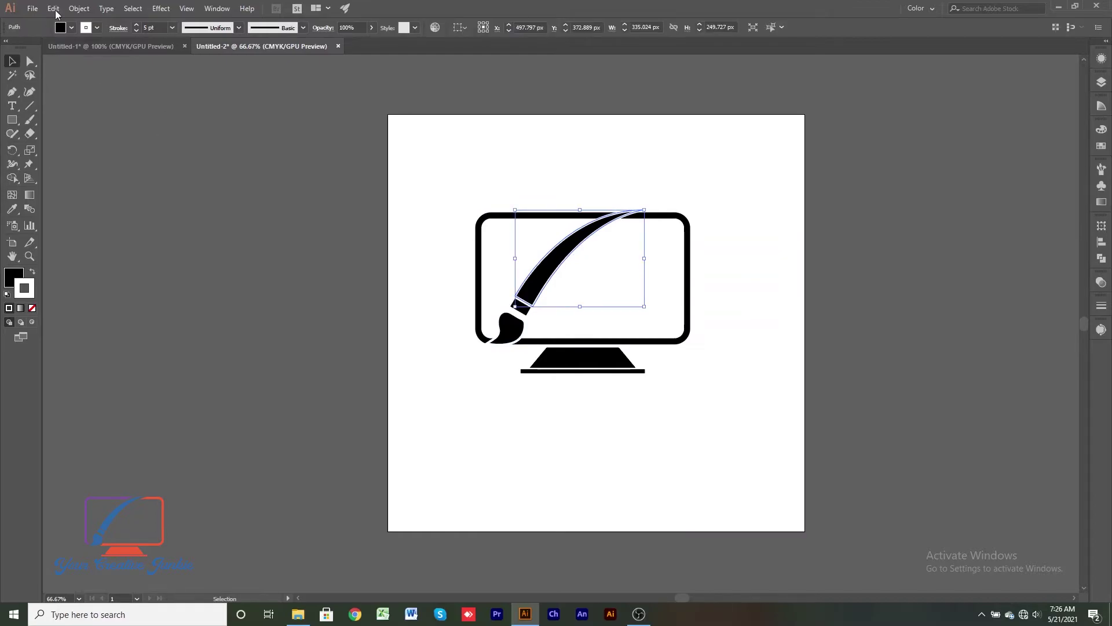
click(79, 8)
click(98, 132)
click(53, 170)
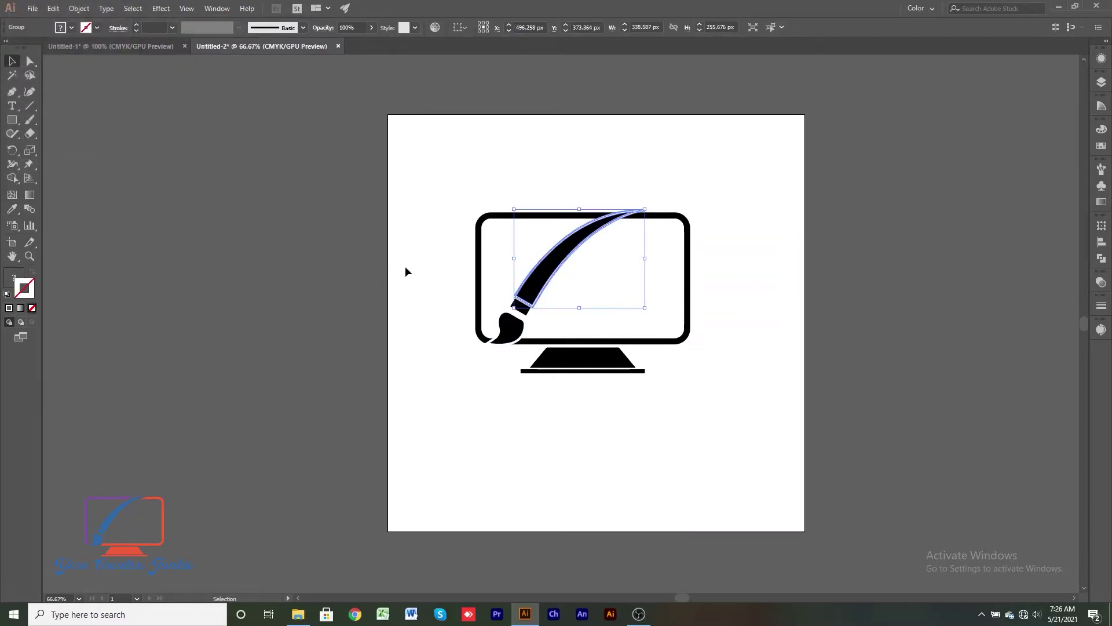
Expand the brush tip's fill and stroke into solid shapes.
click(405, 265)
click(531, 314)
click(79, 8)
click(98, 132)
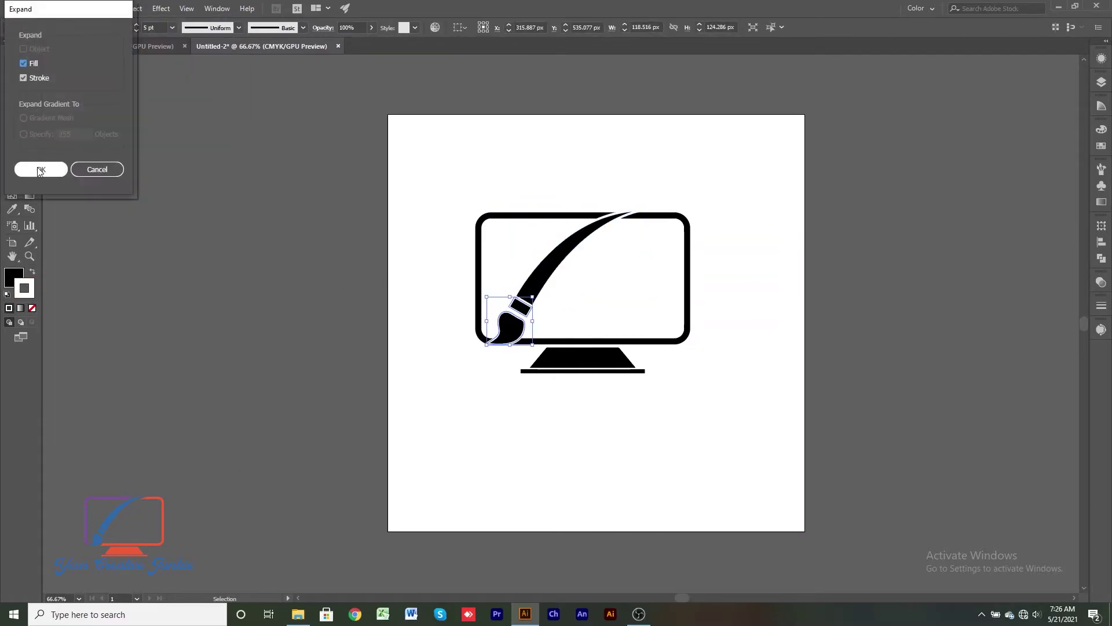
click(37, 169)
Reselect the expanded brush handle shapes, using same-colour selection.
scroll(610, 224, up, 2)
click(576, 231)
key(y)
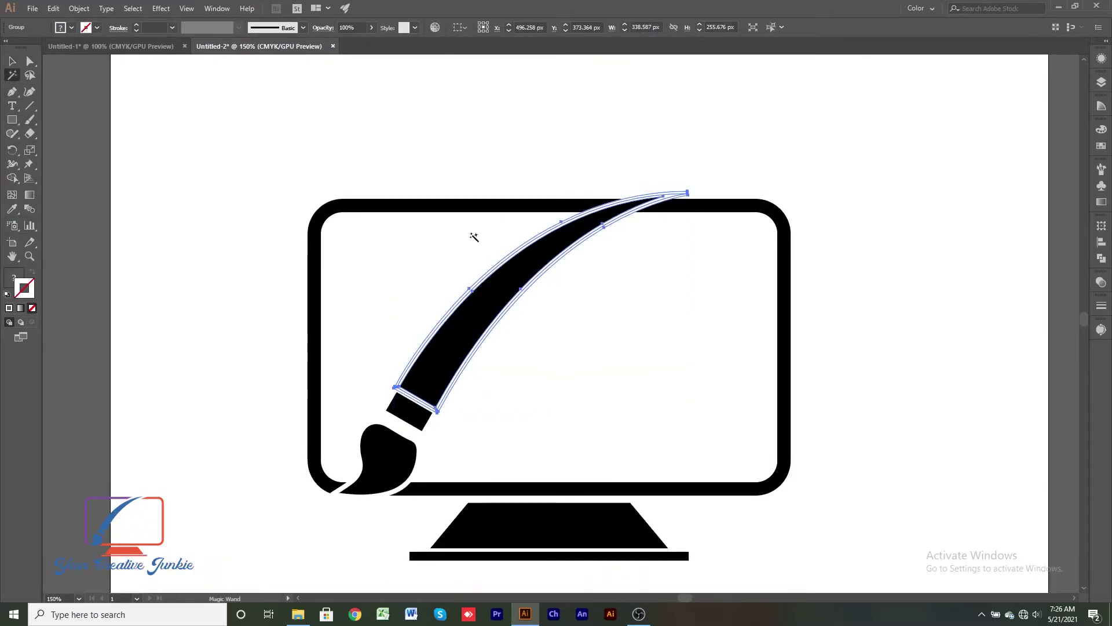
scroll(720, 151, up, 4)
click(720, 152)
scroll(720, 152, down, 4)
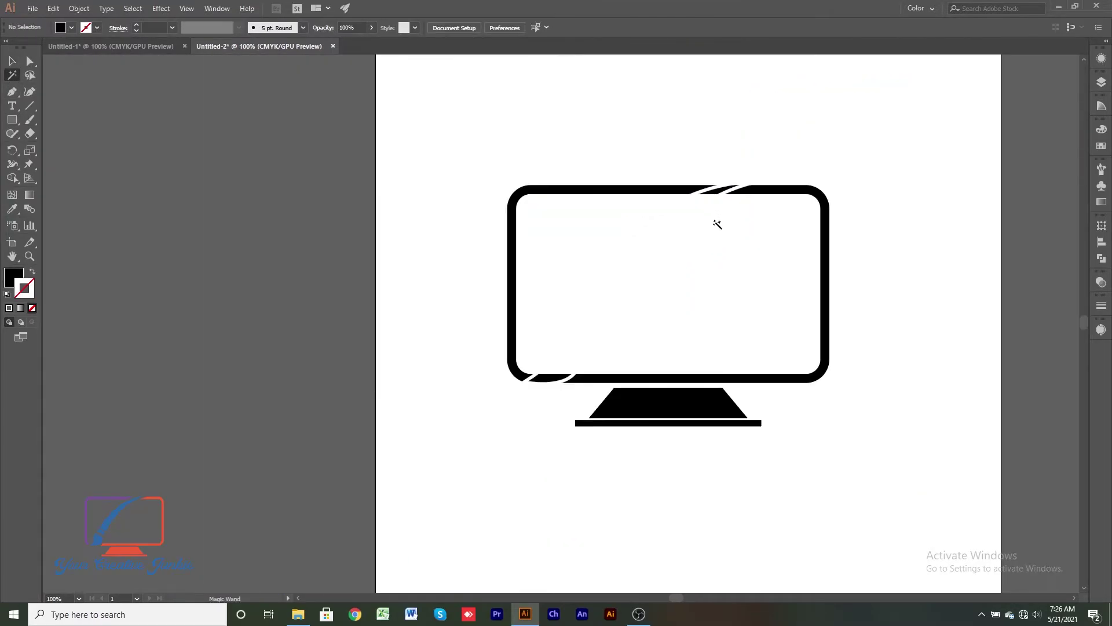
click(735, 235)
scroll(753, 156, up, 4)
scroll(752, 157, down, 4)
scroll(669, 249, down, 2)
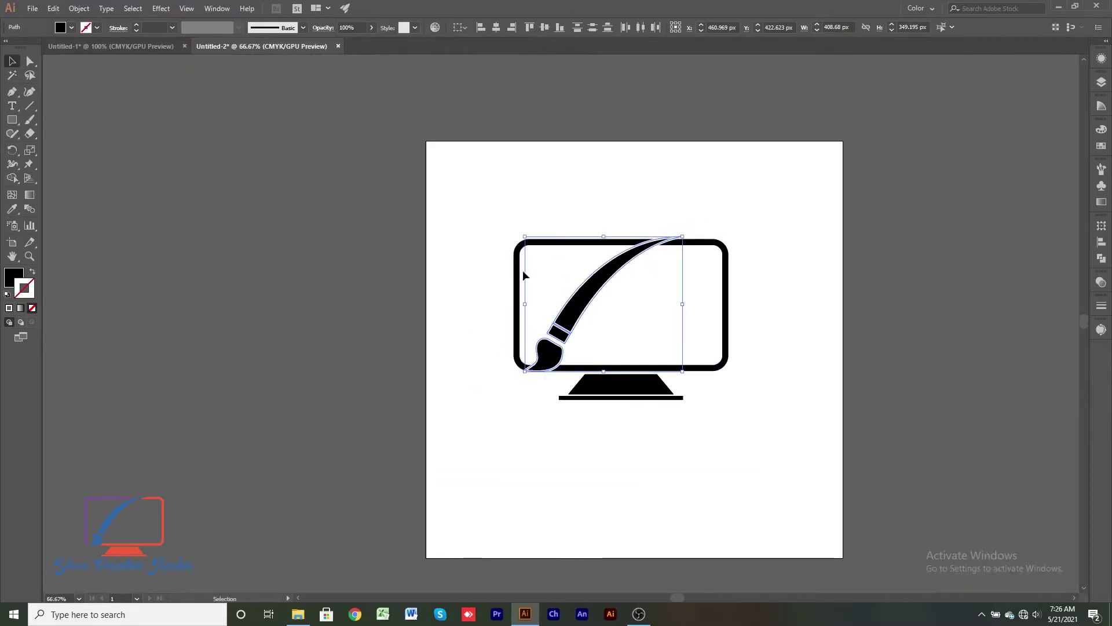
key(v)
drag(492, 216, 771, 369)
click(1101, 283)
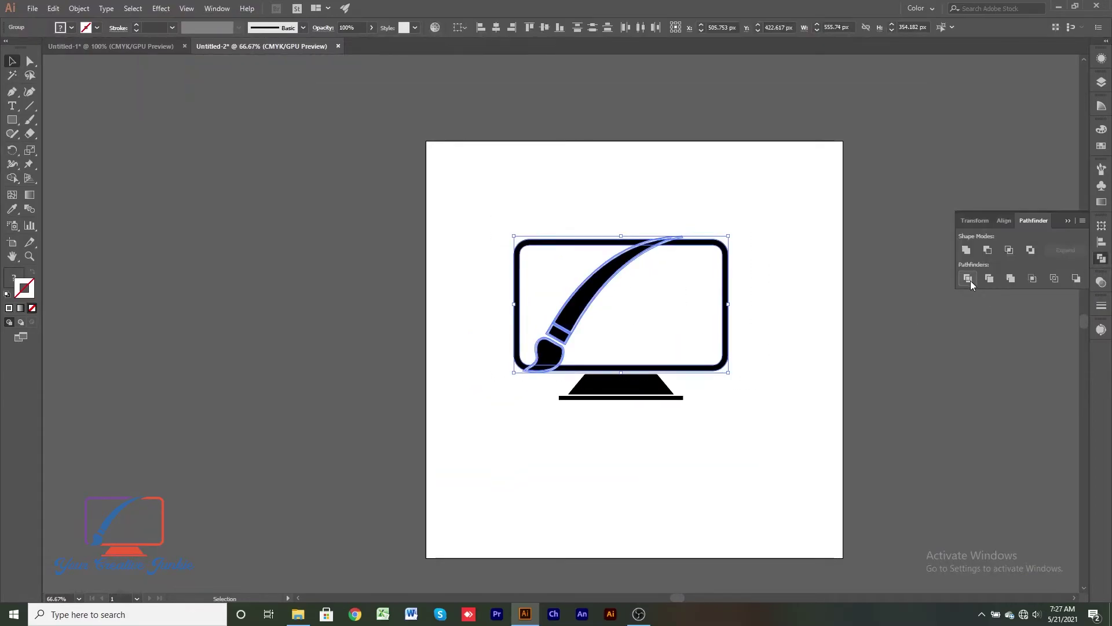
click(969, 280)
right_click(628, 286)
click(793, 287)
scroll(666, 249, up, 3)
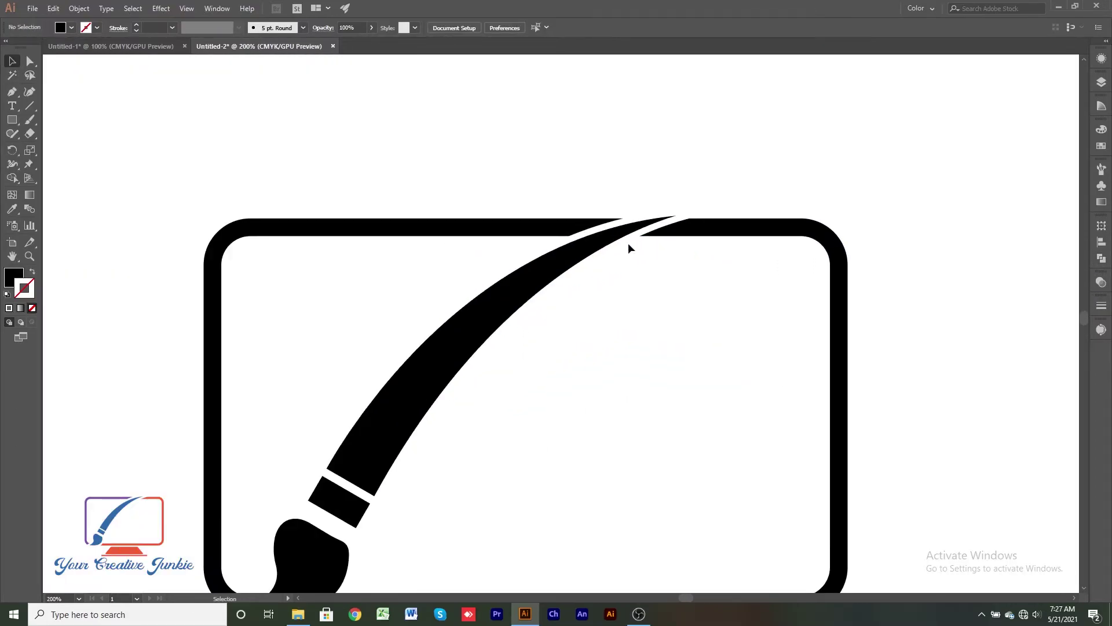
click(625, 245)
scroll(620, 294, down, 1)
scroll(620, 294, down, 1)
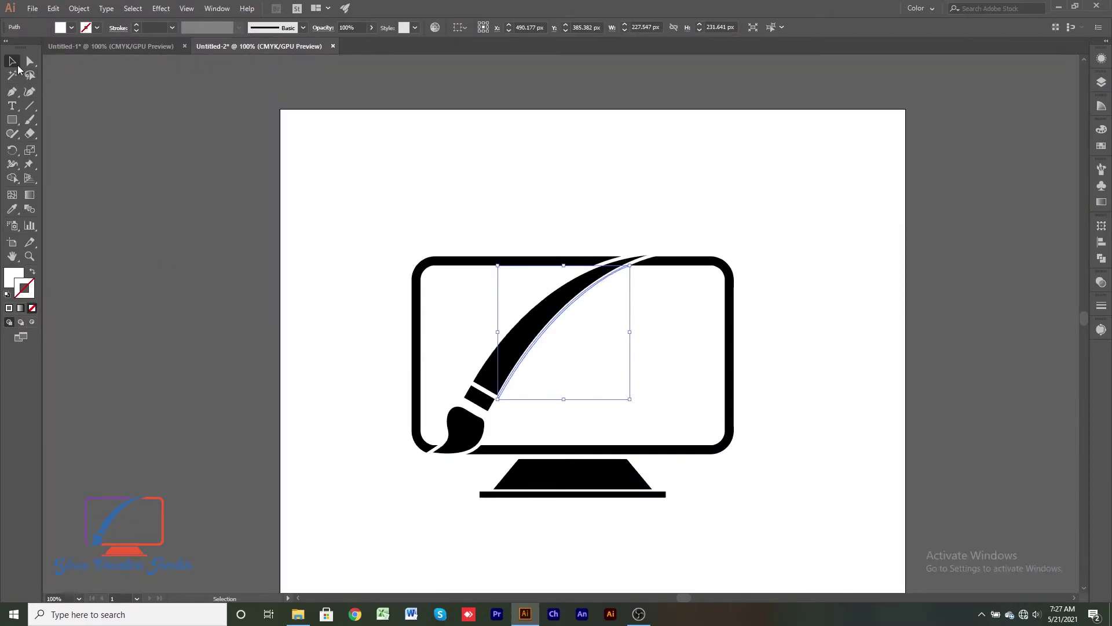
mouse_move(374, 211)
mouse_down()
mouse_move(756, 479)
mouse_move(748, 503)
mouse_up()
key(y)
scroll(615, 269, up, 7)
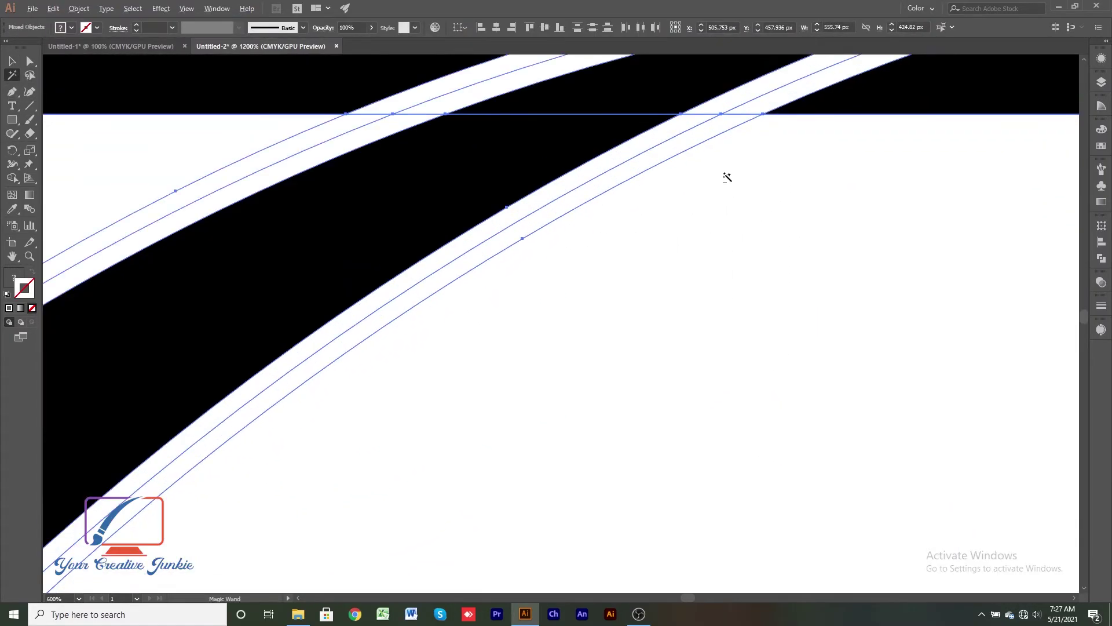
scroll(770, 104, down, 6)
scroll(693, 286, down, 2)
click(693, 285)
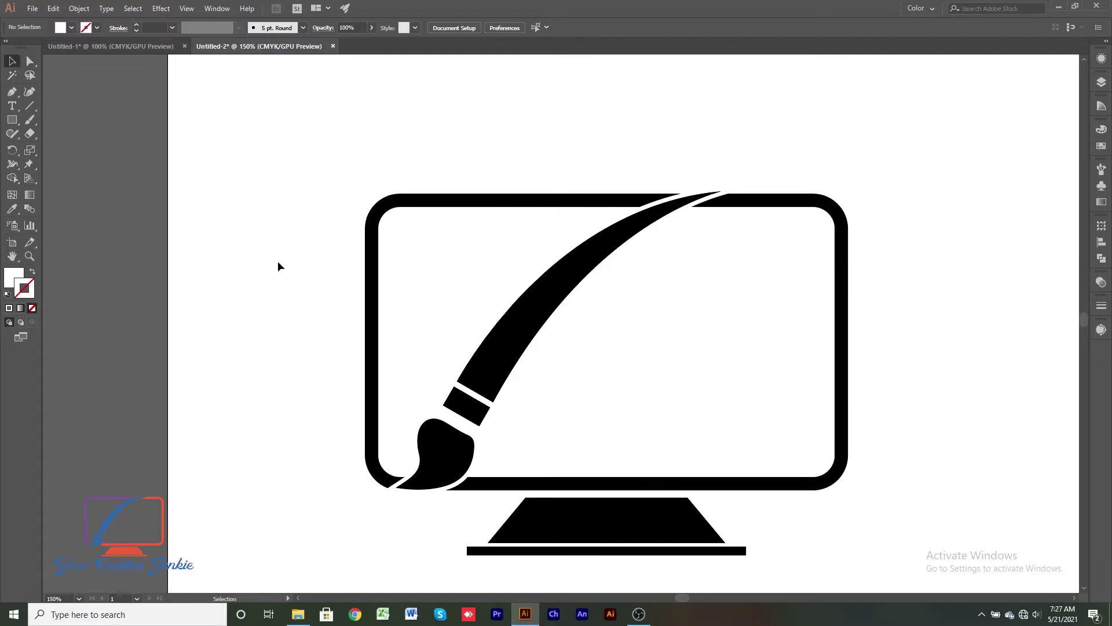
scroll(278, 266, down, 2)
drag(414, 281, 787, 268)
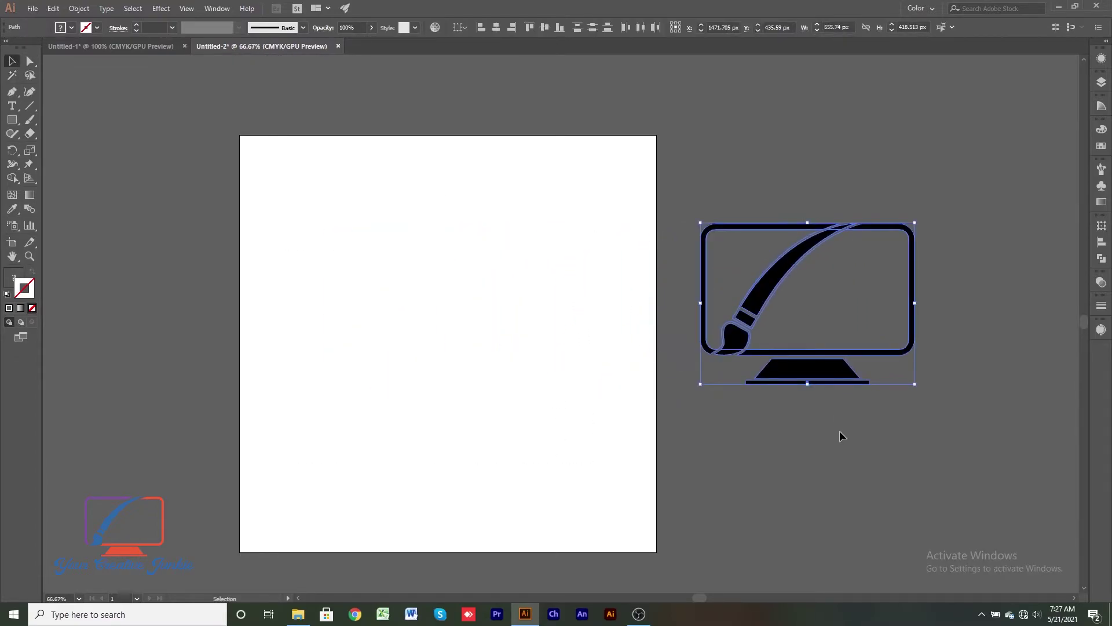
click(840, 432)
key(ctrl+z)
click(601, 342)
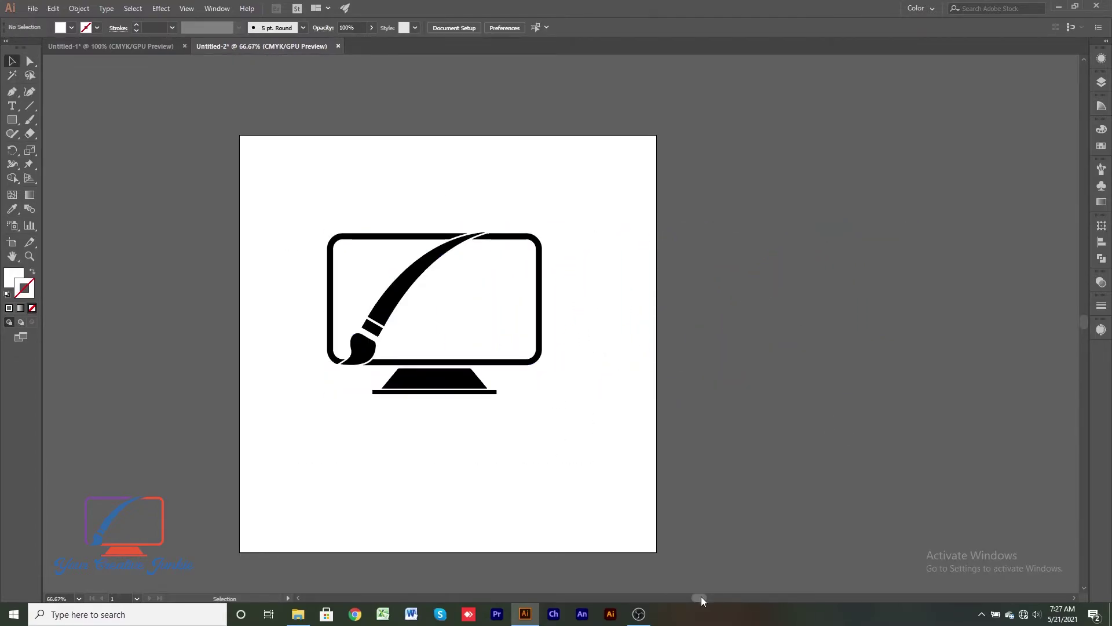
key(ctrl+1)
Apply the Mahacara script font to the 'Your Creative Junkie' tagline.
scroll(579, 450, up, 1)
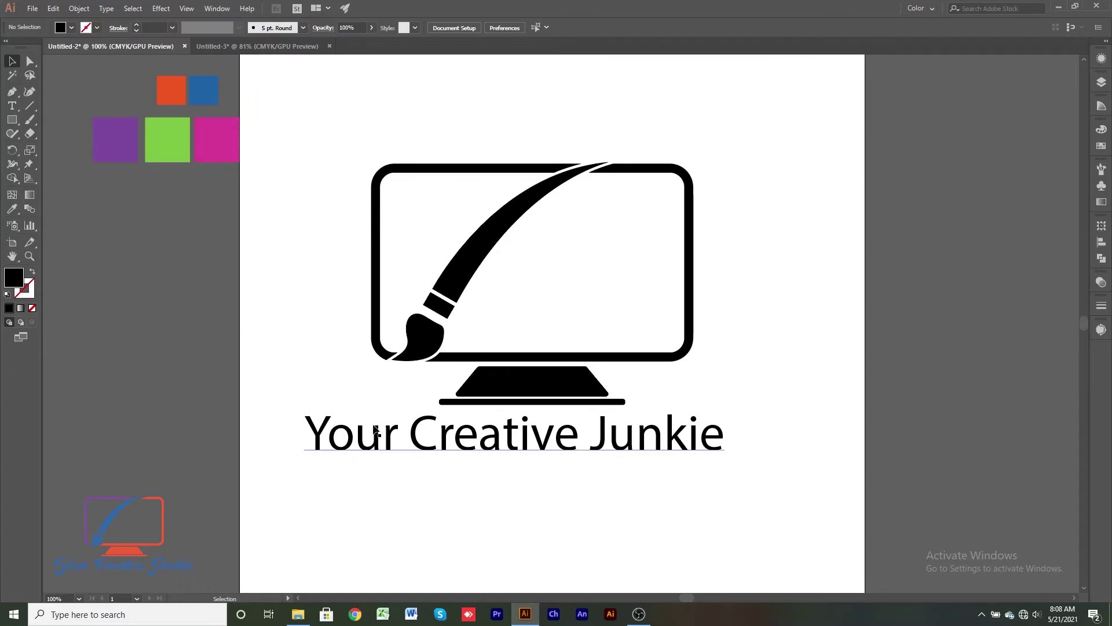
click(376, 430)
click(461, 28)
click(454, 75)
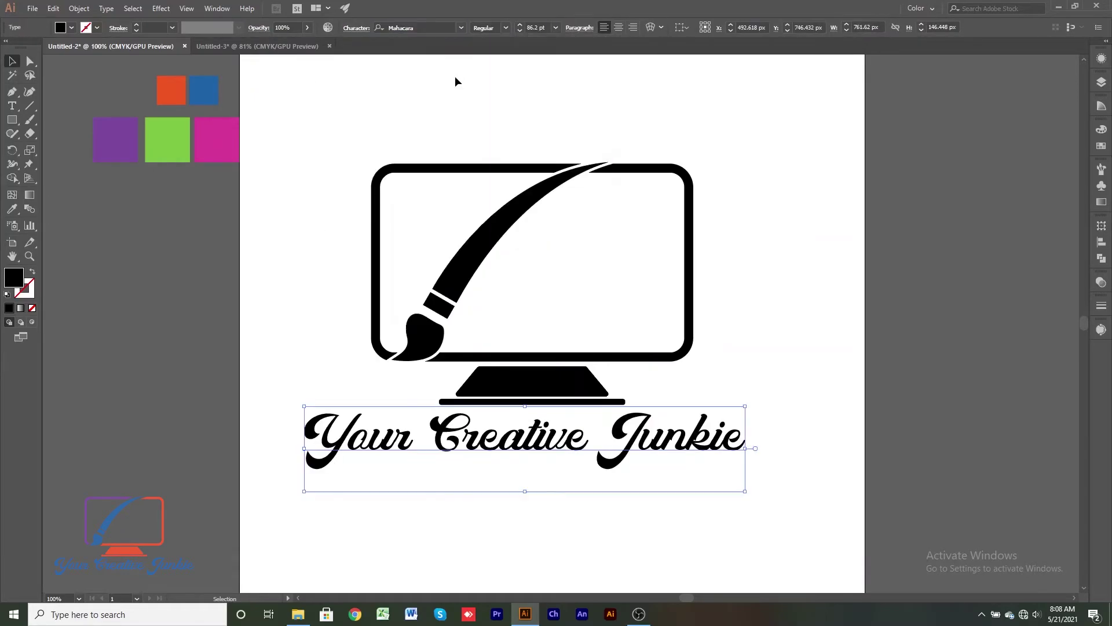
Select the brush tip, handle and head shapes for combining.
click(585, 170)
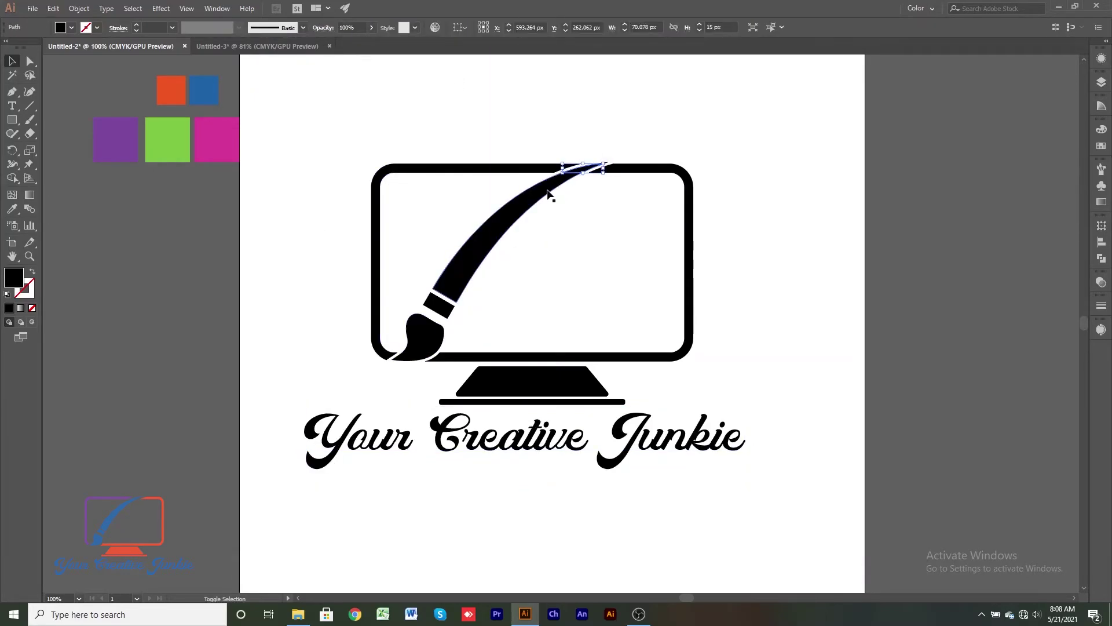
click(548, 193)
click(1106, 259)
click(722, 263)
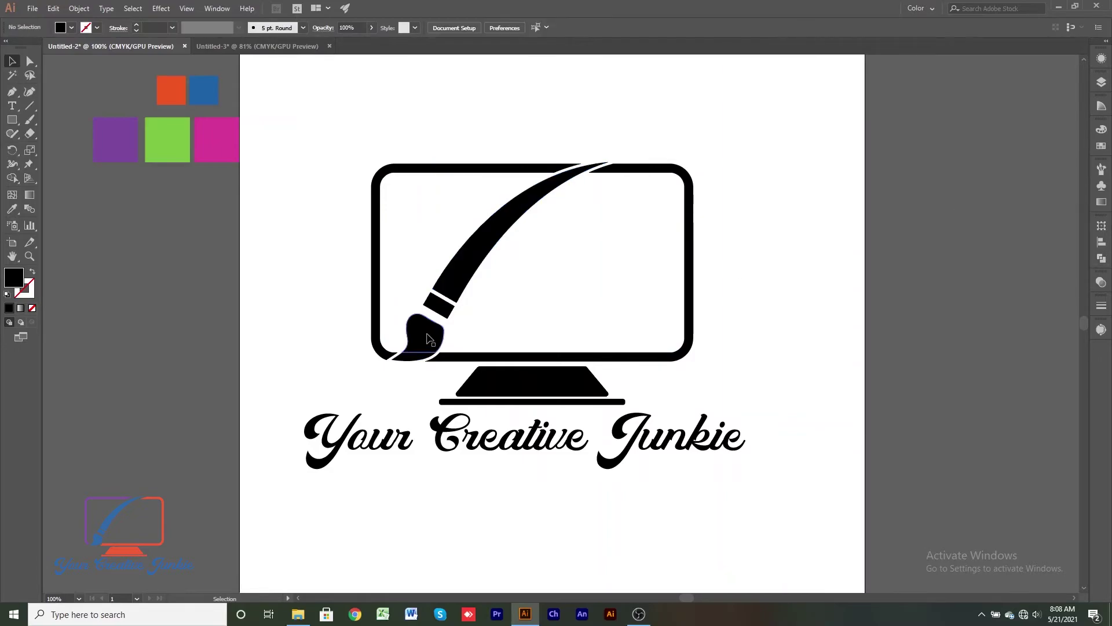
click(415, 339)
click(1101, 258)
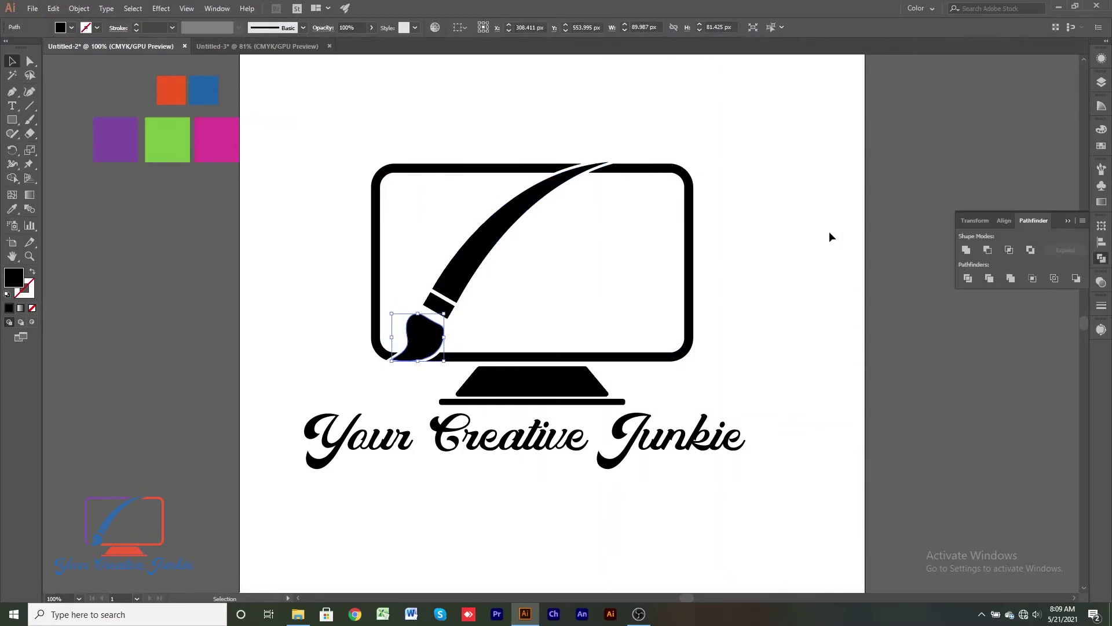
Colour the monitor frame purple on the left and orange on the right.
click(824, 253)
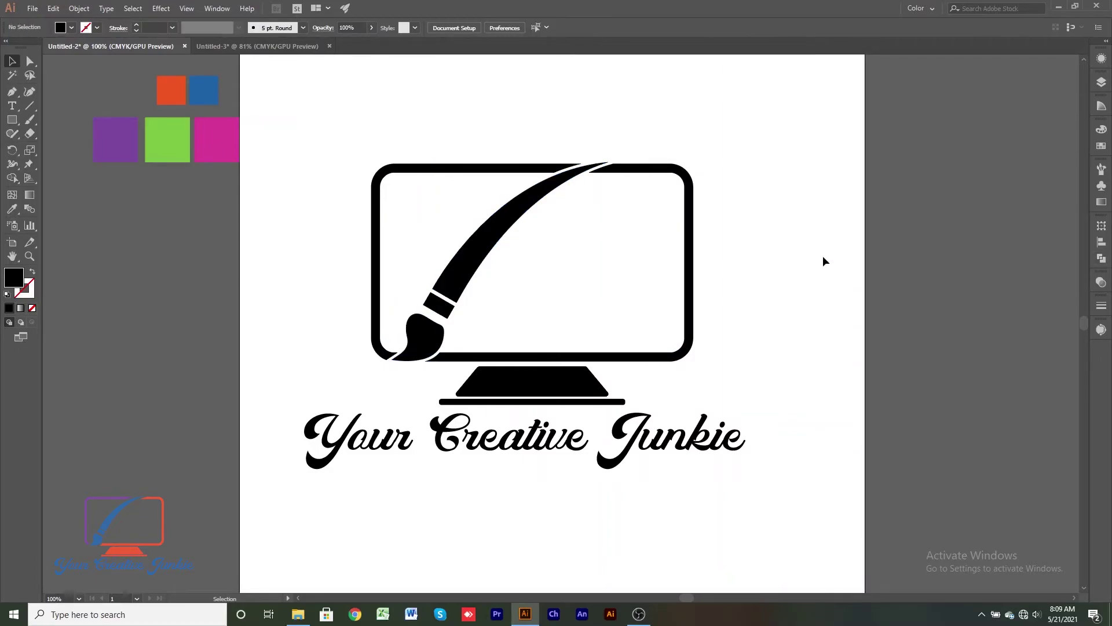
click(377, 224)
key(i)
click(117, 157)
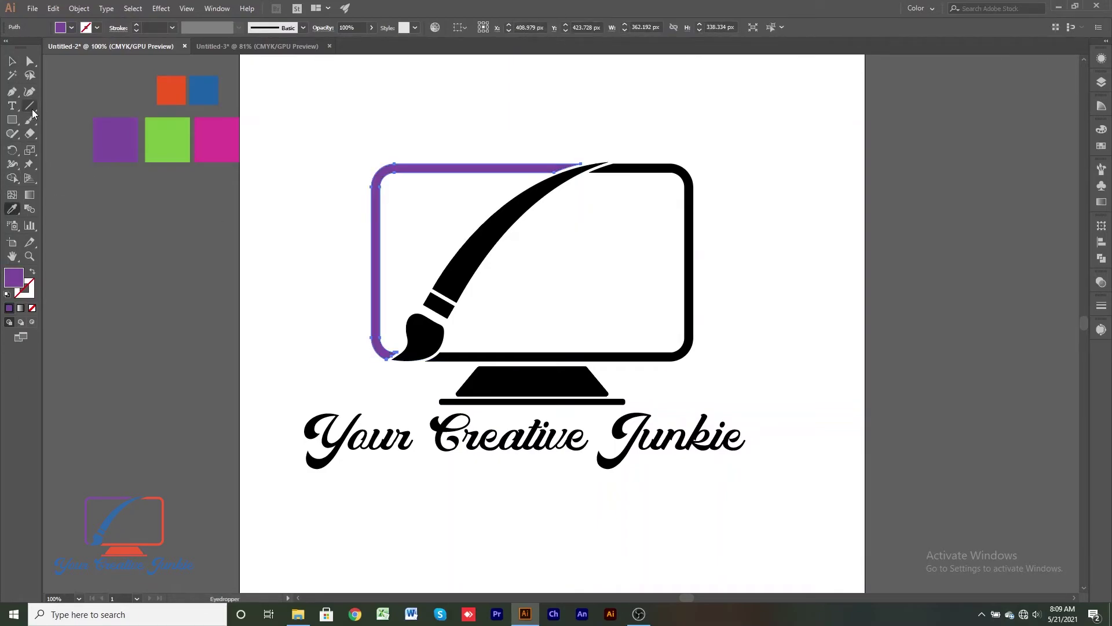
ctrl+click(583, 356)
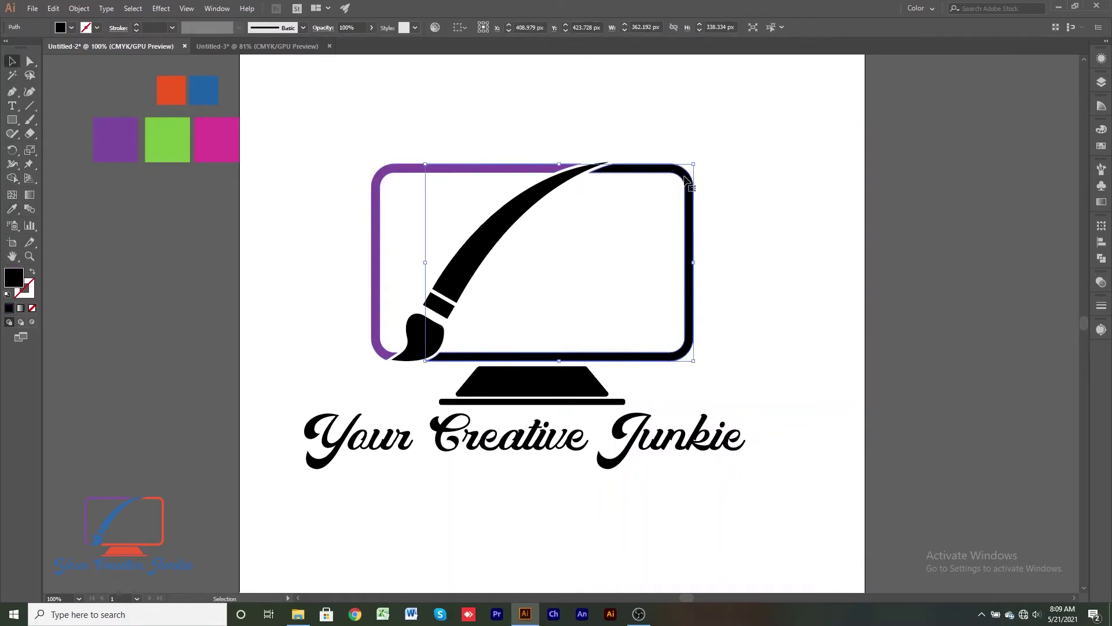
click(171, 90)
Make the brush handle, head and ferrule blue.
drag(409, 159, 568, 281)
click(111, 139)
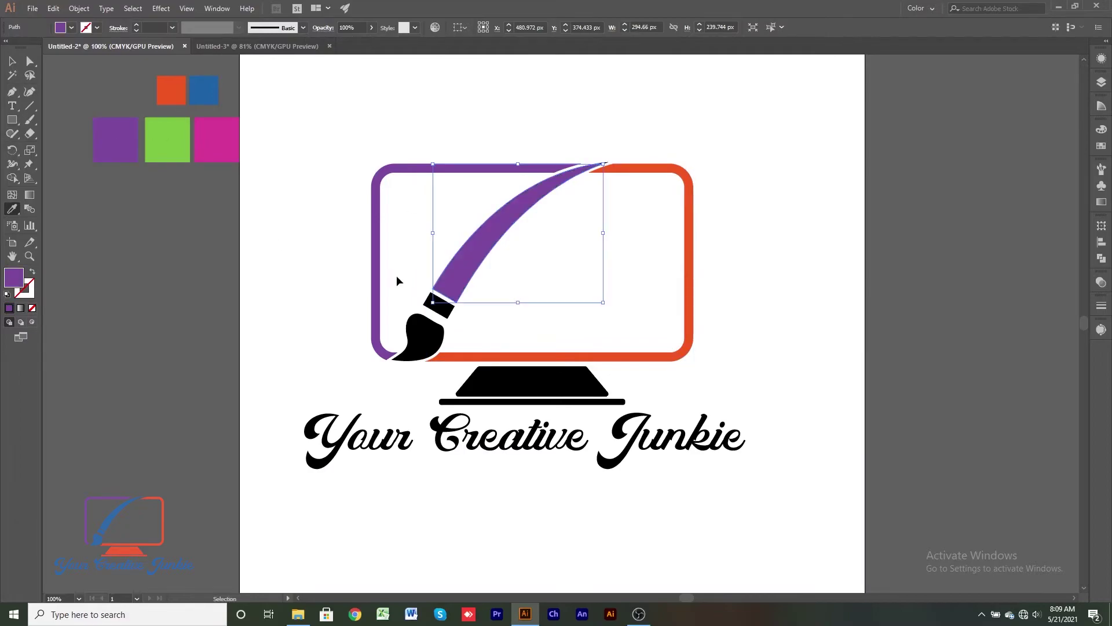
click(211, 90)
ctrl+click(423, 336)
click(210, 89)
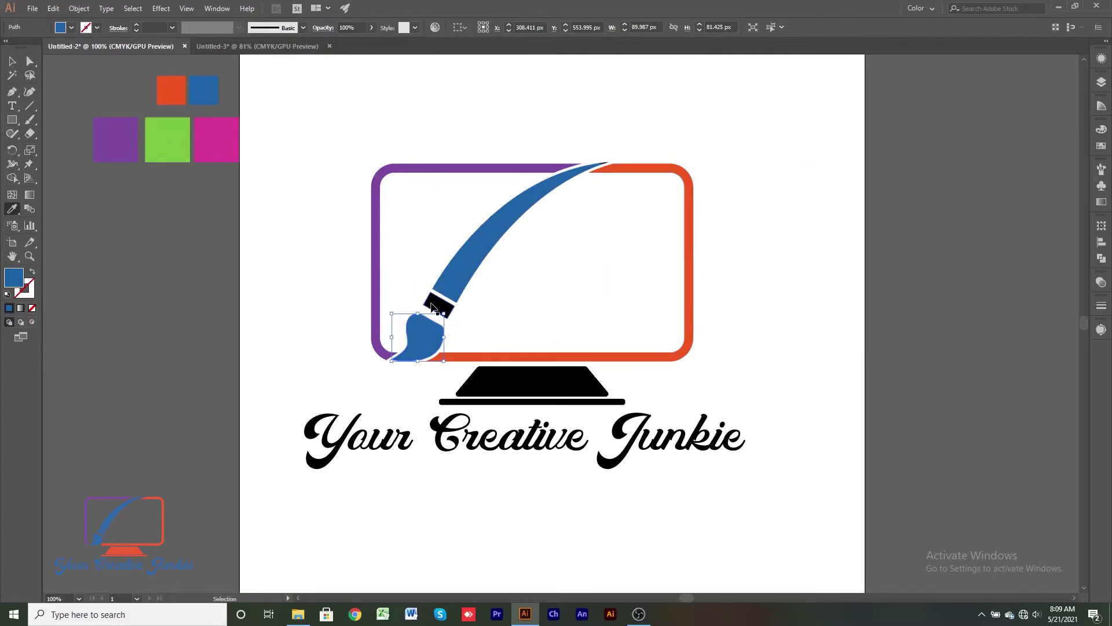
ctrl+click(438, 304)
click(210, 90)
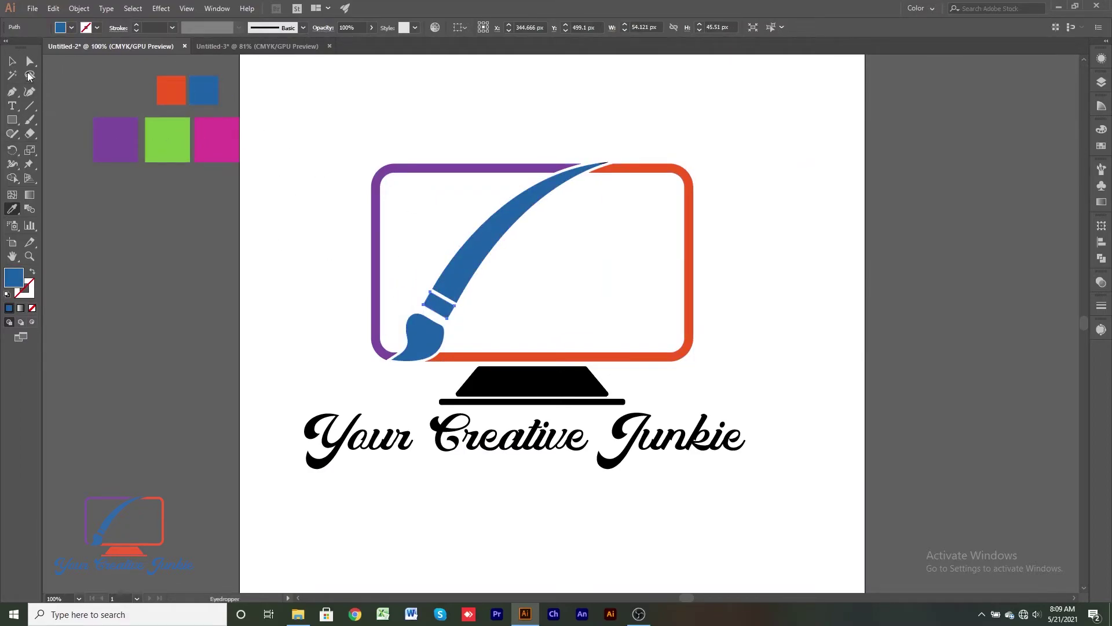
click(13, 61)
Make the monitor stand and its thin base bar orange.
ctrl+click(513, 382)
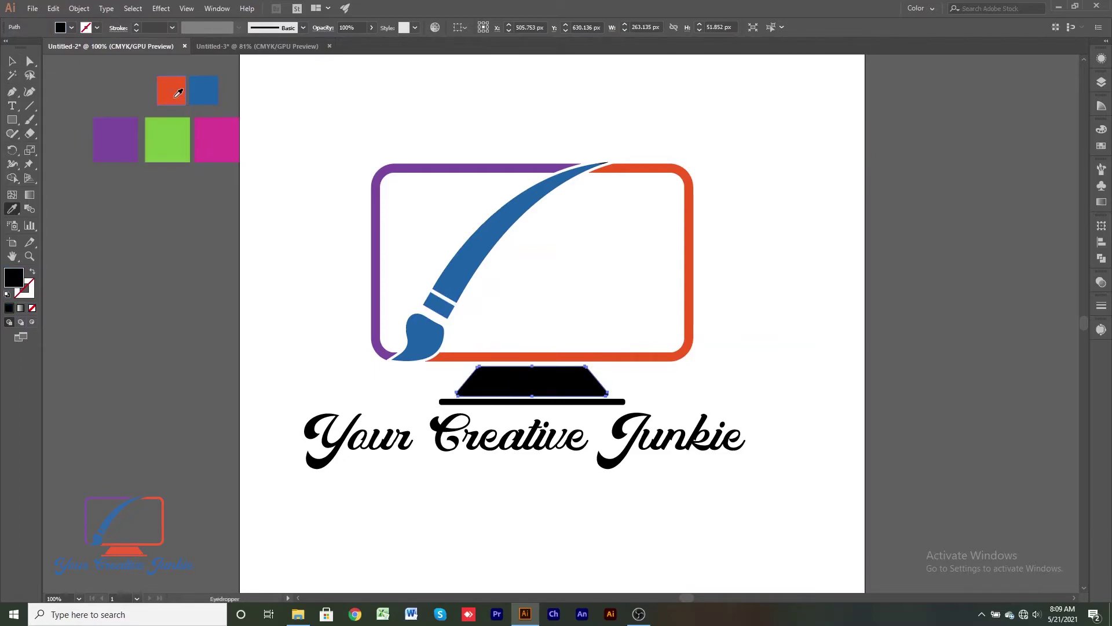
click(175, 91)
ctrl+click(514, 402)
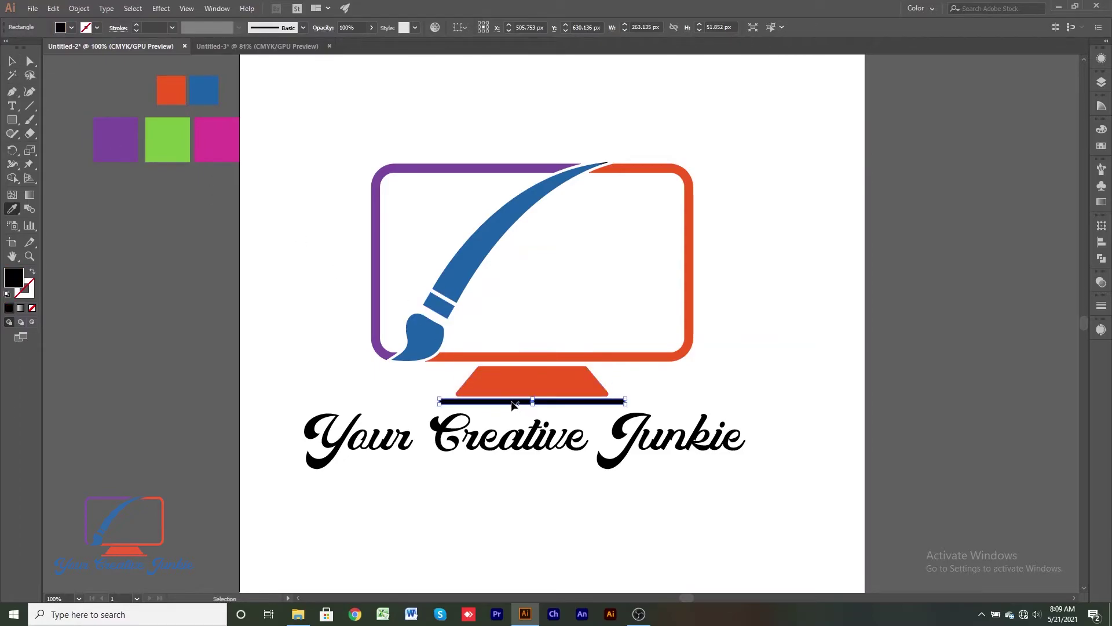
click(179, 103)
Try purple, orange and blue on the tagline, settling on orange.
ctrl+click(358, 435)
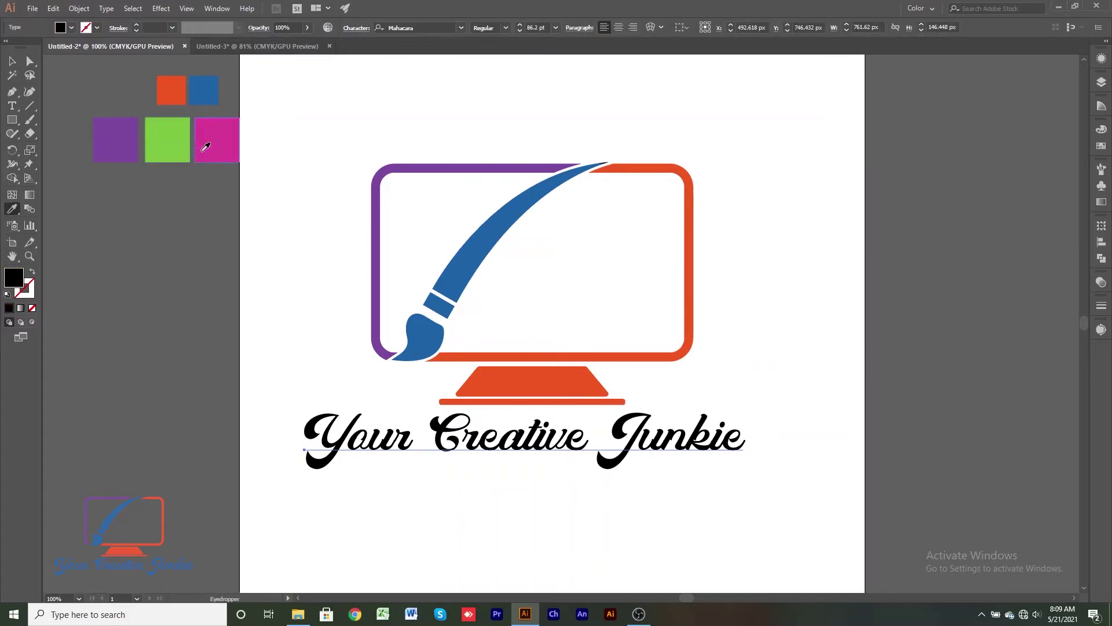
click(157, 144)
click(181, 91)
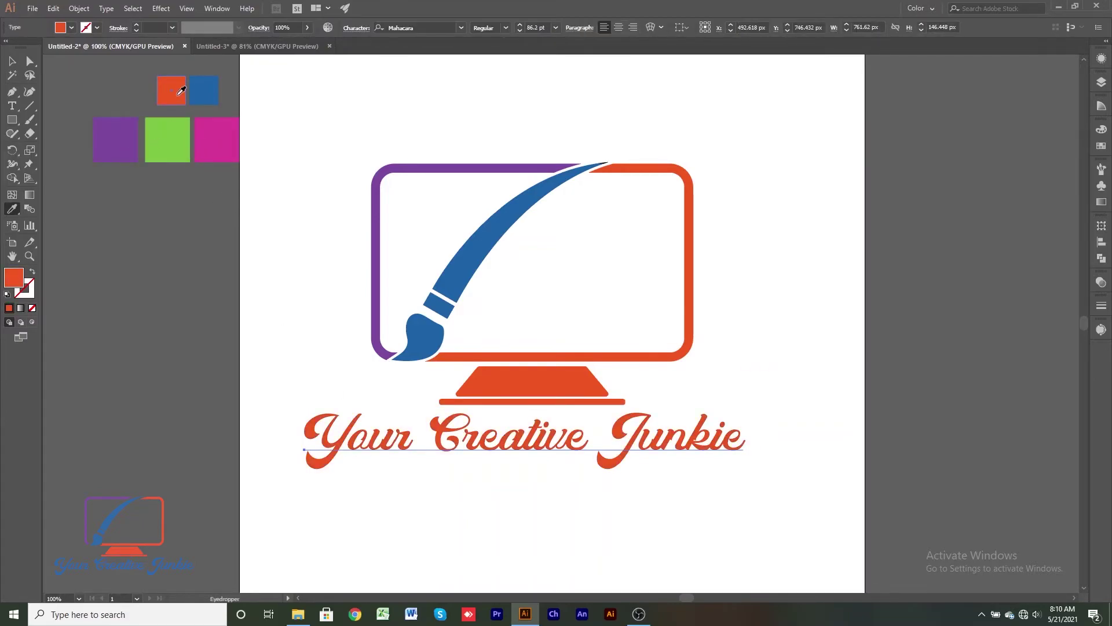
click(209, 94)
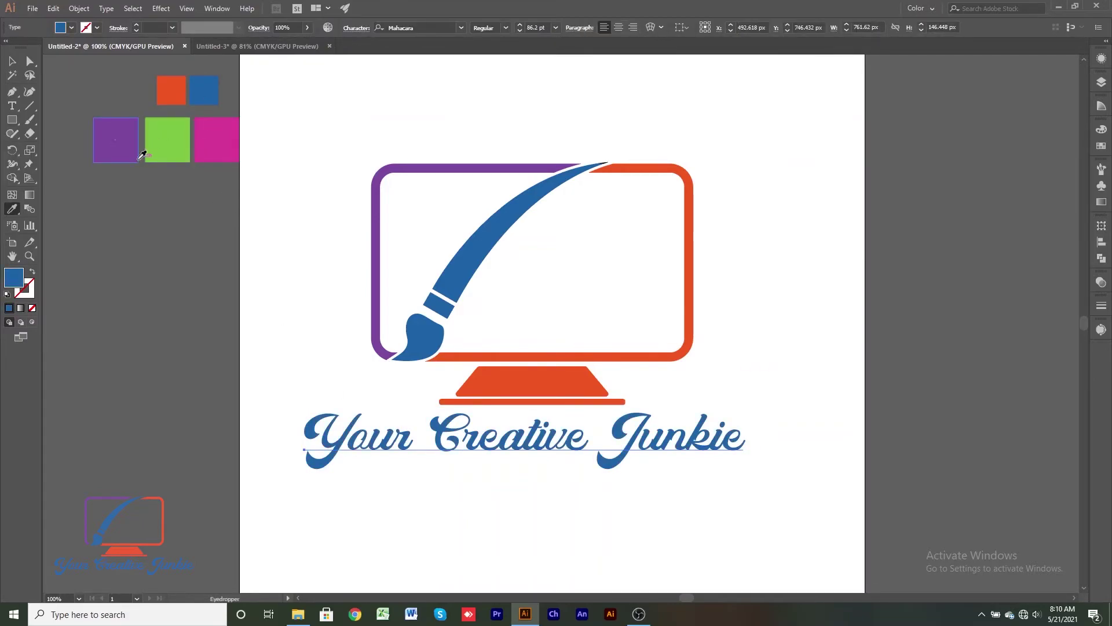
key(v)
click(729, 459)
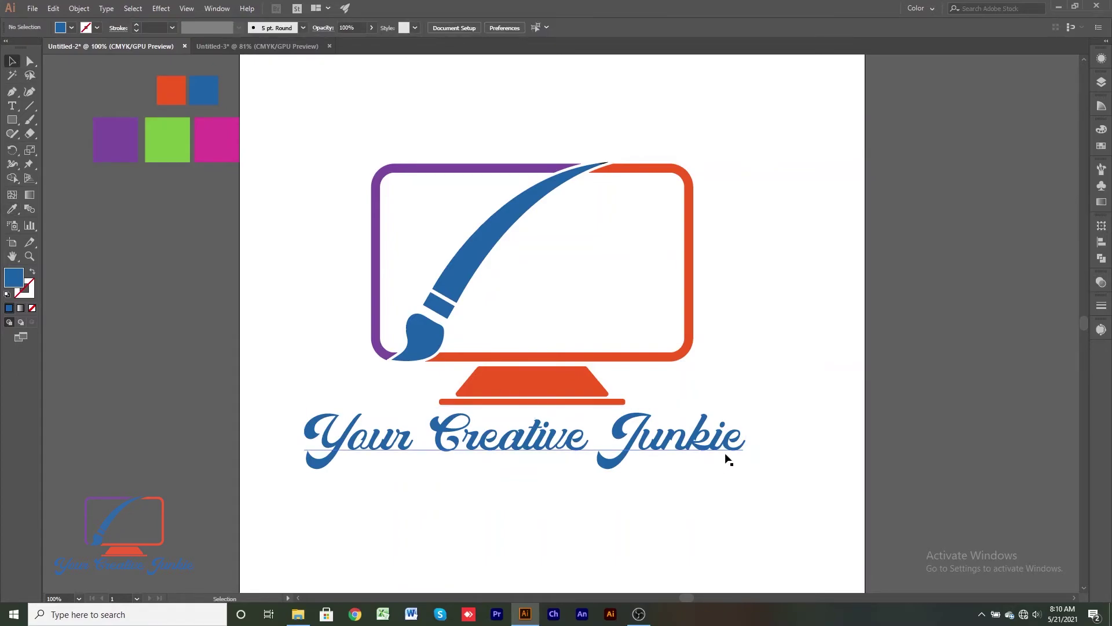
click(681, 437)
key(i)
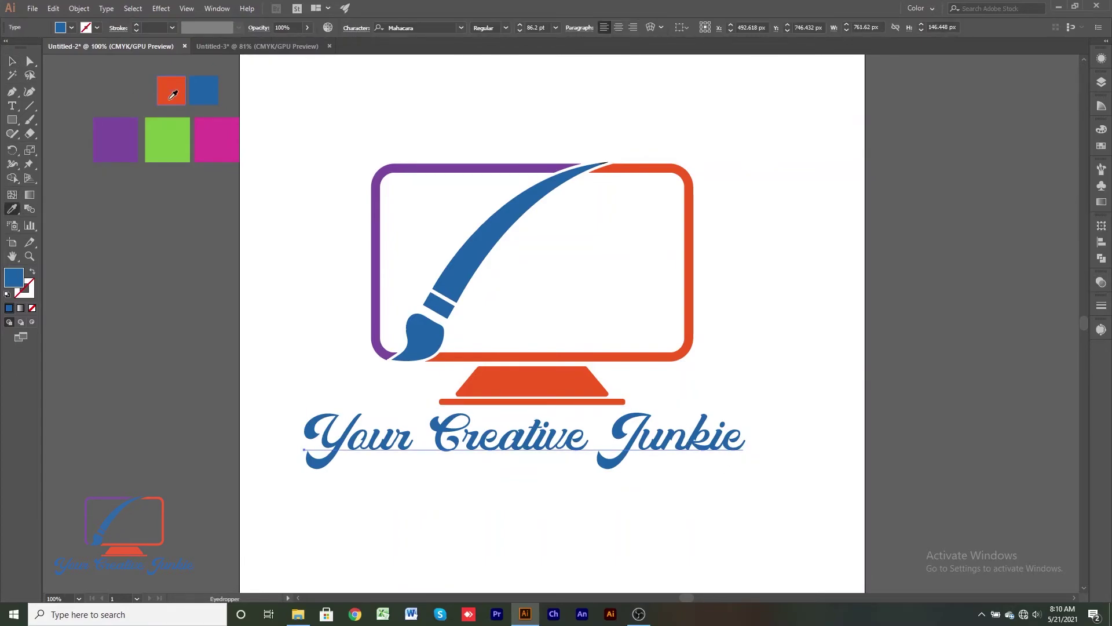
click(172, 94)
Swap the frame colours: left section orange, right section purple.
key(v)
click(410, 172)
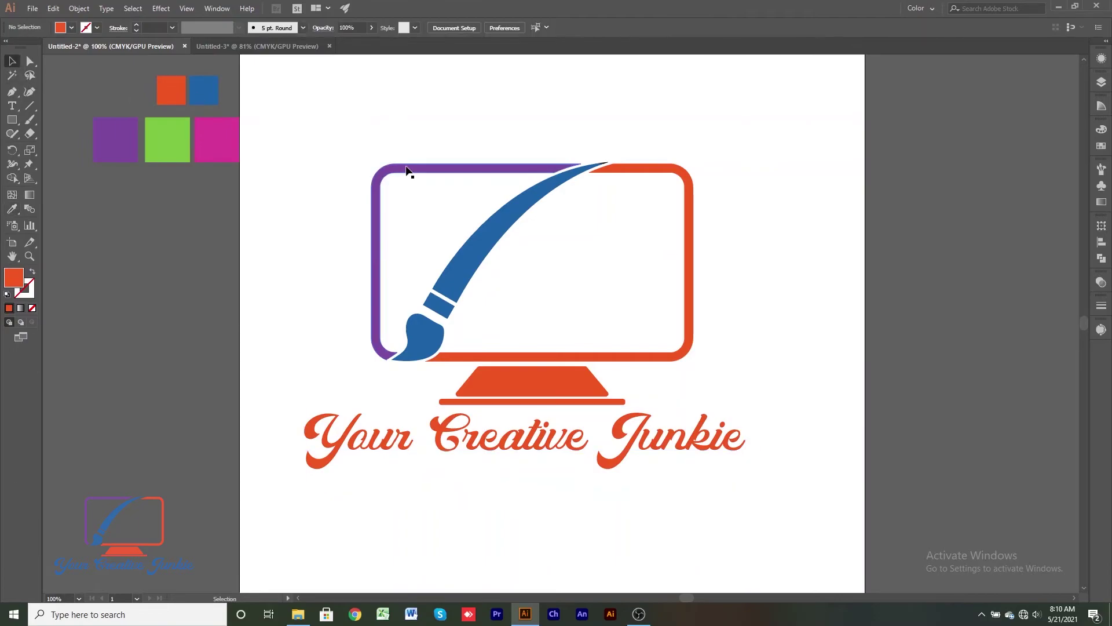
click(16, 210)
click(172, 90)
key(v)
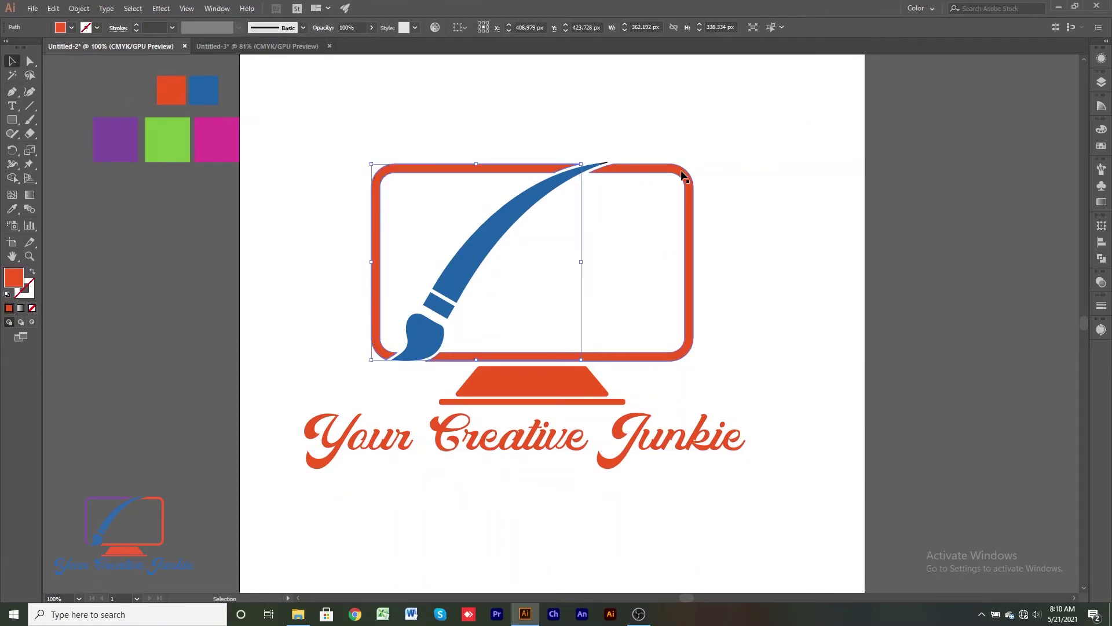
click(689, 261)
click(13, 209)
click(137, 129)
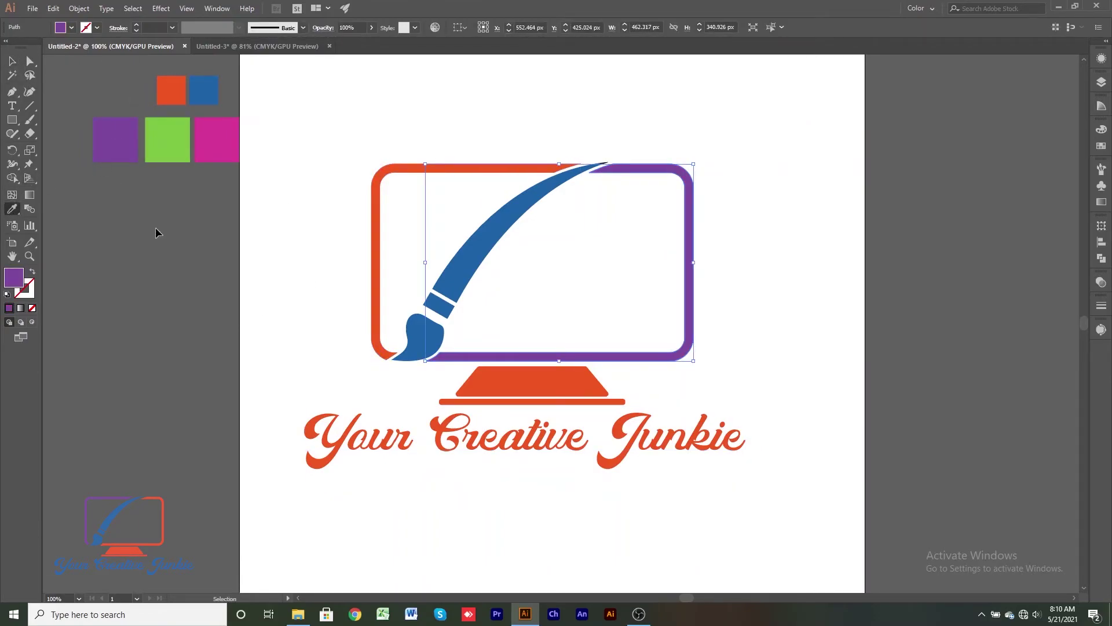
Make the tagline text purple.
click(342, 446)
click(13, 209)
click(116, 140)
key(v)
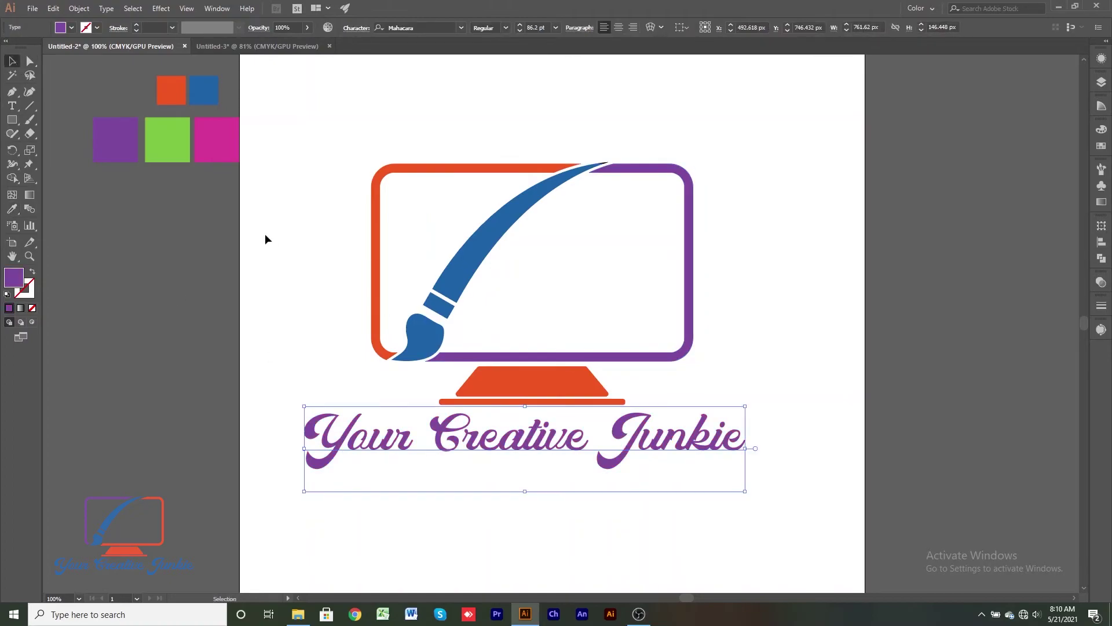
click(266, 239)
Make the stand and its thin base bar purple.
click(588, 382)
click(590, 402)
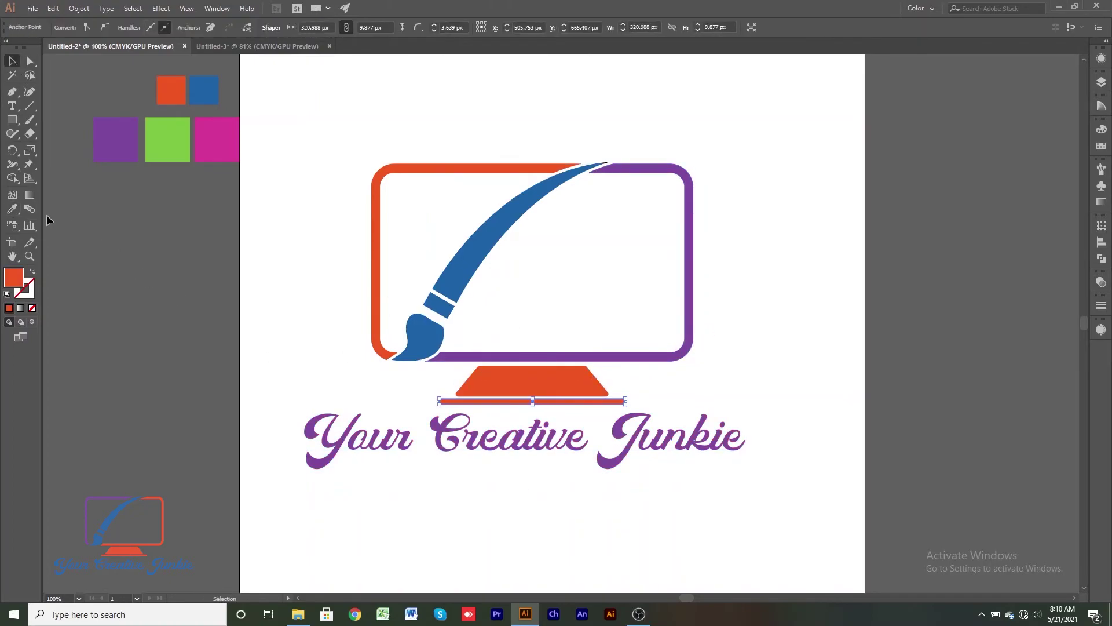
click(690, 318)
click(532, 381)
click(12, 209)
click(115, 139)
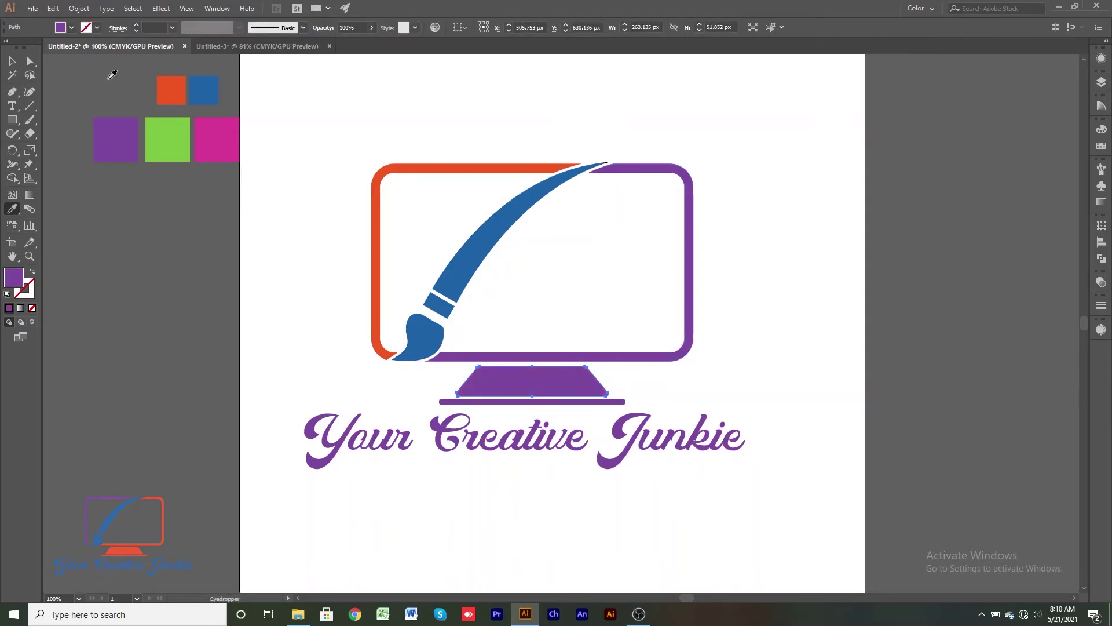
key(v)
click(795, 317)
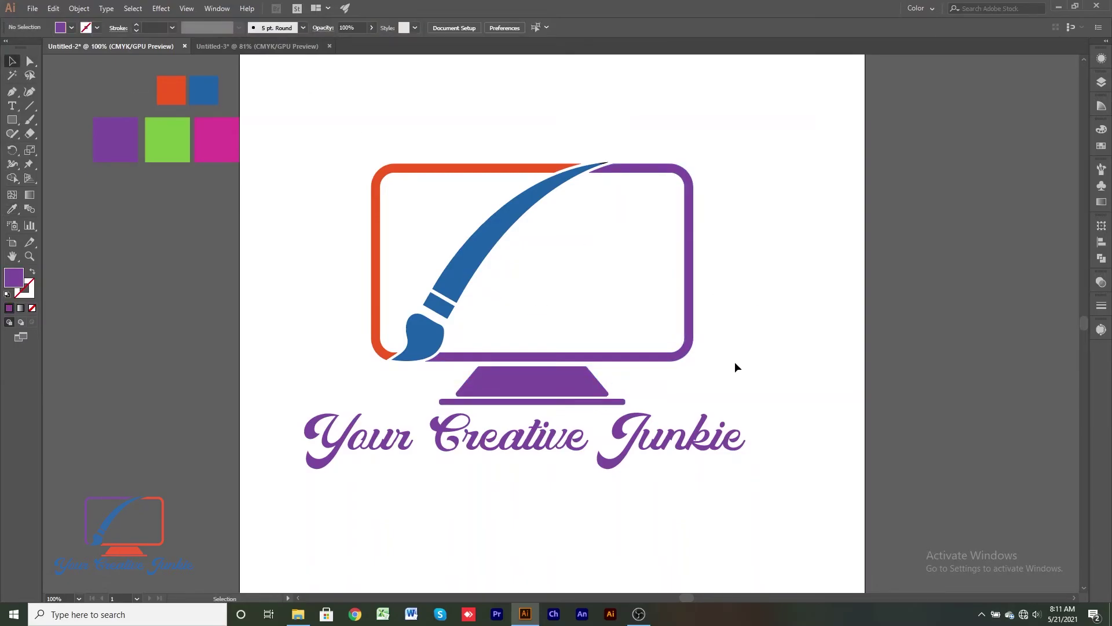
scroll(739, 370, down, 1)
scroll(857, 360, up, 1)
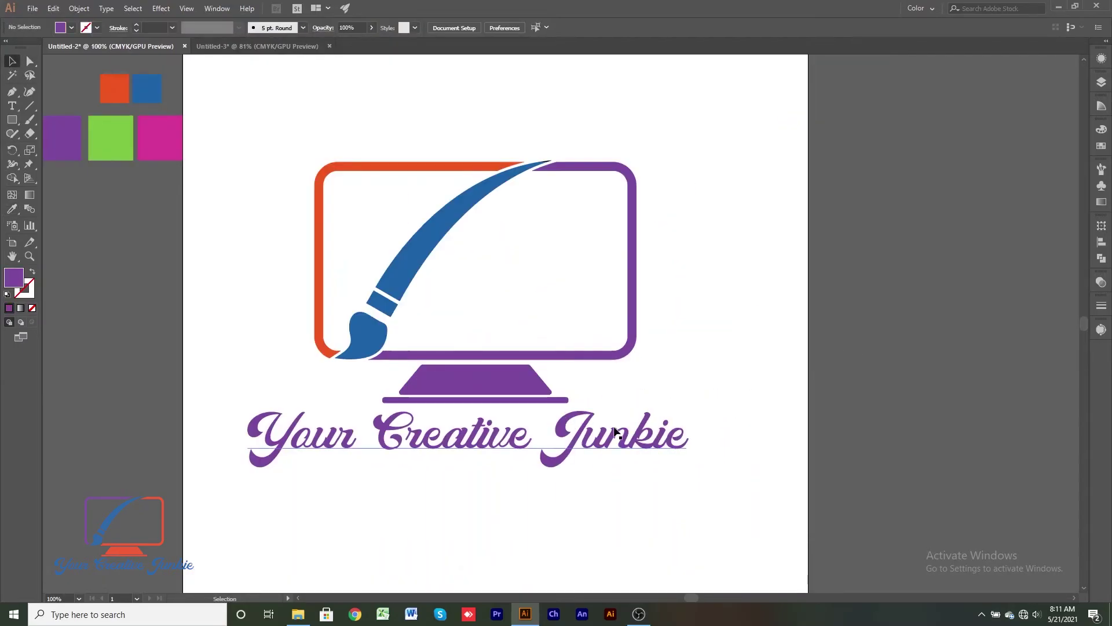
Sample the brush's blue onto the 'Your Creative Junkie' text.
key(v)
click(284, 440)
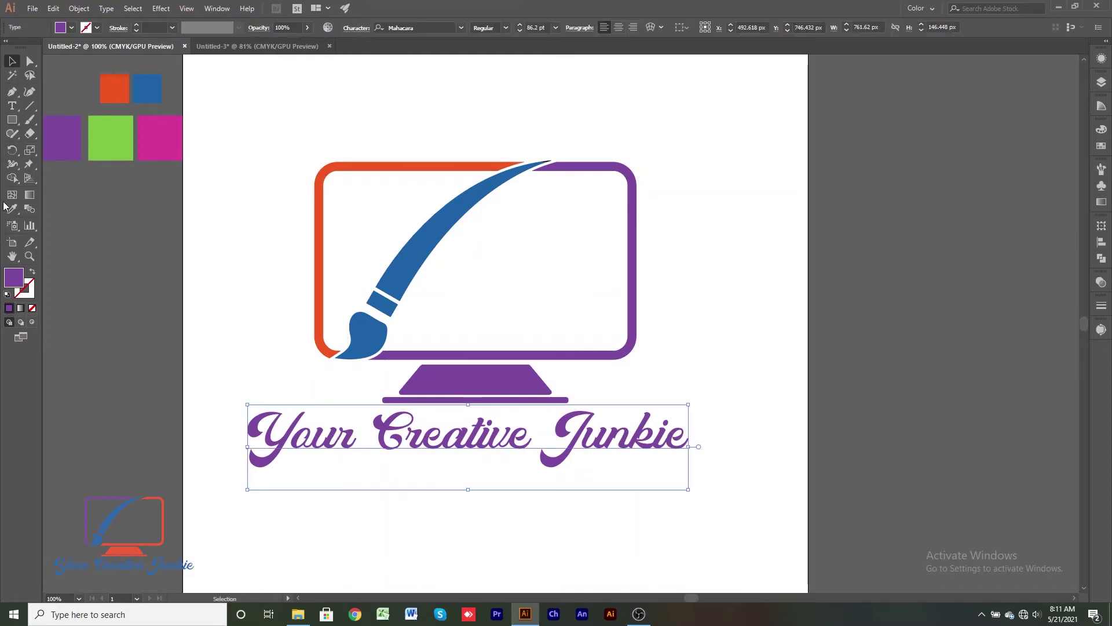
key(i)
click(447, 203)
key(v)
click(234, 139)
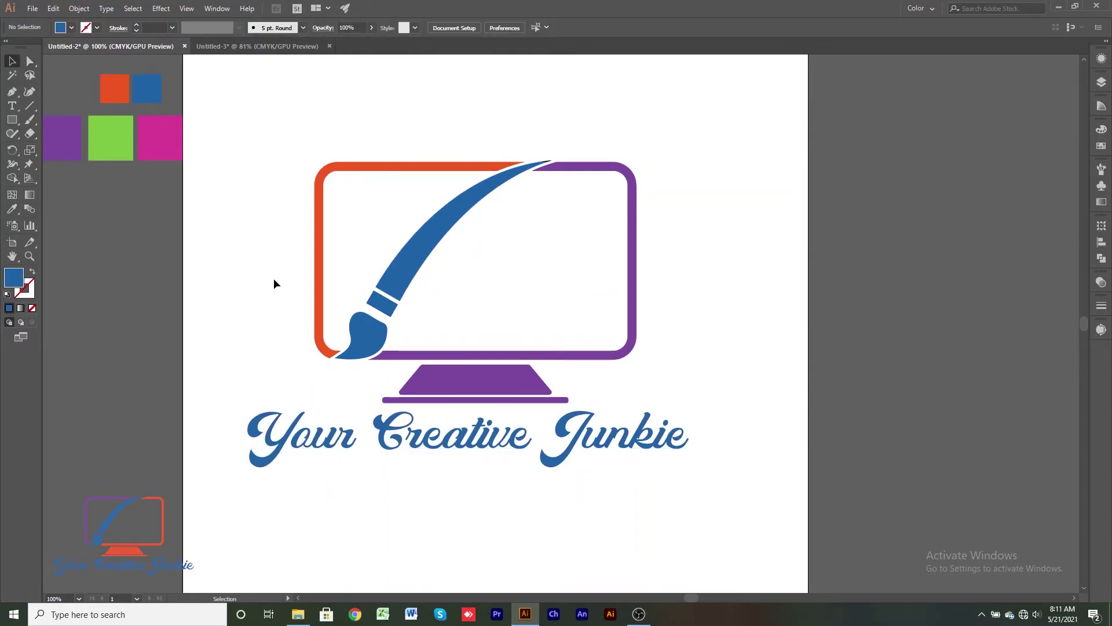
Make the left-and-top frame part purple and the right-and-bottom part orange.
click(322, 298)
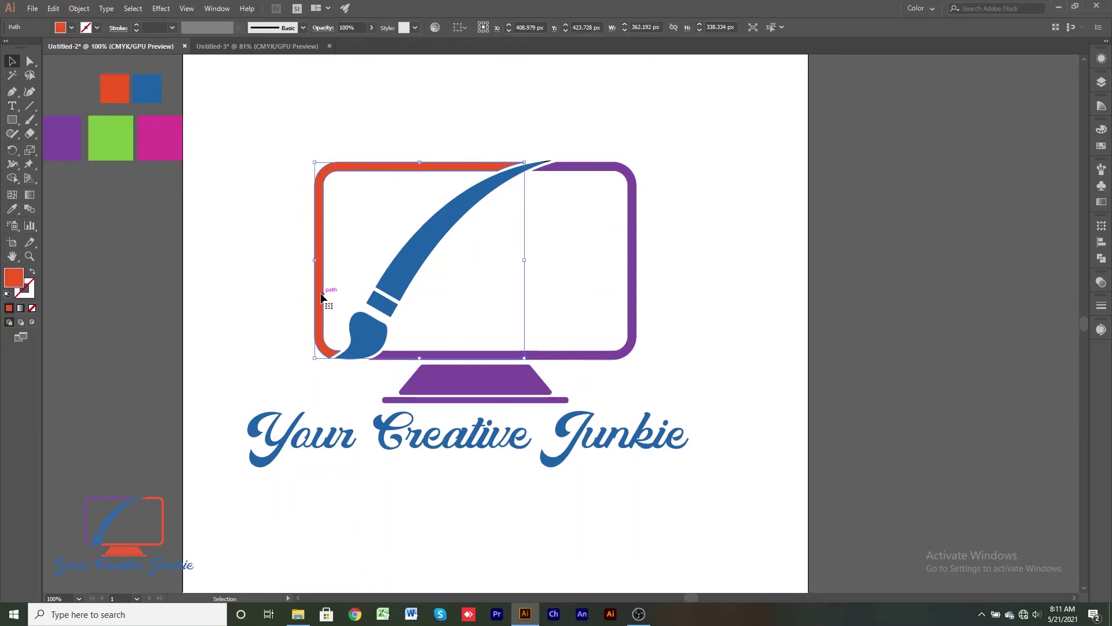
click(12, 209)
click(62, 137)
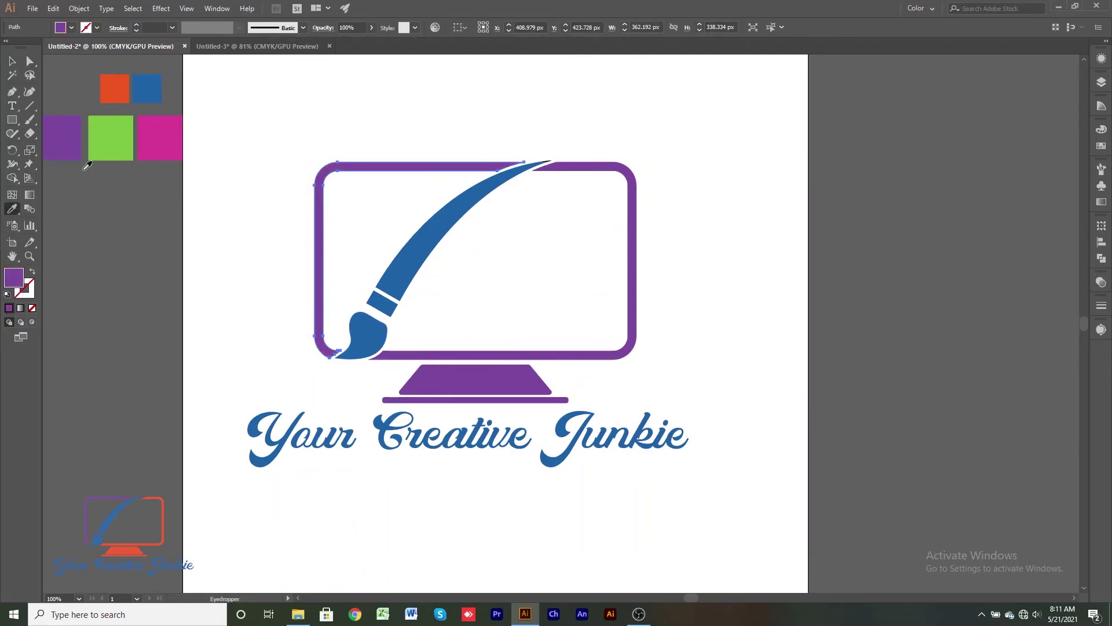
click(12, 62)
click(590, 172)
key(i)
click(114, 88)
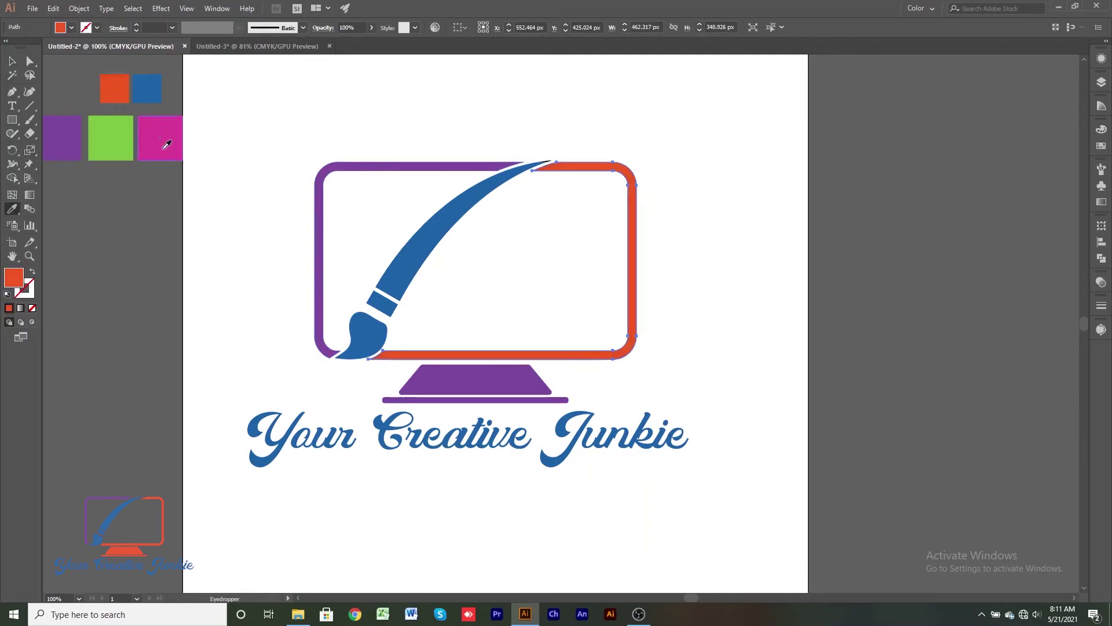
Make the stand and its base bar orange.
ctrl+click(497, 380)
ctrl+click(440, 400)
click(498, 355)
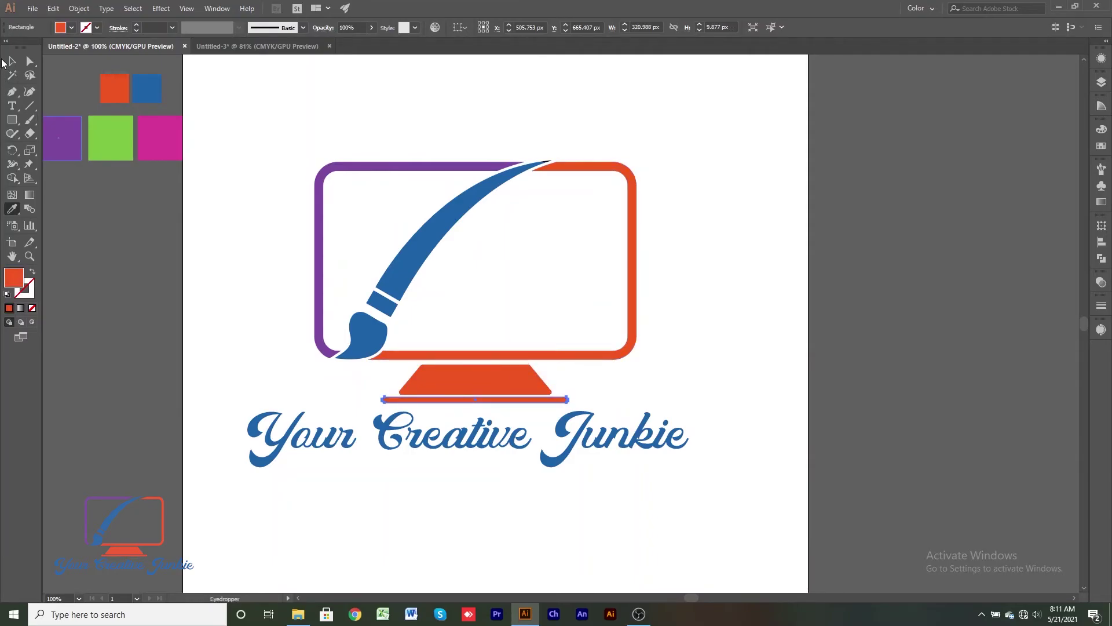
key(v)
click(232, 116)
scroll(381, 387, down, 1)
Horizontally centre the monitor and tagline on each other.
scroll(678, 579, left, 3)
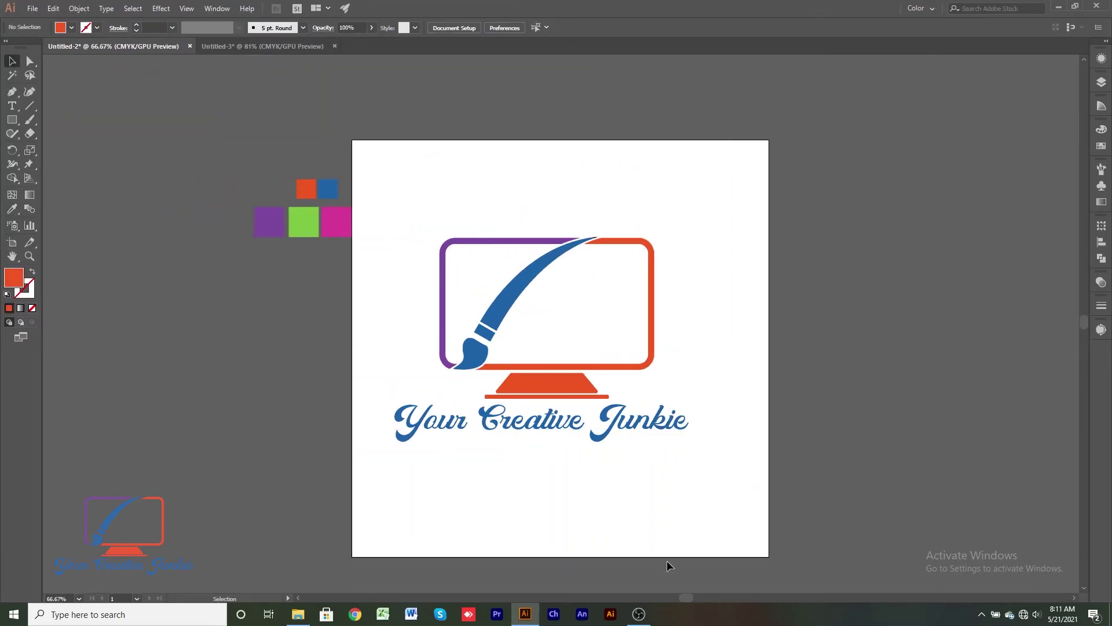
scroll(666, 561, up, 1)
drag(260, 110, 768, 467)
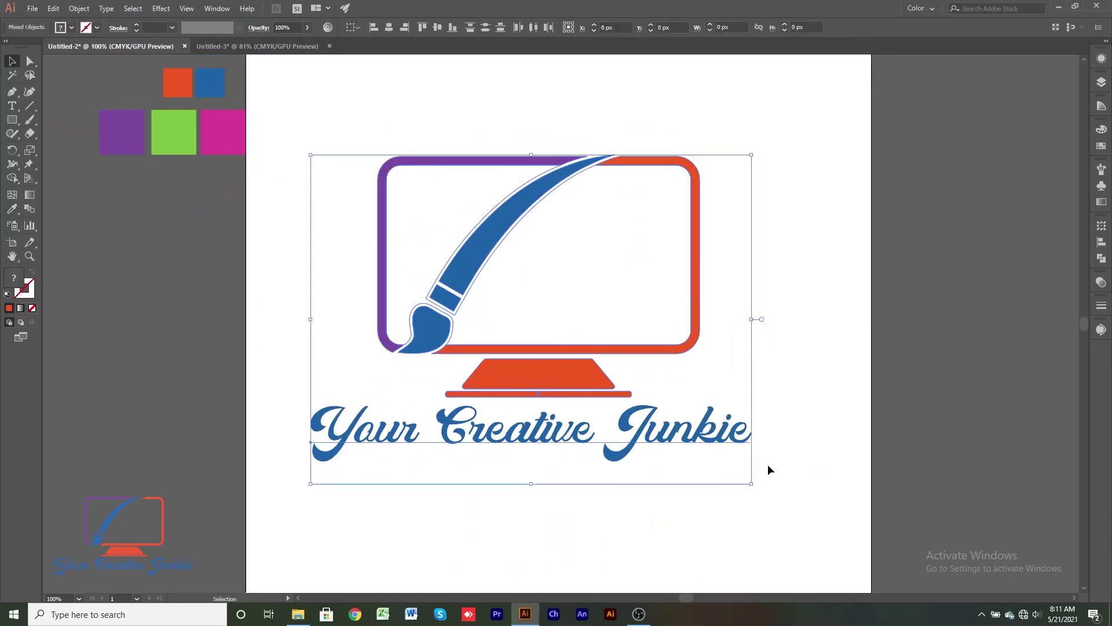
click(389, 28)
key(ctrl+z)
click(300, 119)
drag(328, 125, 701, 390)
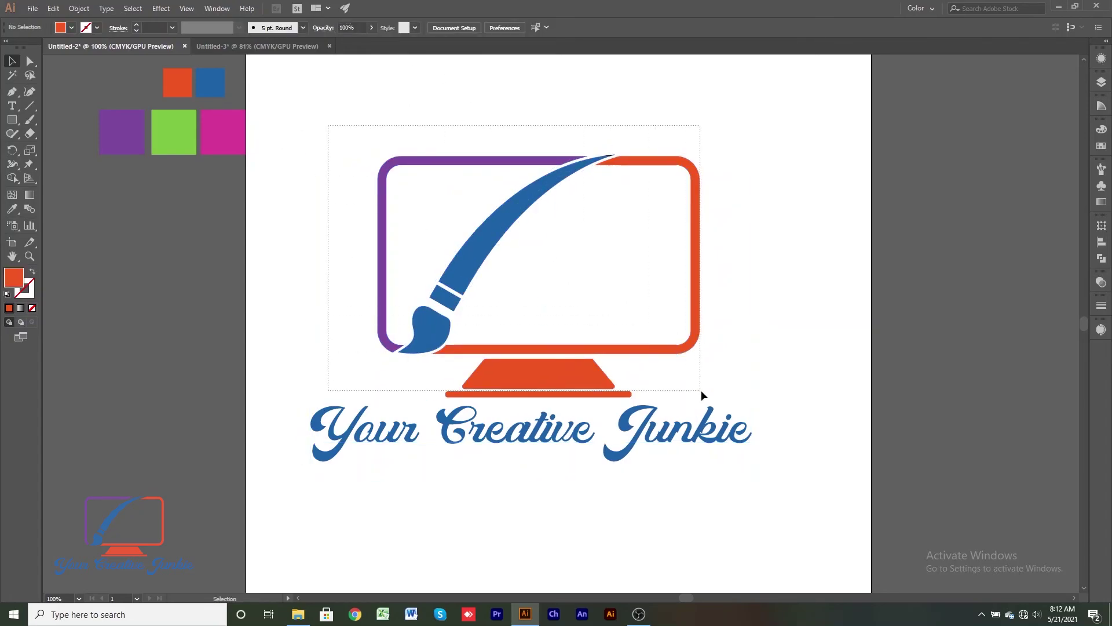
click(689, 432)
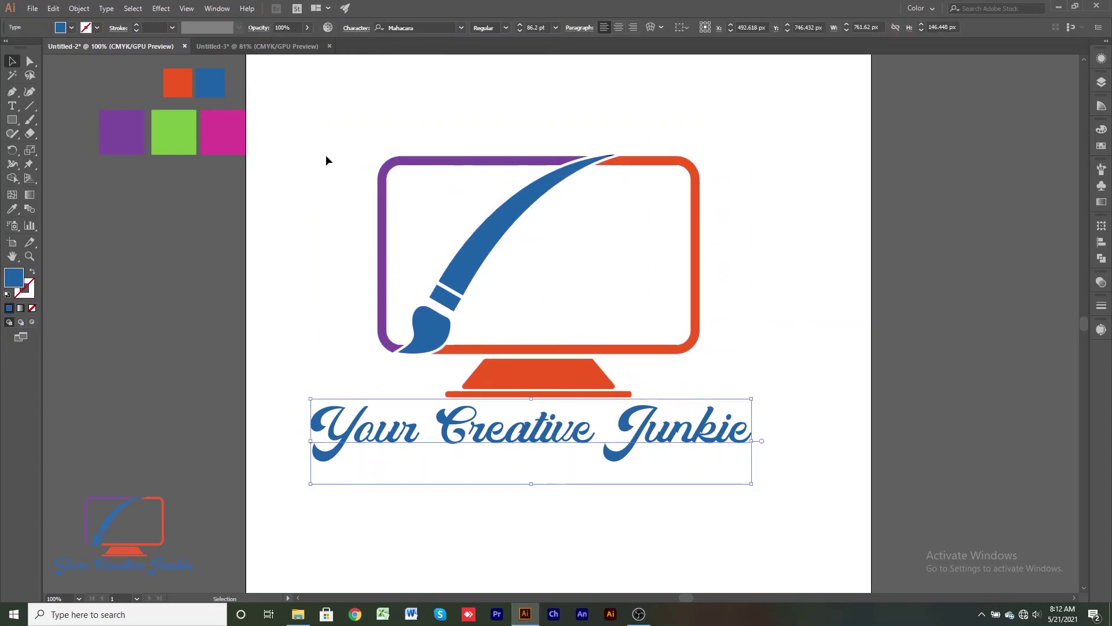
drag(326, 160, 628, 392)
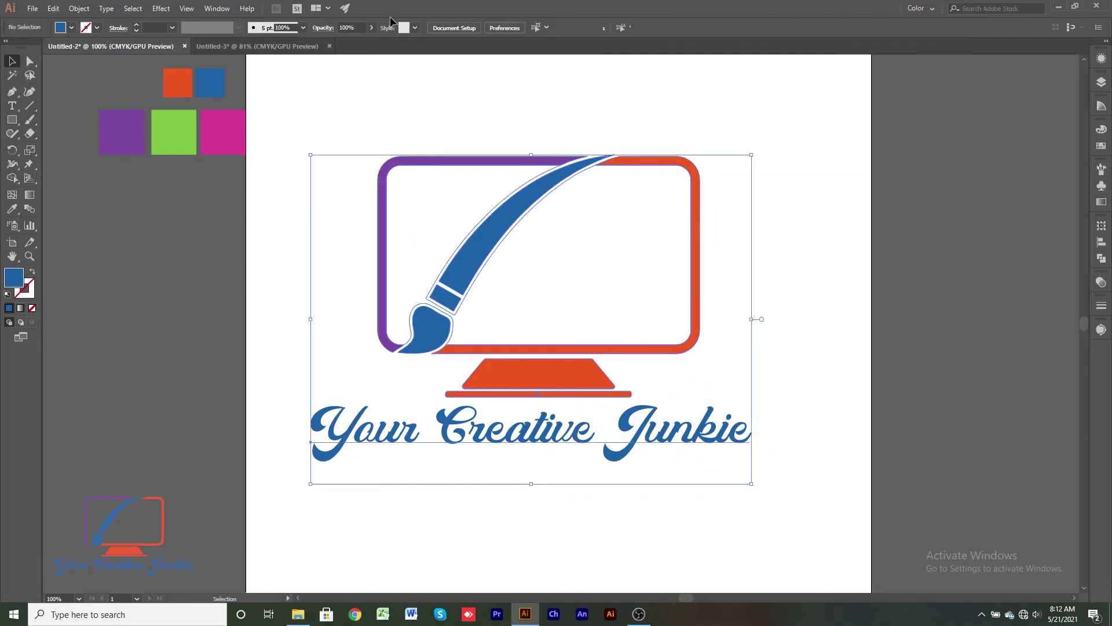
click(388, 29)
click(554, 95)
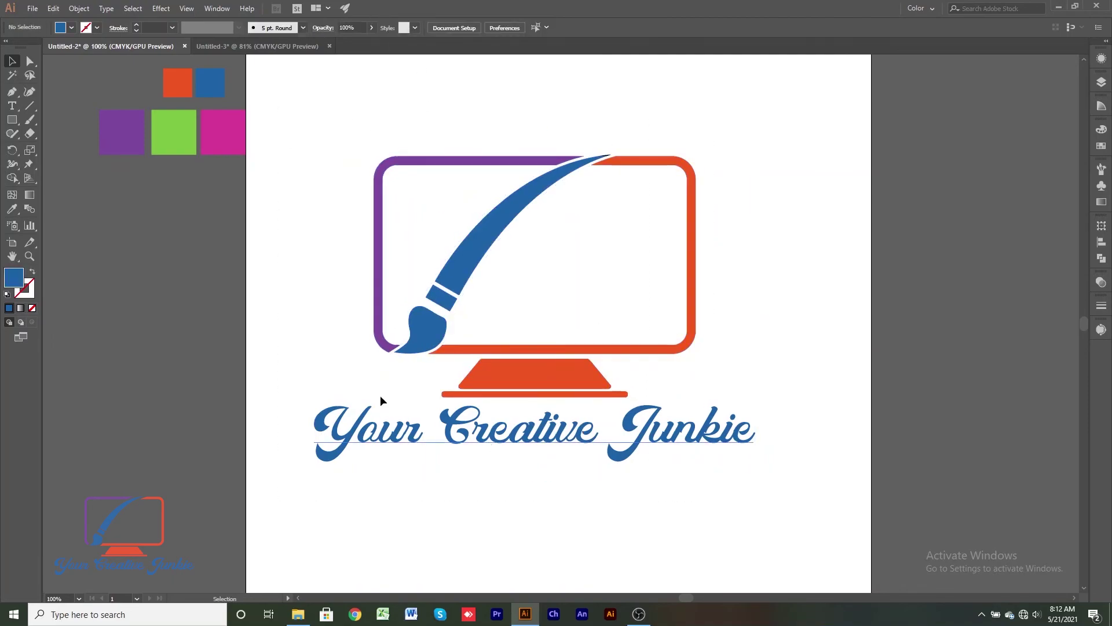
Move the colour sample squares down-left, trying and undoing a logo move.
drag(203, 139, 175, 233)
click(368, 276)
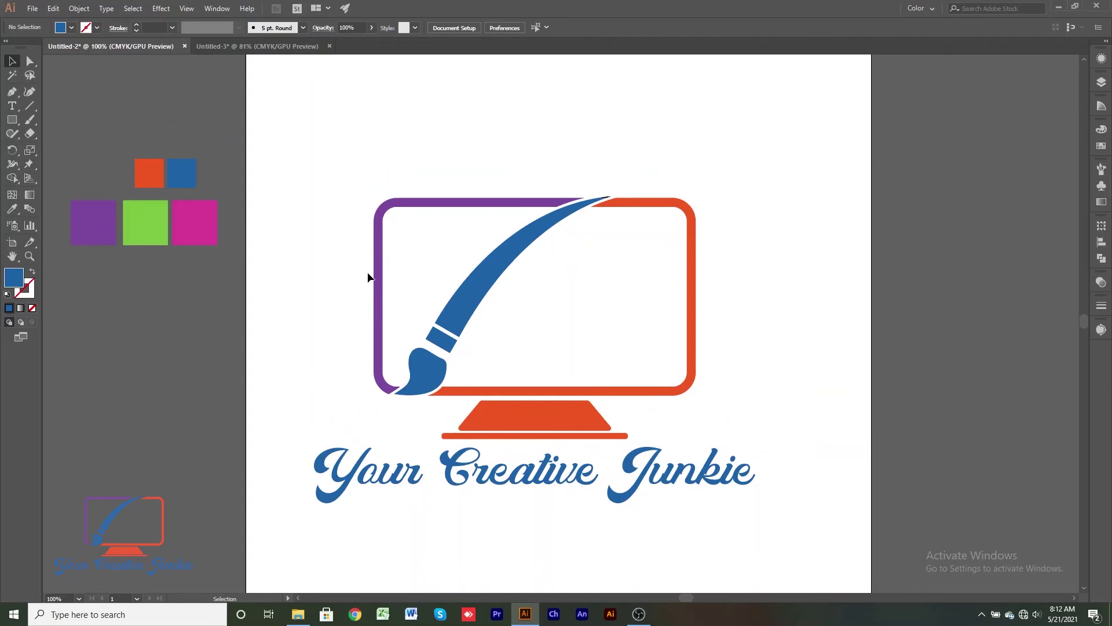
scroll(368, 276, down, 1)
click(510, 351)
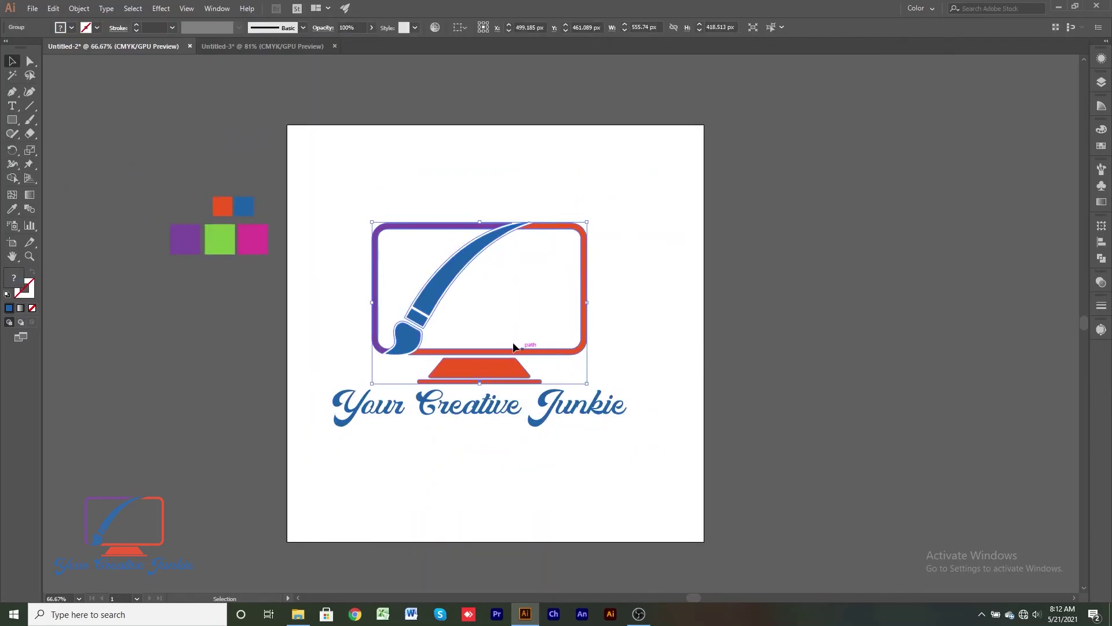
drag(505, 363, 510, 363)
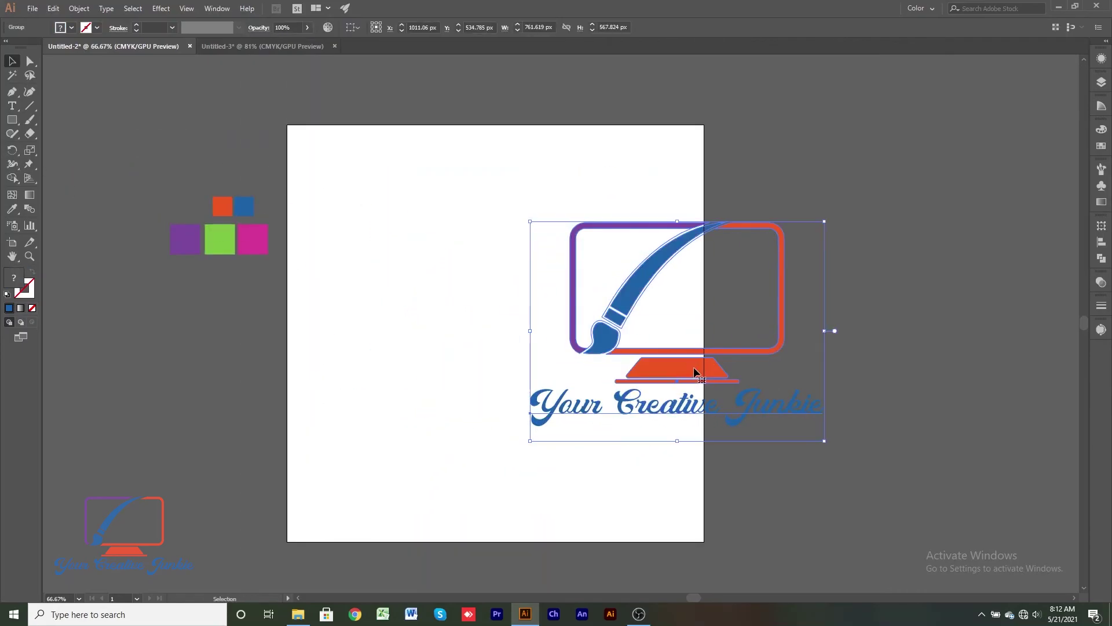
click(514, 431)
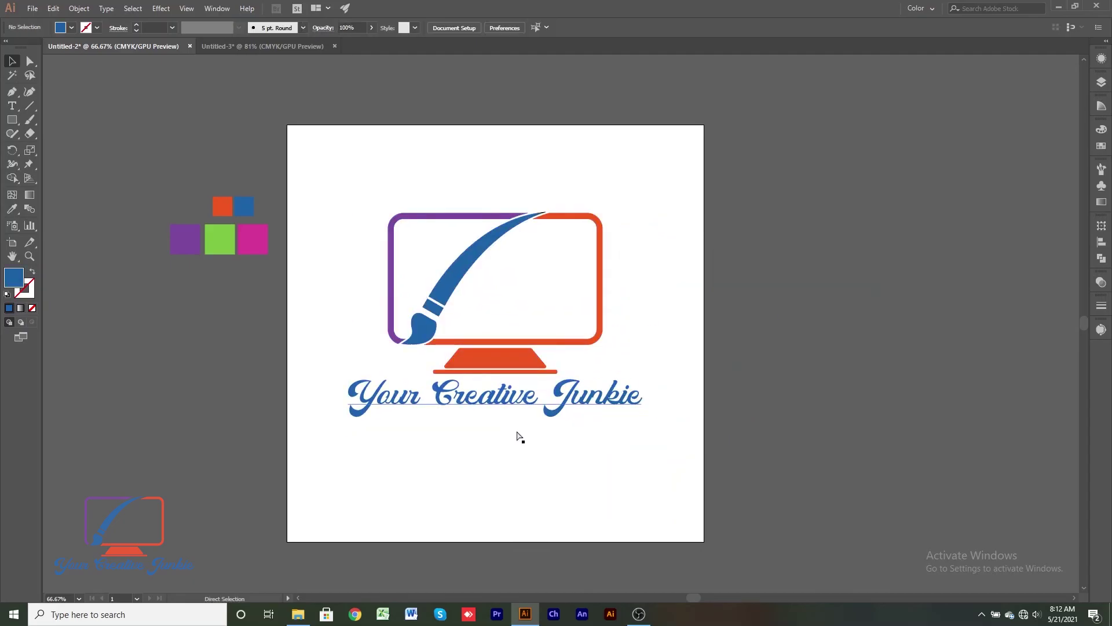
key(ctrl+z)
key(ctrl+z)
key(ctrl+z)
key(ctrl+z)
key(ctrl+z)
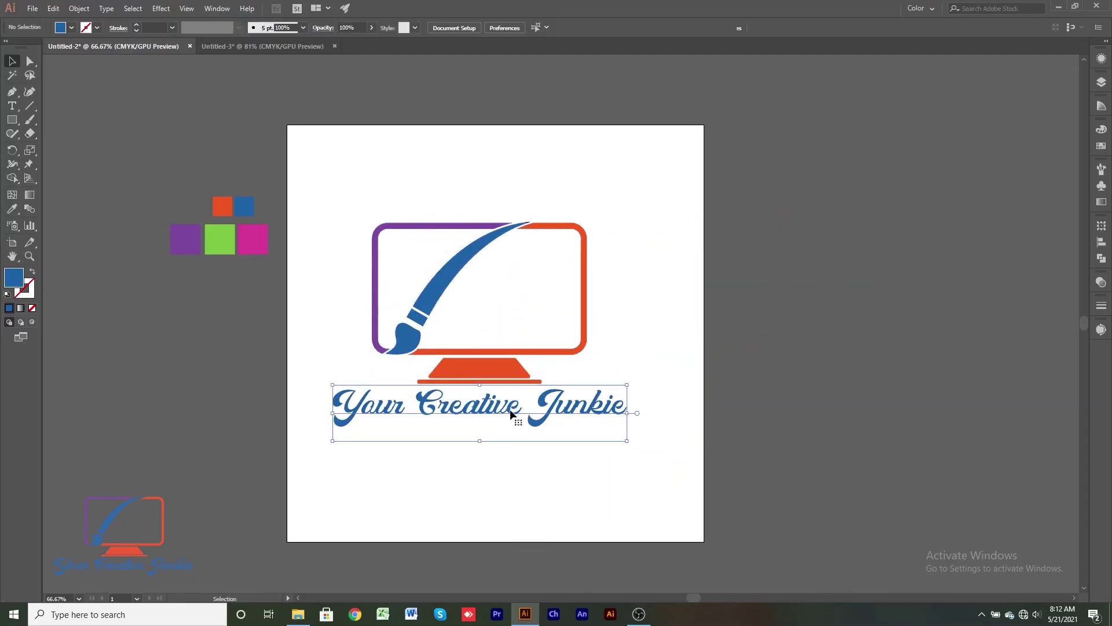
Apply black to the tagline, trying and undoing a shift to the right.
click(26, 308)
click(966, 203)
click(607, 486)
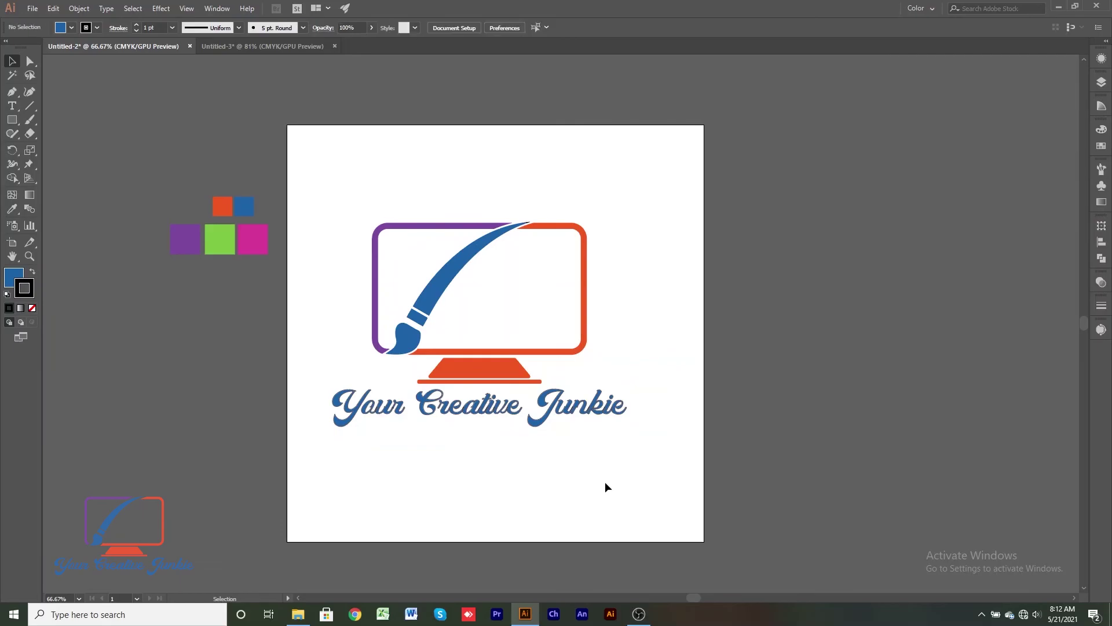
drag(560, 413, 759, 424)
key(ctrl+z)
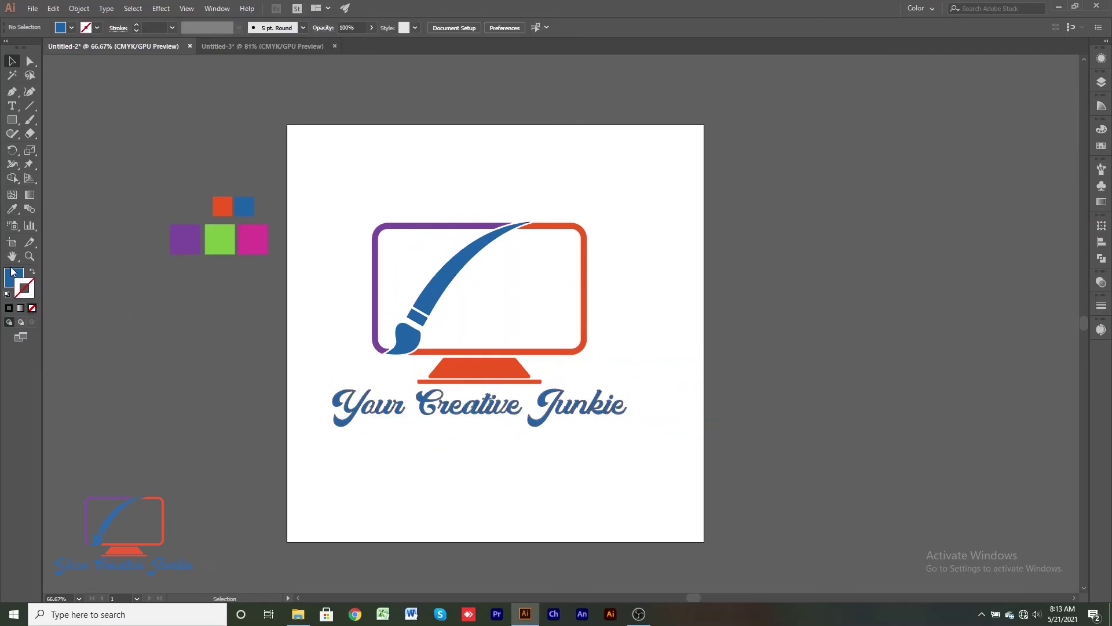
Nudge the whole logo group slightly right on the artboard.
click(371, 406)
right_click(381, 416)
key(Escape)
click(476, 489)
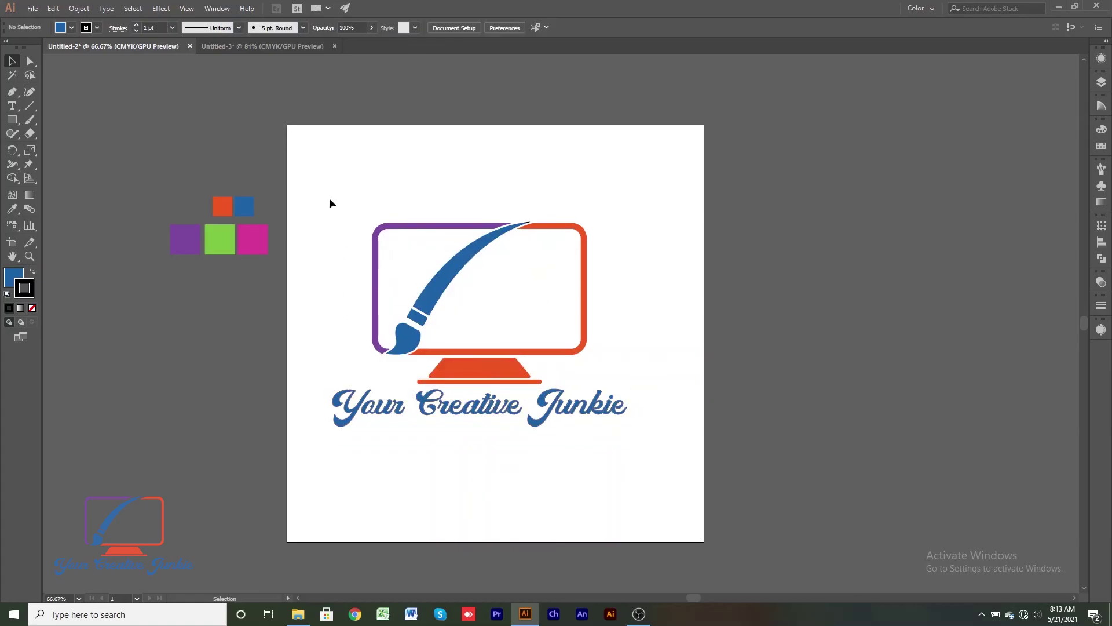
click(570, 415)
mouse_move(505, 366)
mouse_down()
mouse_move(721, 370)
mouse_move(511, 376)
mouse_up()
Drop the logo slightly lower, trying and undoing a shrink.
click(457, 520)
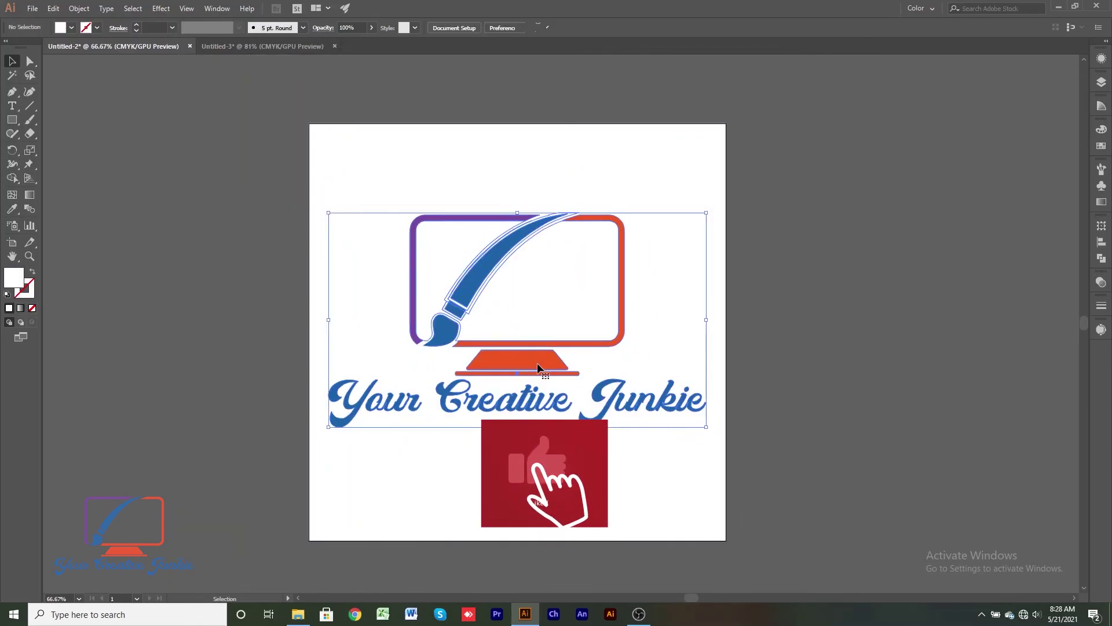
drag(706, 426, 455, 285)
click(467, 318)
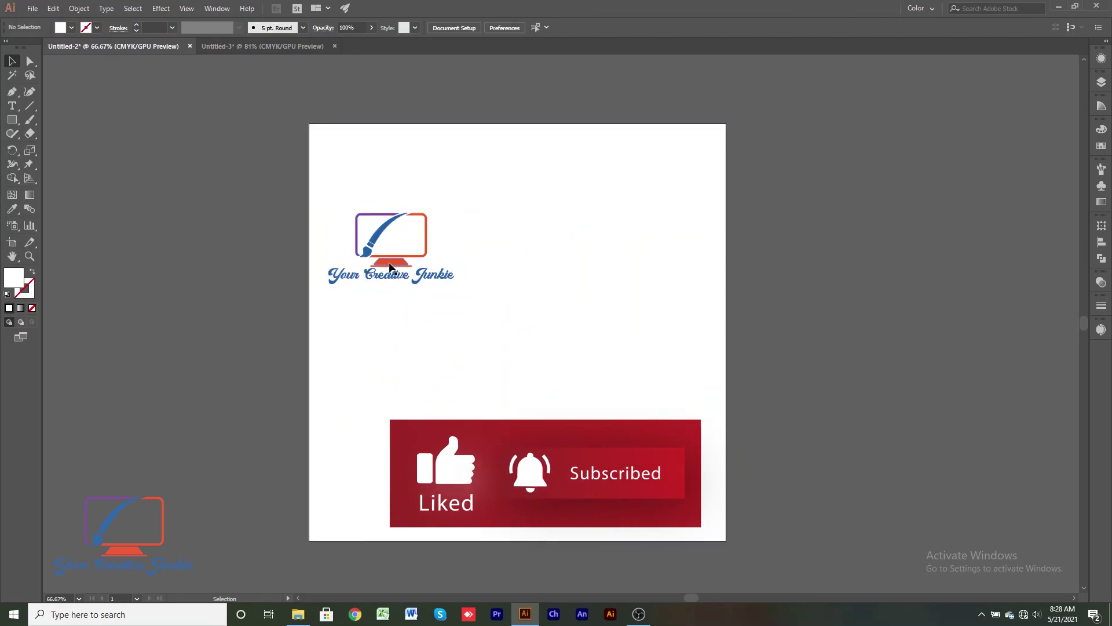
key(ctrl+z)
key(ctrl+z)
key(ctrl+z)
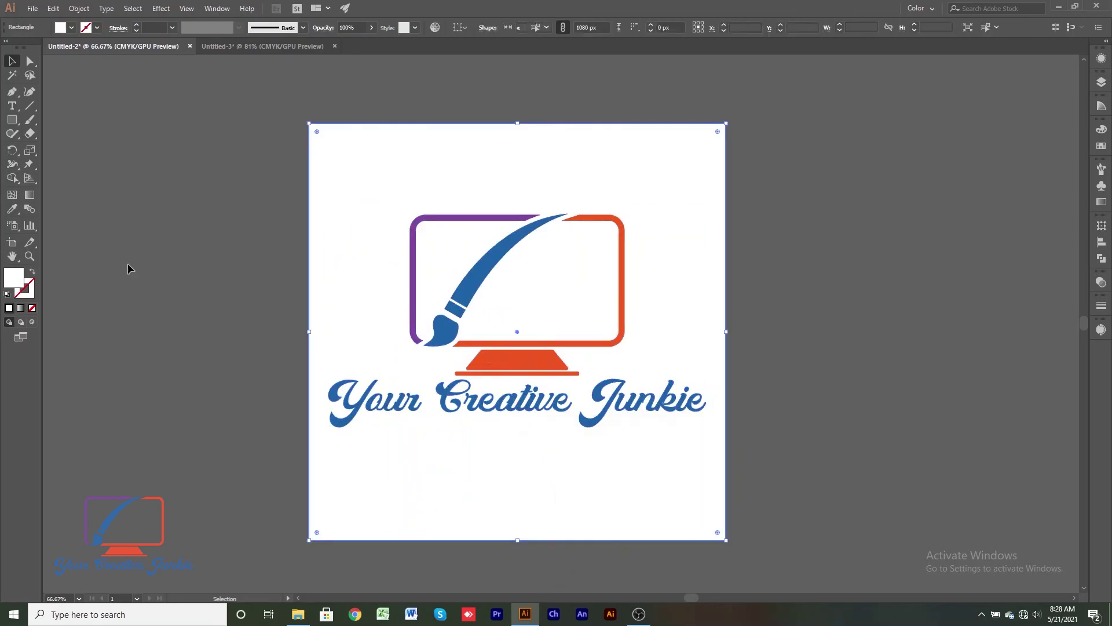
Fill the background rectangle with black, hex 000000.
double_click(14, 277)
text(000000)
click(290, 45)
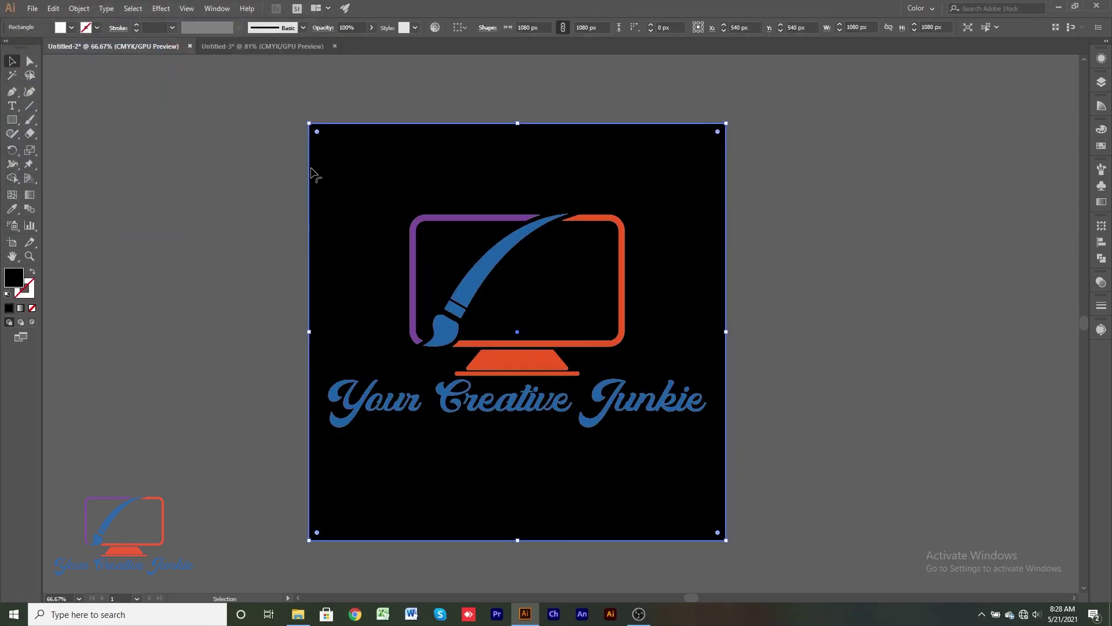